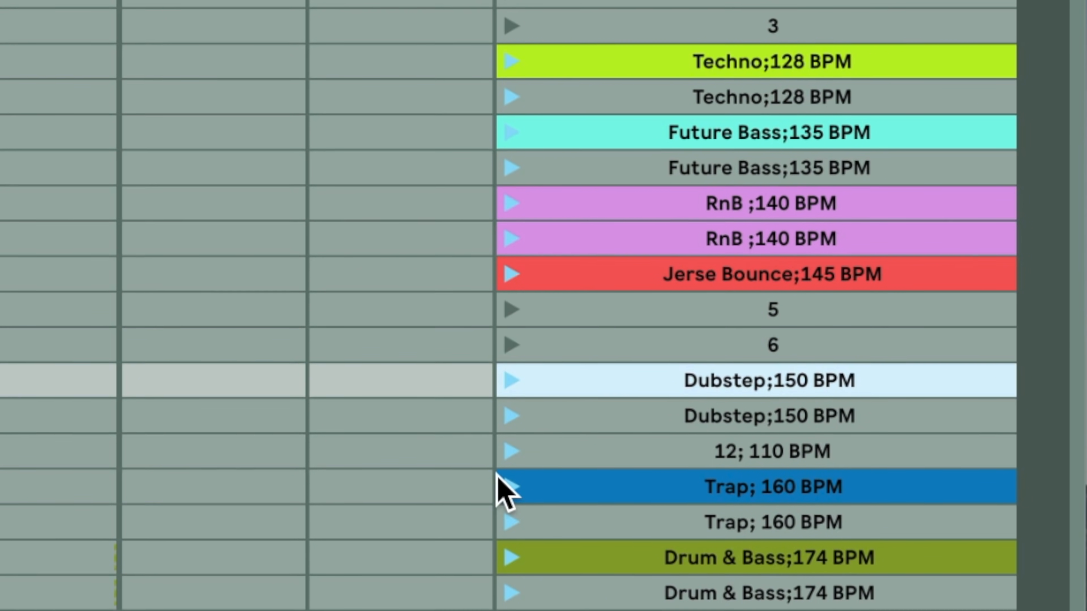
Step: Audition the Trap 160 BPM, Drum & Bass 174 BPM and second Hip Hop 90 BPM scenes
left_click(512, 463)
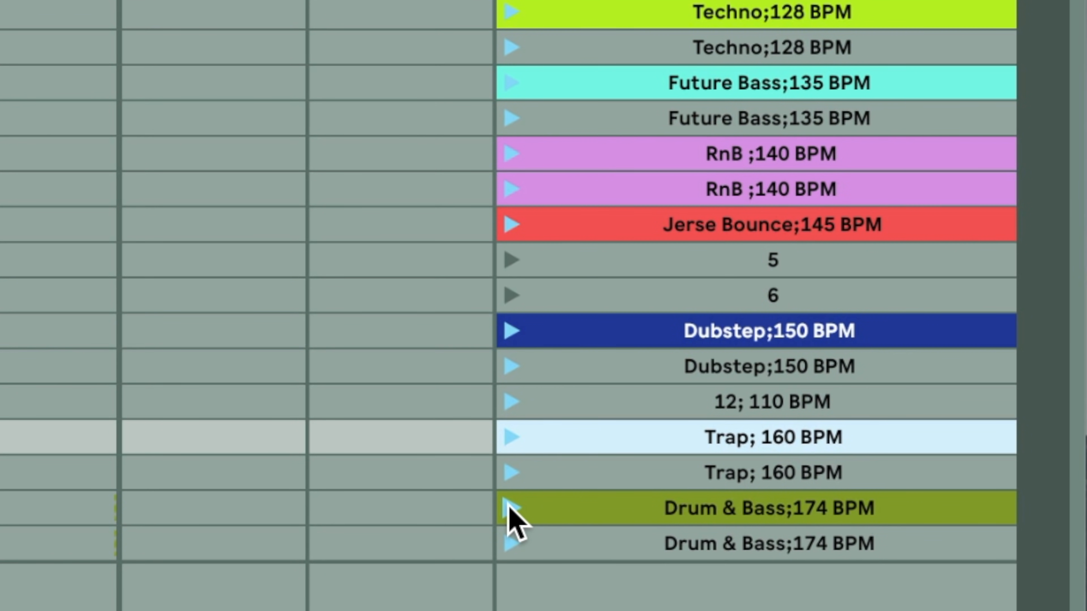
left_click(509, 507)
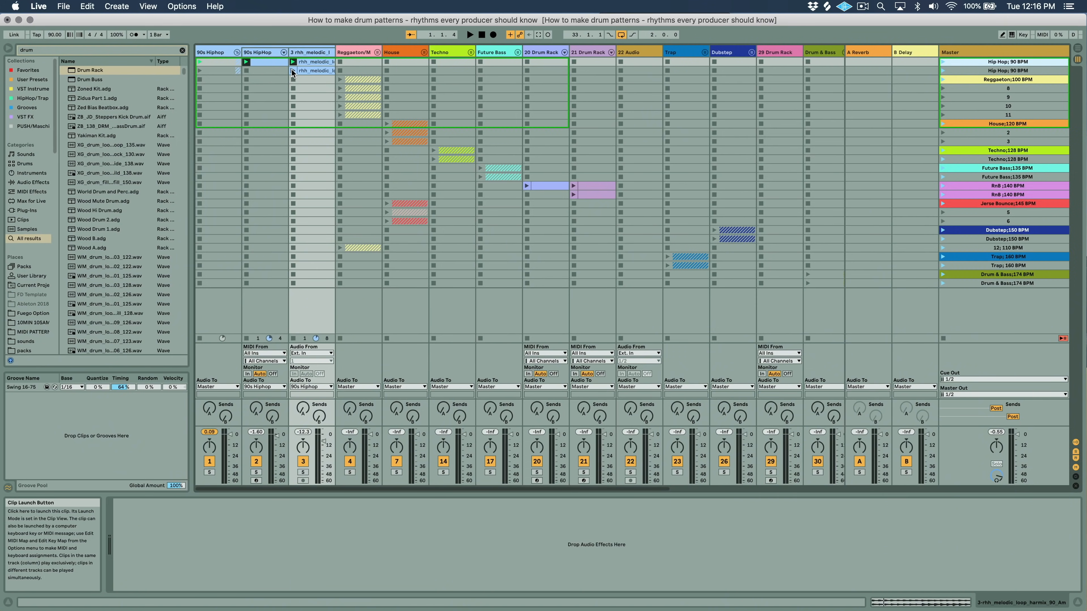
left_click(943, 71)
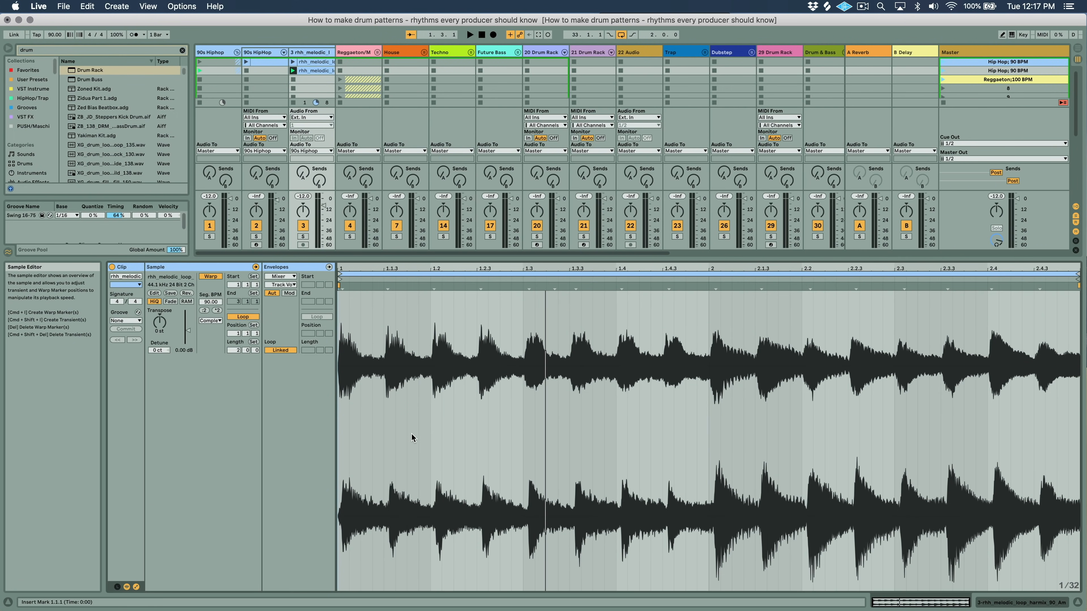
key("space")
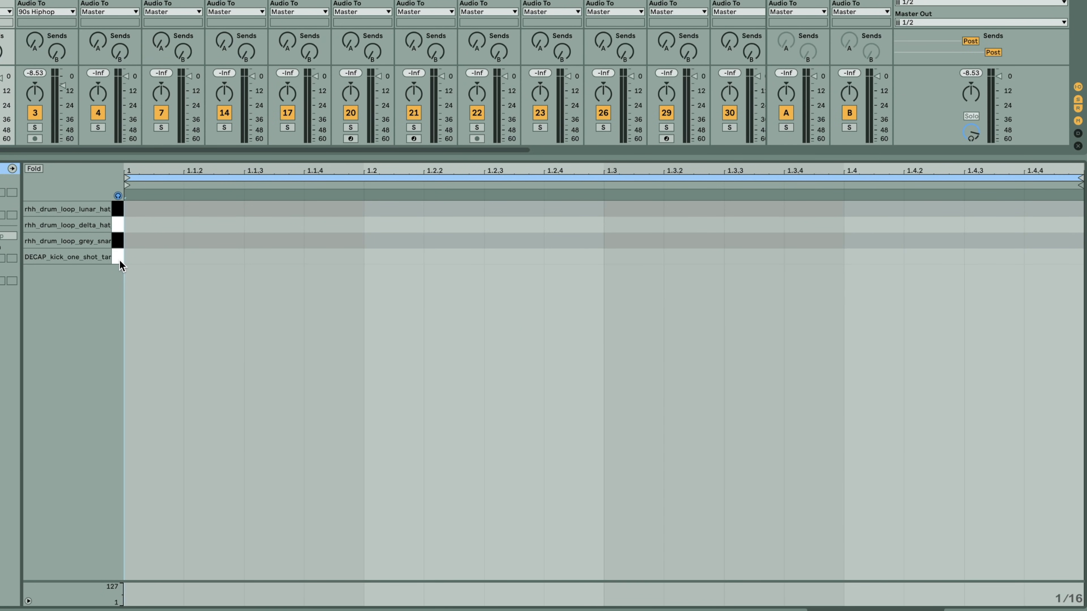
Step: Preview the kick, snare and hat sounds of the empty 90s Hiphop drum clip
left_click(119, 259)
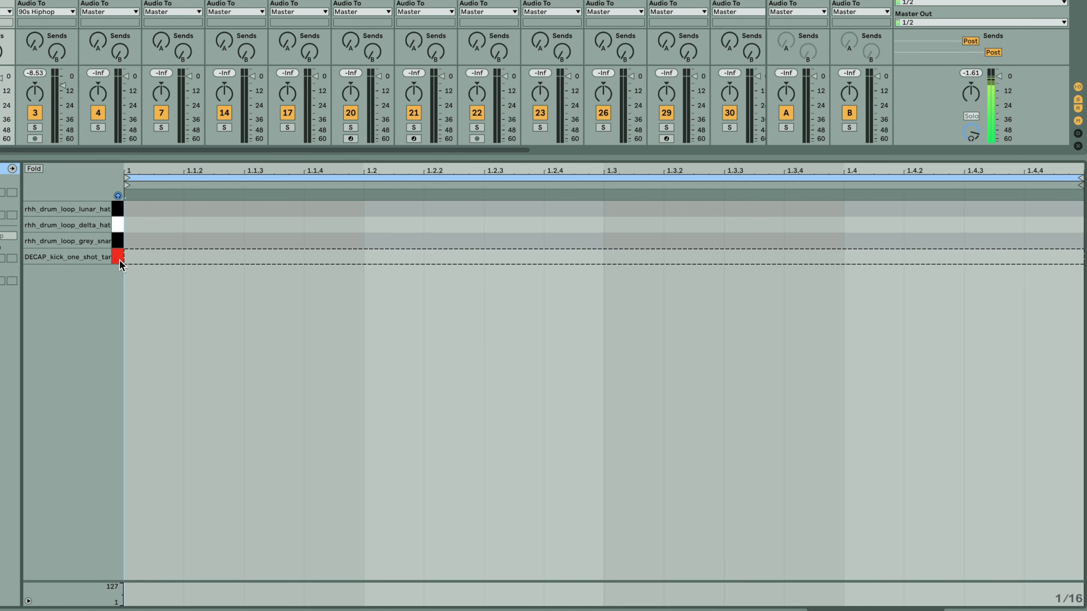
left_click(119, 242)
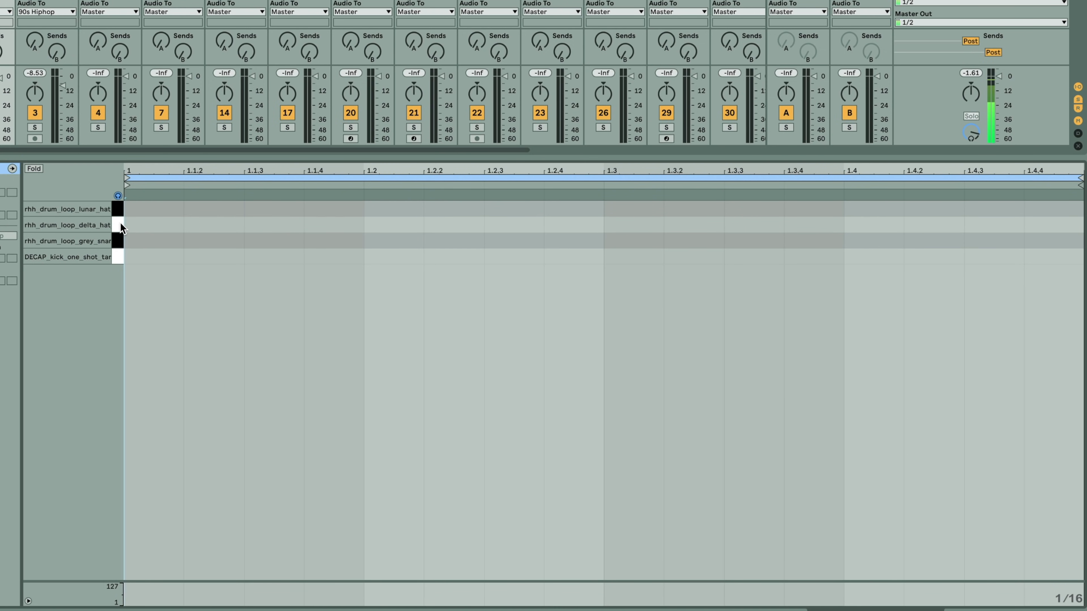
left_click(120, 207)
left_click(116, 208)
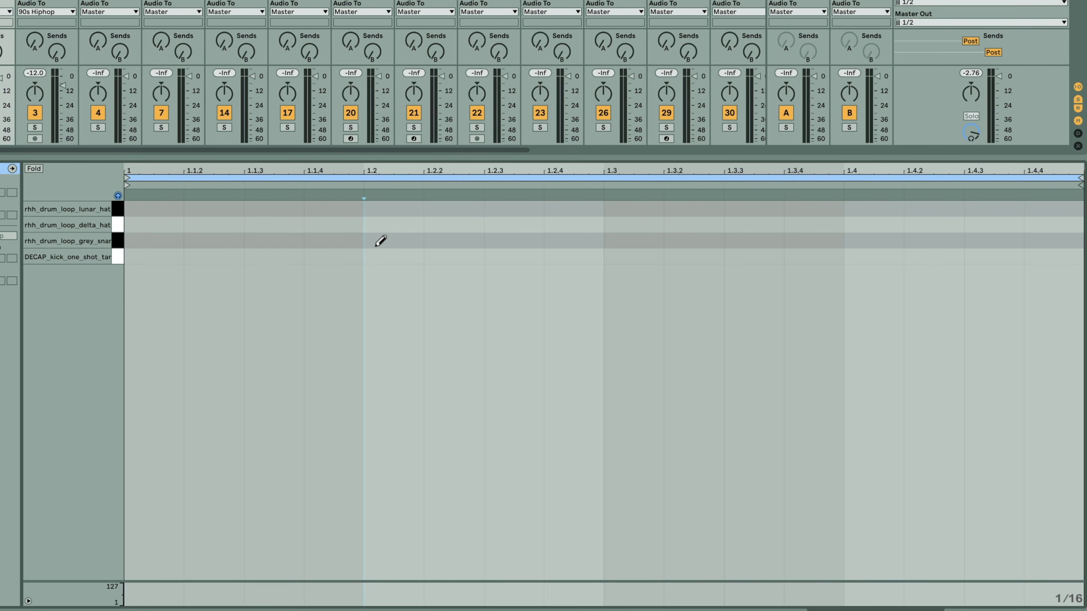
Step: Add snares at 1.2 and 1.4, and kicks at 1, 1.2.4, 1.3 and 1.3.3 in the hip hop drum clip
left_click(547, 240)
left_click(1035, 240)
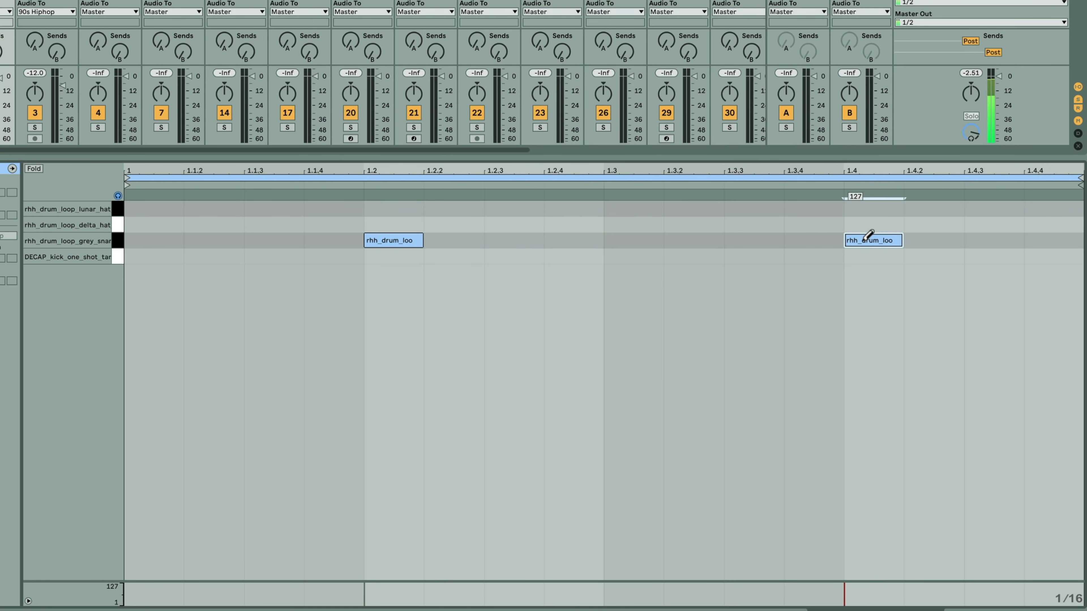
left_click(140, 256)
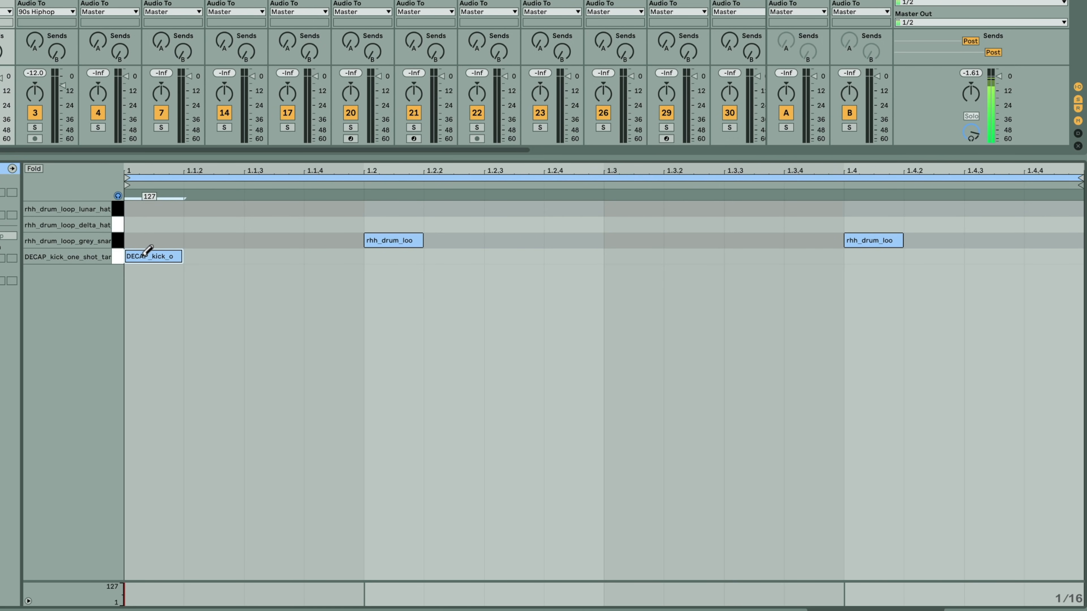
left_click(627, 256)
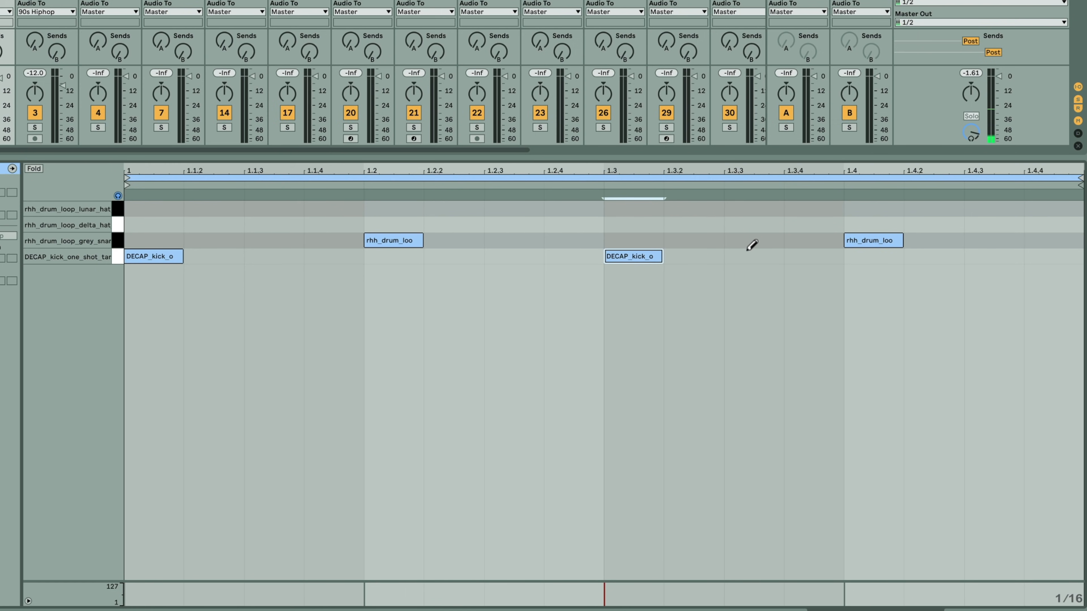
left_click(754, 256)
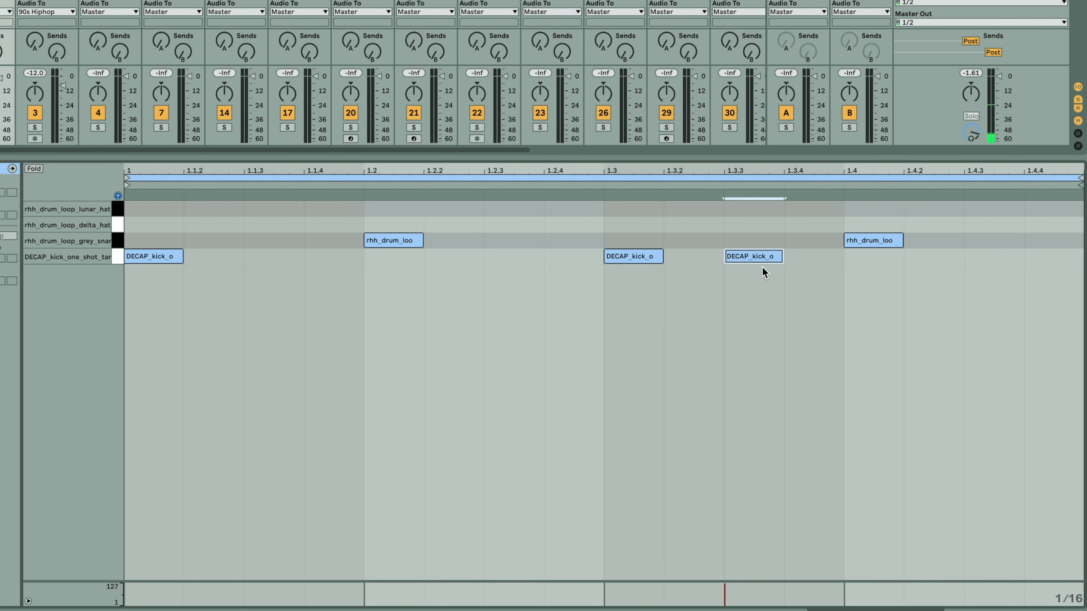
left_click(591, 255)
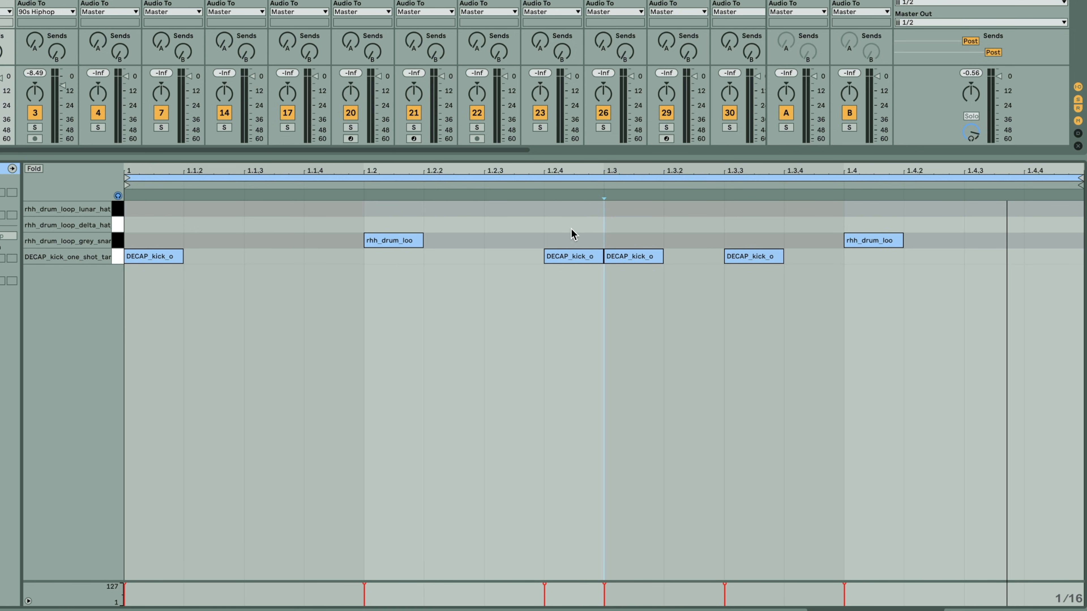
Step: Nudge the kick at 1.2.4 slightly late off the grid and check it with playback
left_click(588, 260)
left_click_drag(600, 262, 567, 258)
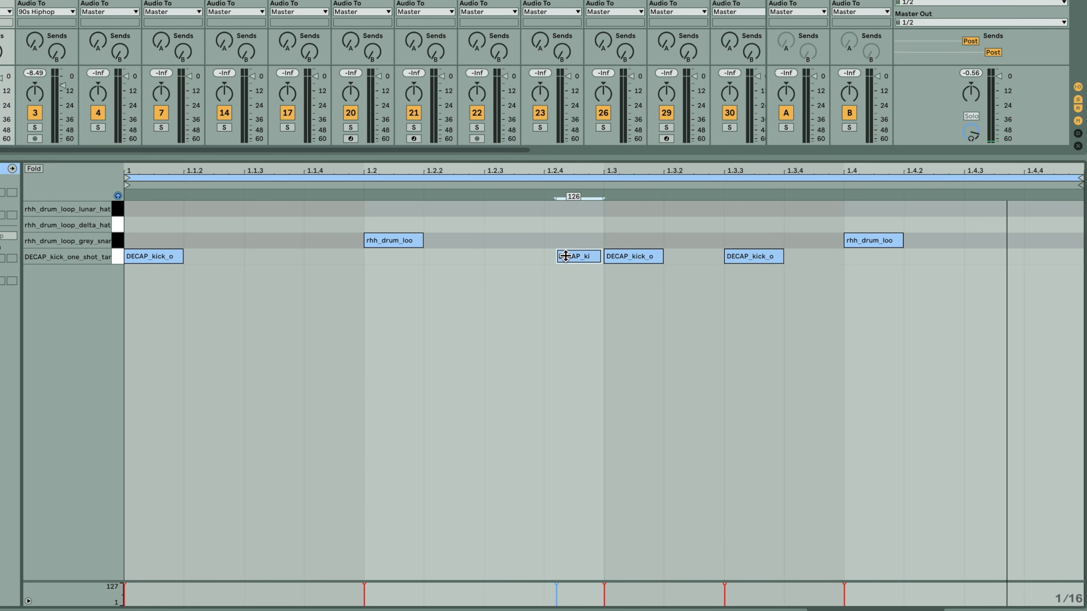
key("space")
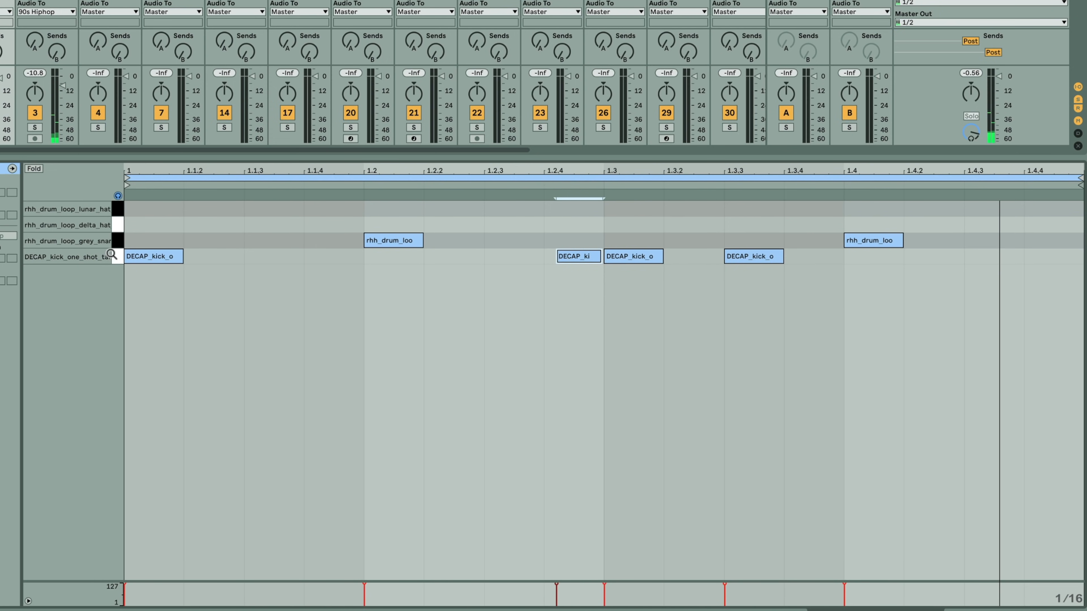
Step: Select both snares, nudge them together slightly ahead of beats 2 and 4, and play the pattern
left_click(115, 245)
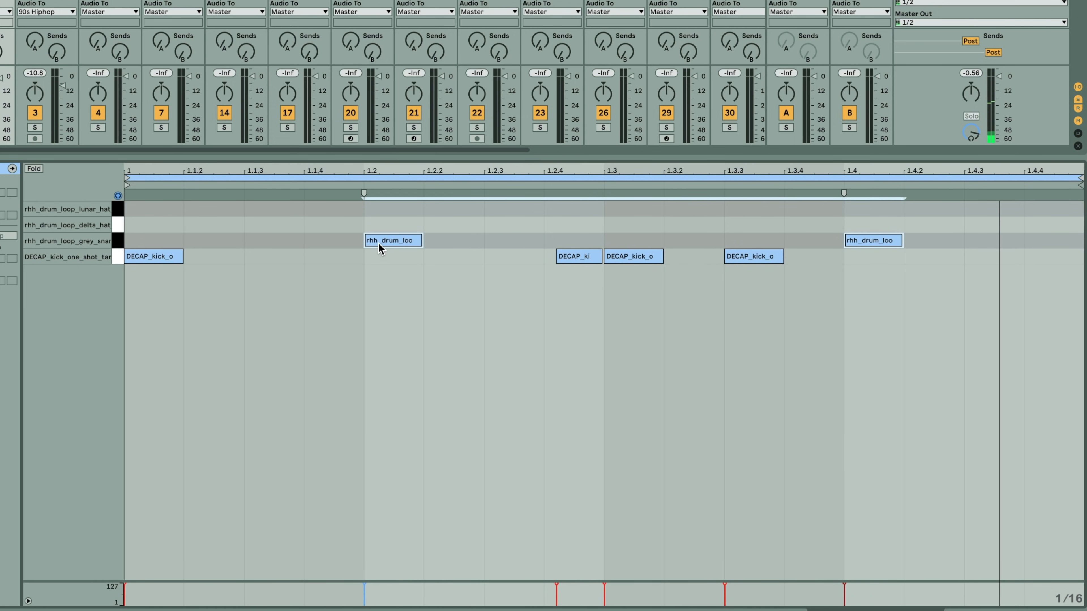
left_click_drag(377, 242, 370, 242)
key("space")
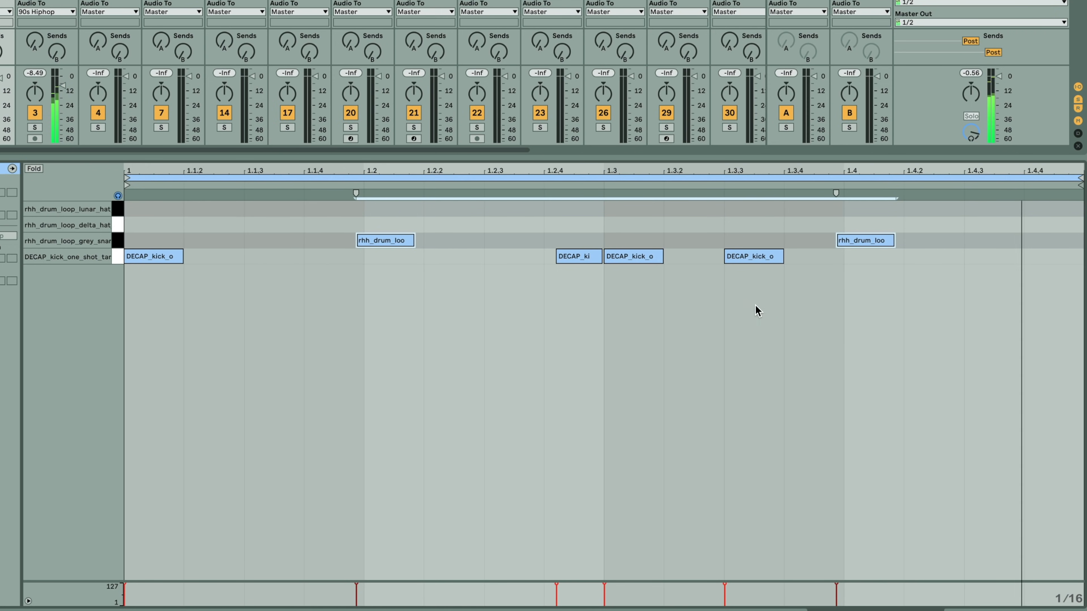
Step: Nudge the kick at 1.3.3 very slightly late
left_click(736, 270)
left_click(738, 254)
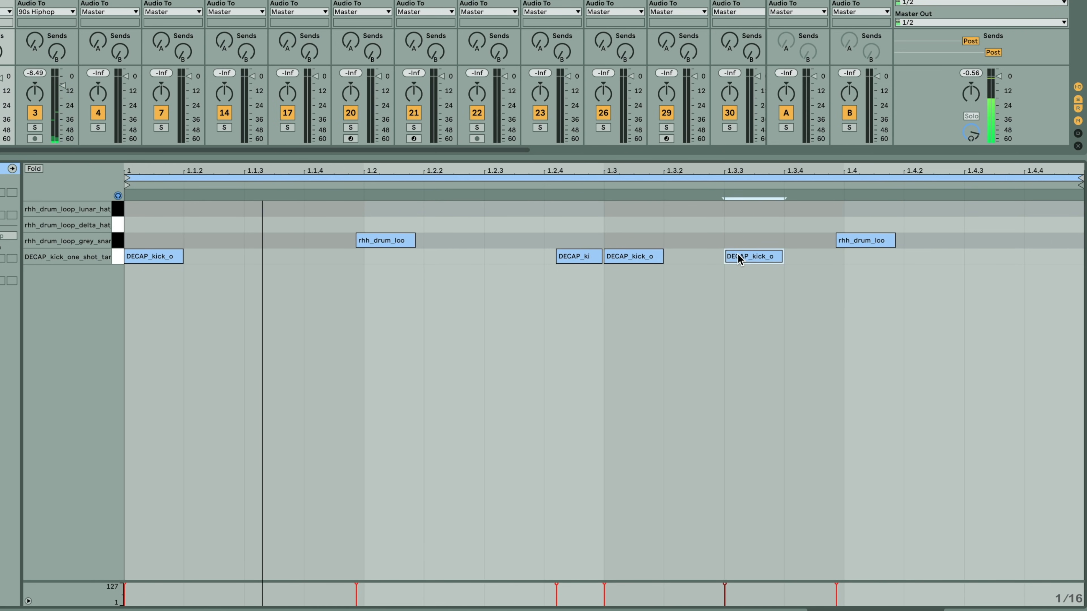
left_click_drag(737, 255, 740, 256)
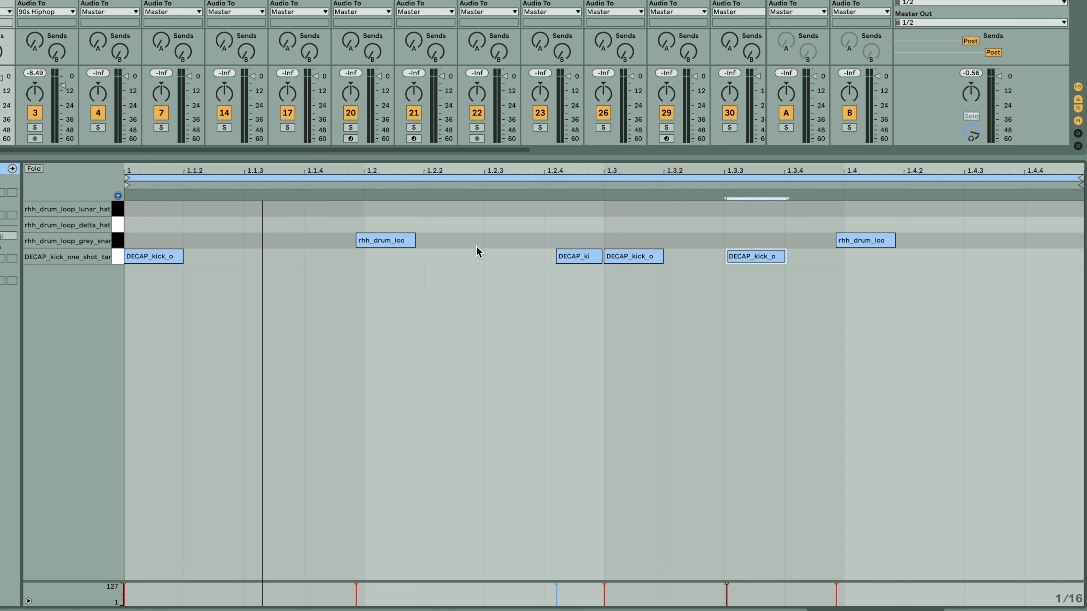
Step: Add a lunar hat at 1 and a delta hat at 1.1.3, nudging the delta hat slightly late
double_click(141, 208)
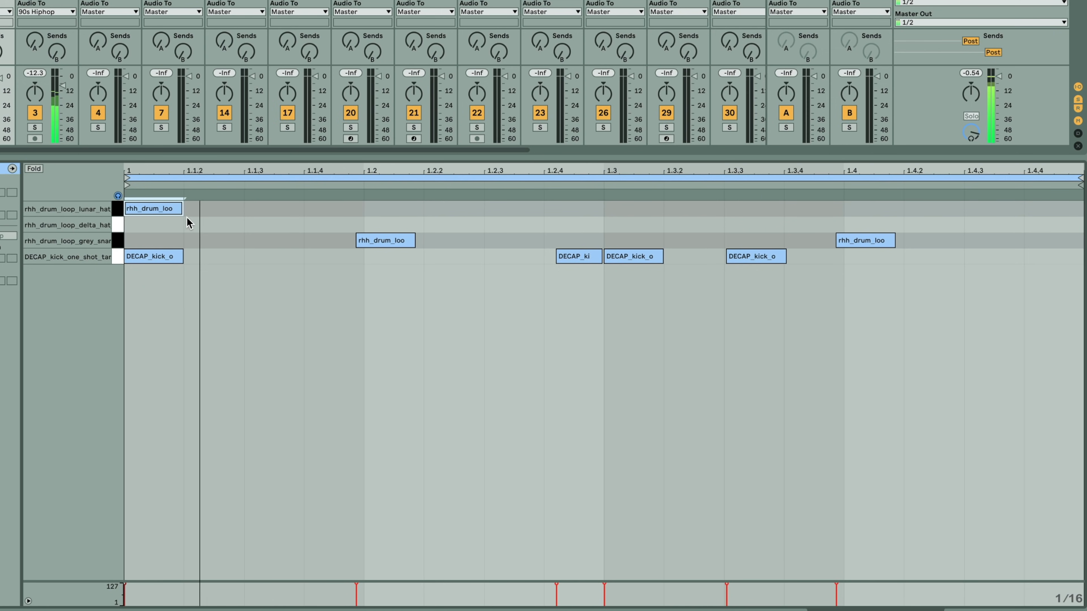
double_click(274, 225)
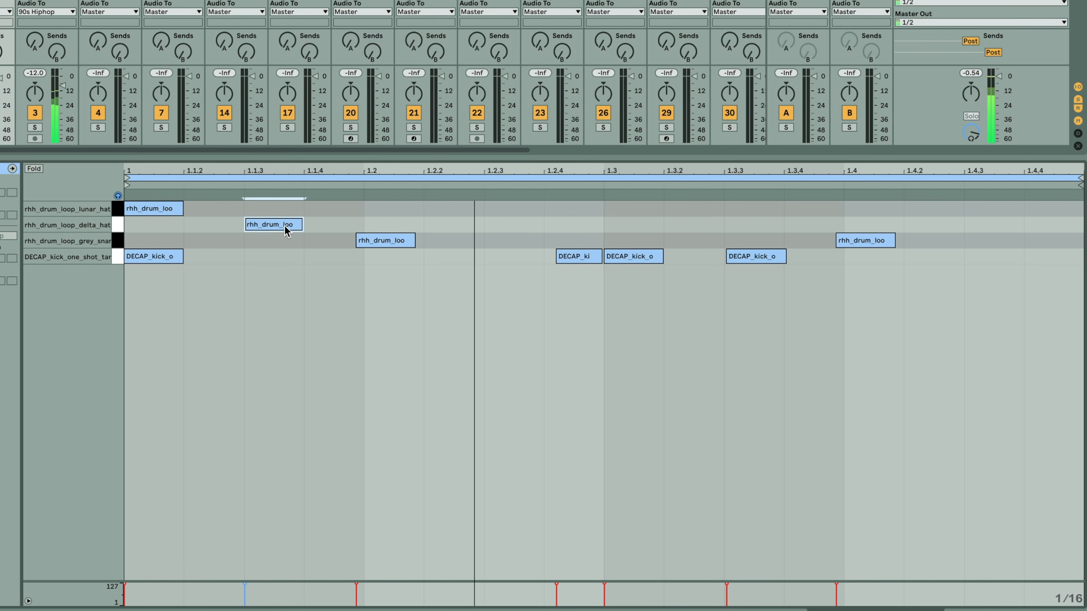
mouse_move(283, 223)
left_mouse_down()
mouse_move(294, 223)
mouse_move(284, 224)
left_mouse_up()
key("space")
key("space")
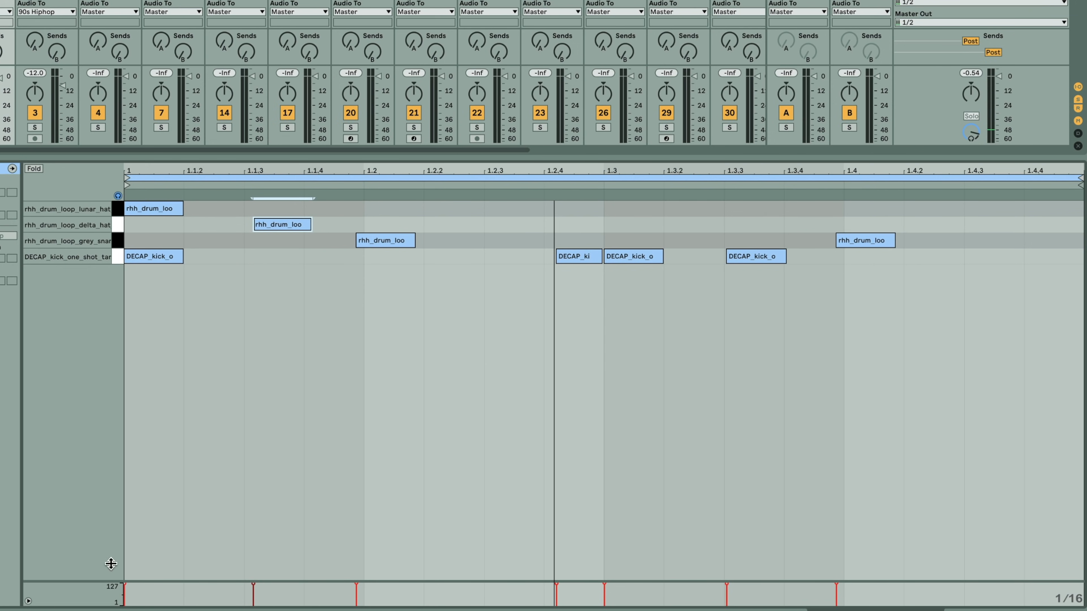
Step: Enlarge the velocity lane and lower the first lunar hat's velocity to about 97
mouse_move(128, 582)
left_mouse_down()
mouse_move(128, 326)
mouse_move(124, 386)
left_mouse_up()
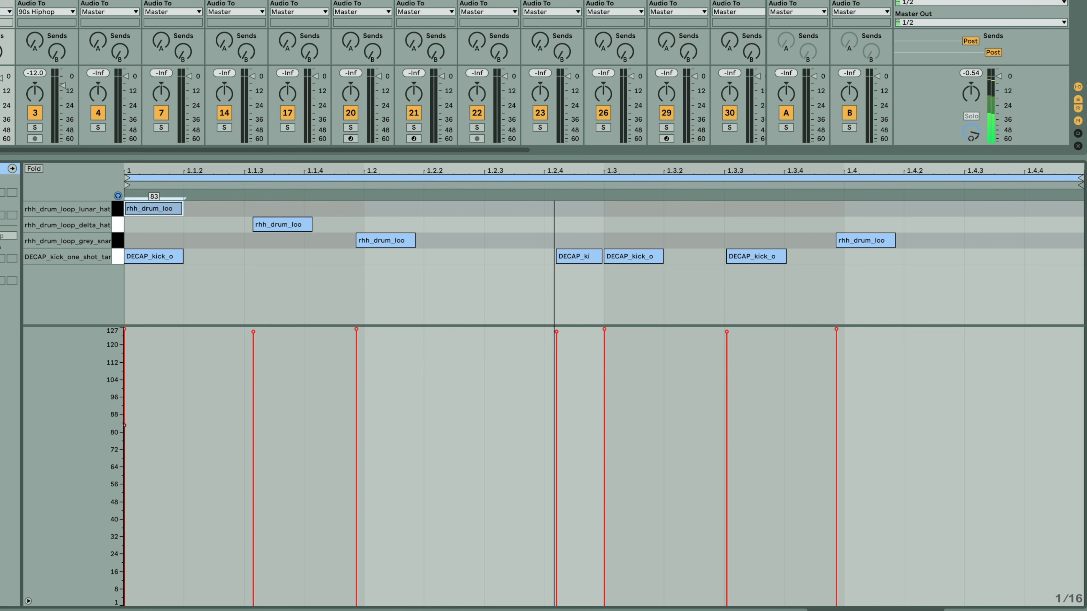
left_click_drag(124, 426, 125, 395)
Step: Duplicate the lunar and delta hat pair three times to fill the remaining beats of the bar
left_click_drag(361, 201, 141, 229)
key("ctrl+d")
key("ctrl+d")
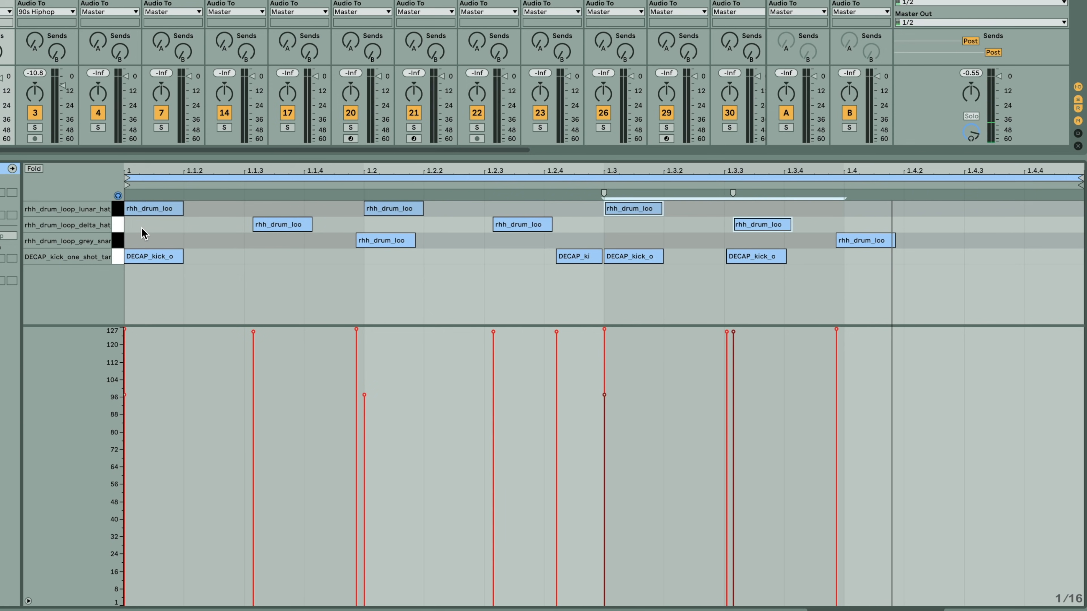
key("ctrl+d")
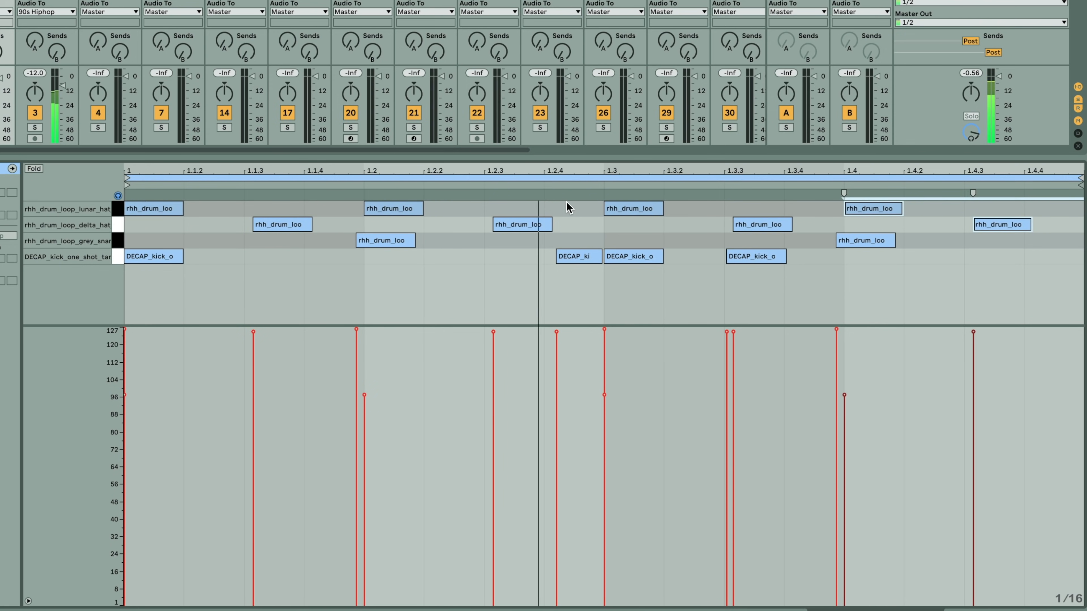
Step: Nudge the lunar hats at 1.2 and 1.4 slightly early to line up with the snares
left_click(460, 281)
left_click(387, 208)
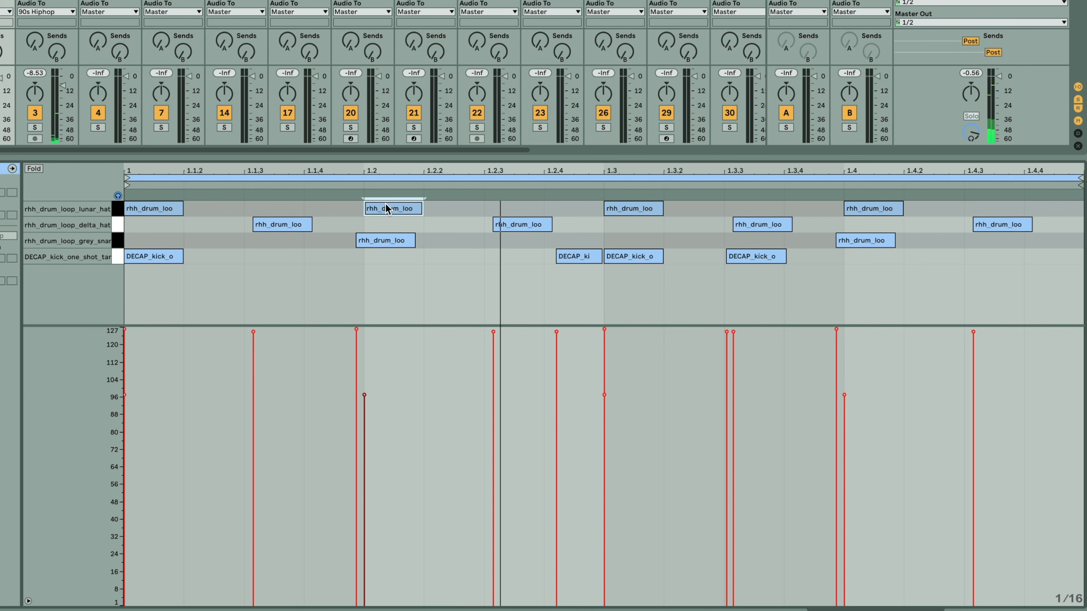
left_click_drag(386, 208, 380, 208)
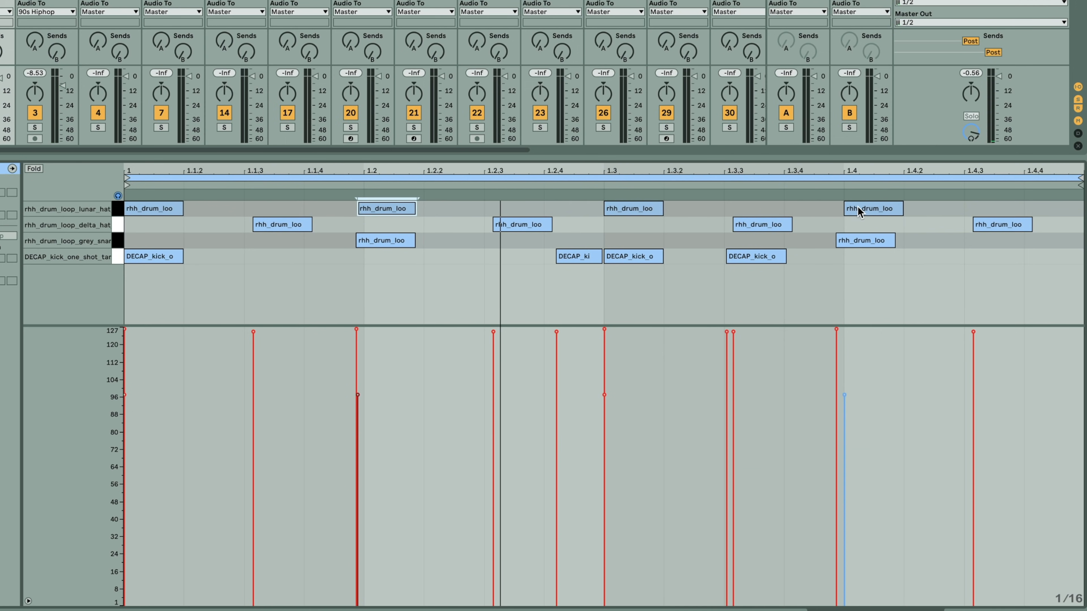
left_click_drag(859, 211, 850, 212)
left_click_drag(851, 210, 850, 210)
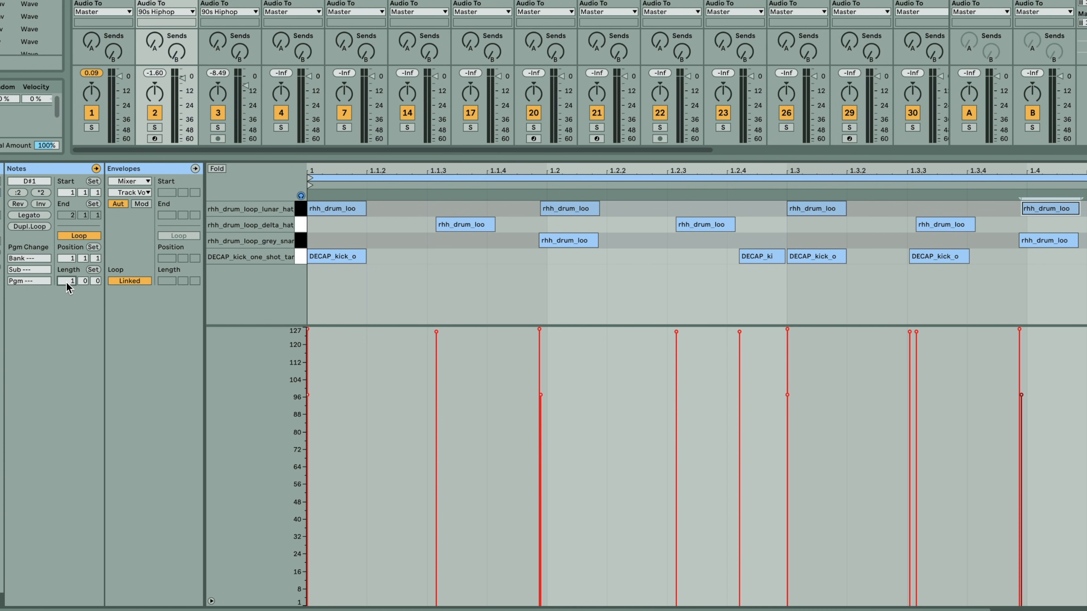
Step: Extend the clip's loop to two bars and duplicate the first bar's pattern into bar 2
key("Return")
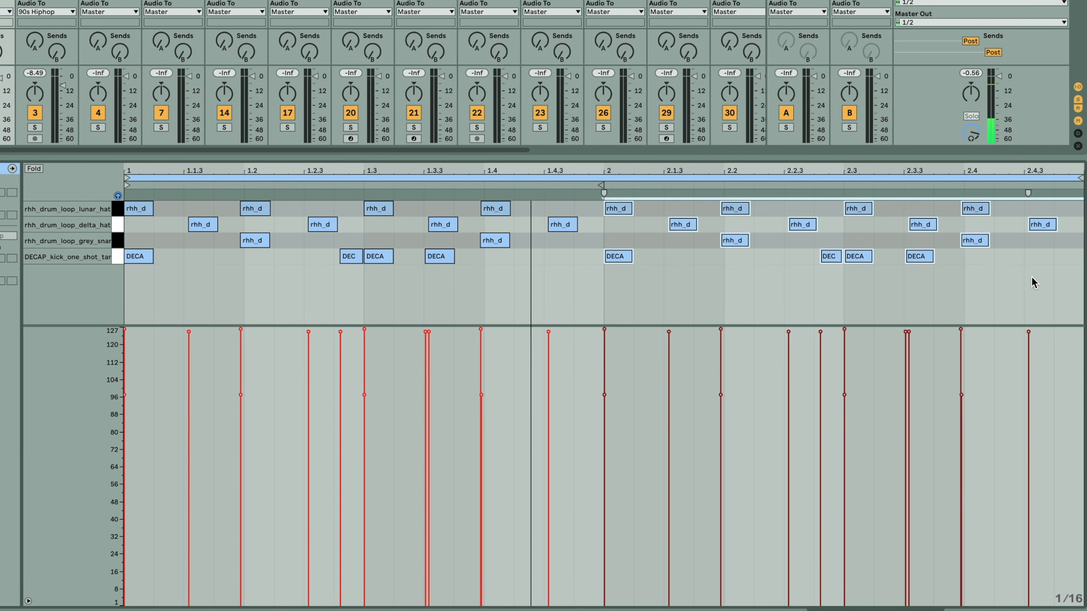
left_click(987, 278)
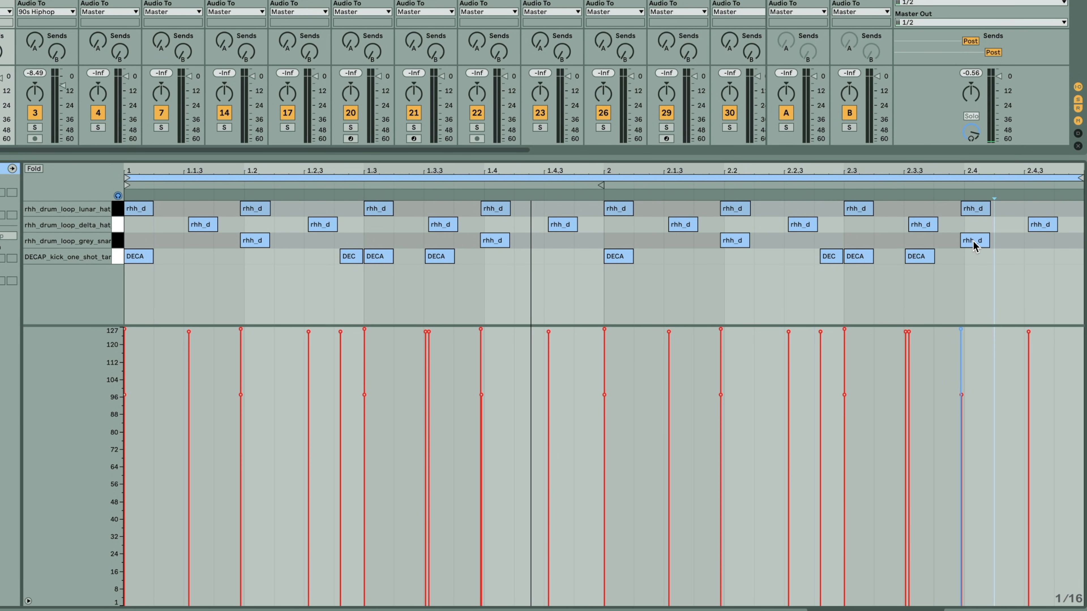
Step: Copy the last snare to 2.4.4, nudge the copy slightly late, and check it with playback
left_click_drag(974, 240, 1071, 245)
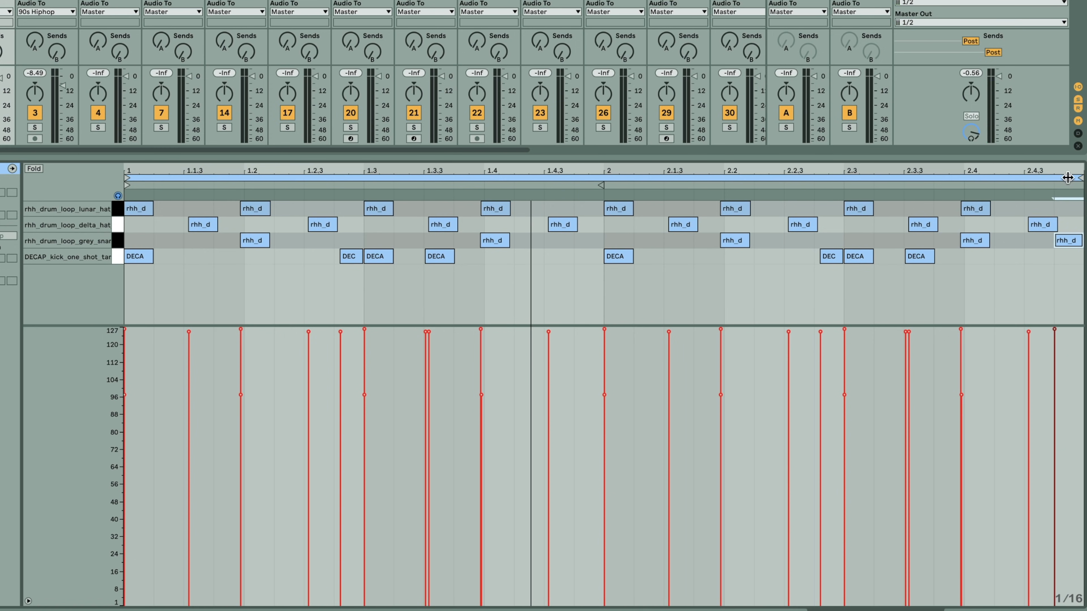
left_click_drag(1067, 239, 1070, 244)
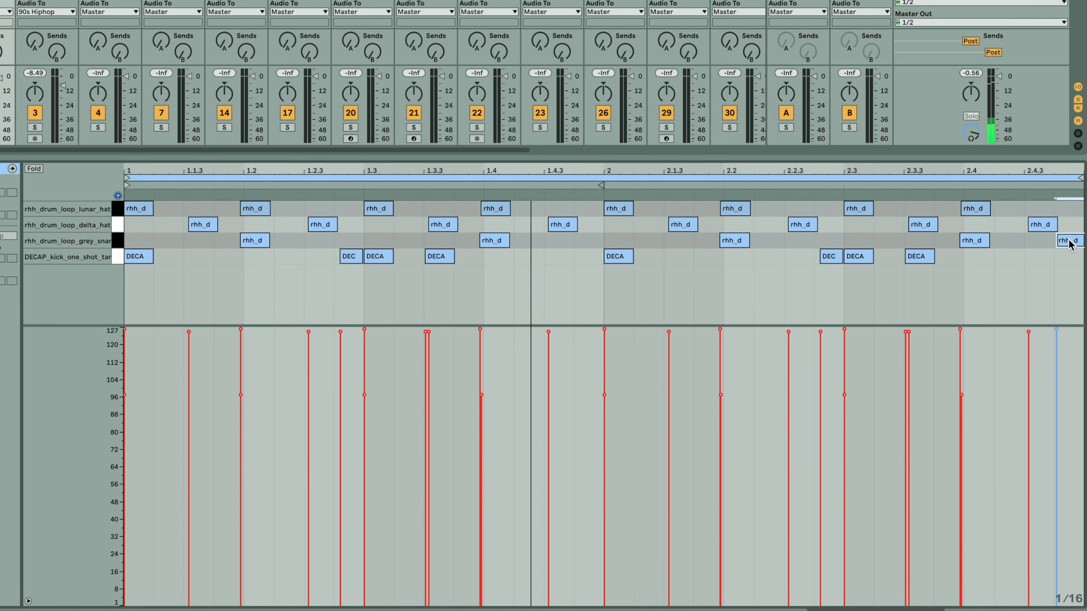
key("space")
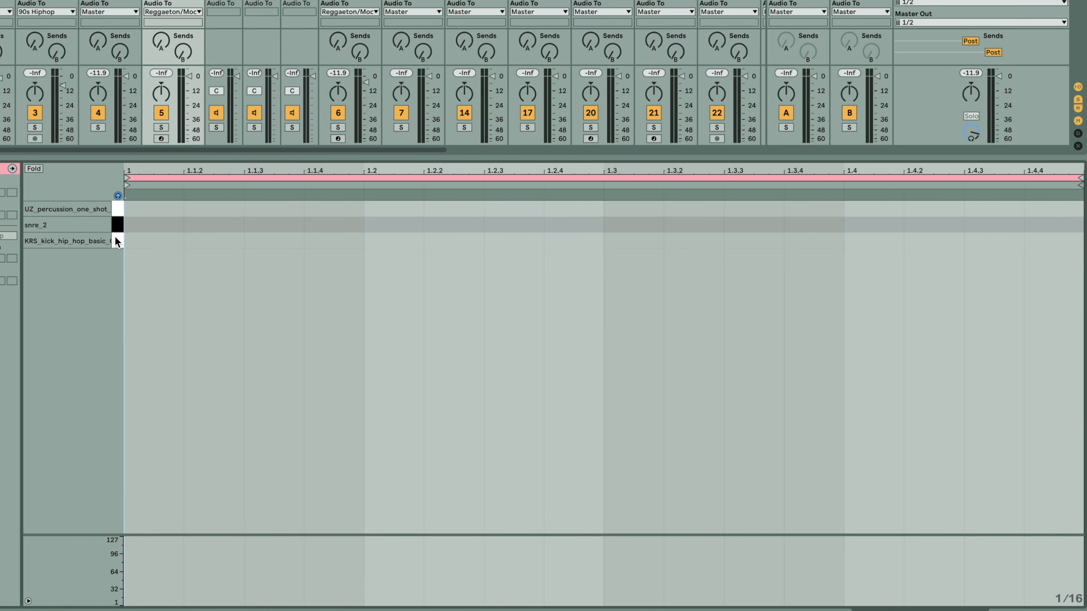
Step: Preview the kick, snare and percussion sounds of the empty Reggaeton drum clip
left_click(119, 241)
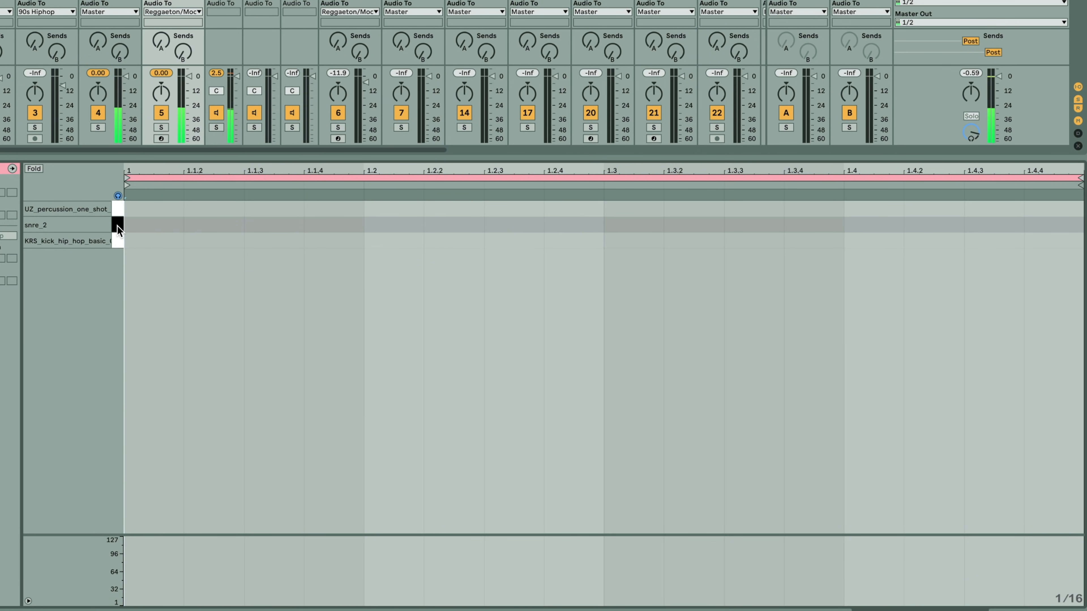
left_click(118, 229)
left_click(118, 208)
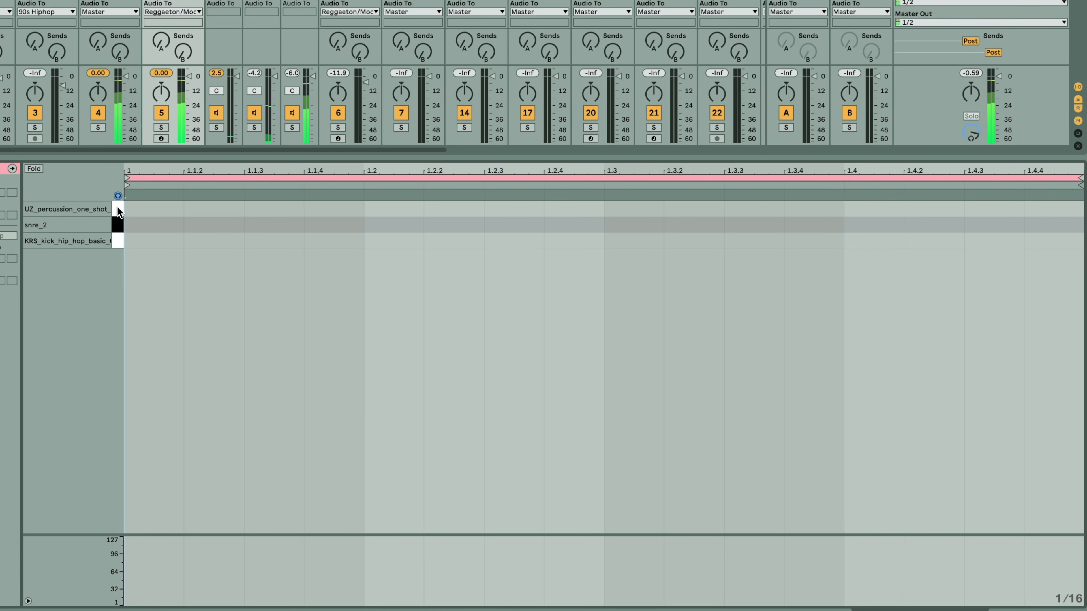
Step: Place kicks on all four beats of the Reggaeton bar and raise their velocities to 127
left_click(155, 239)
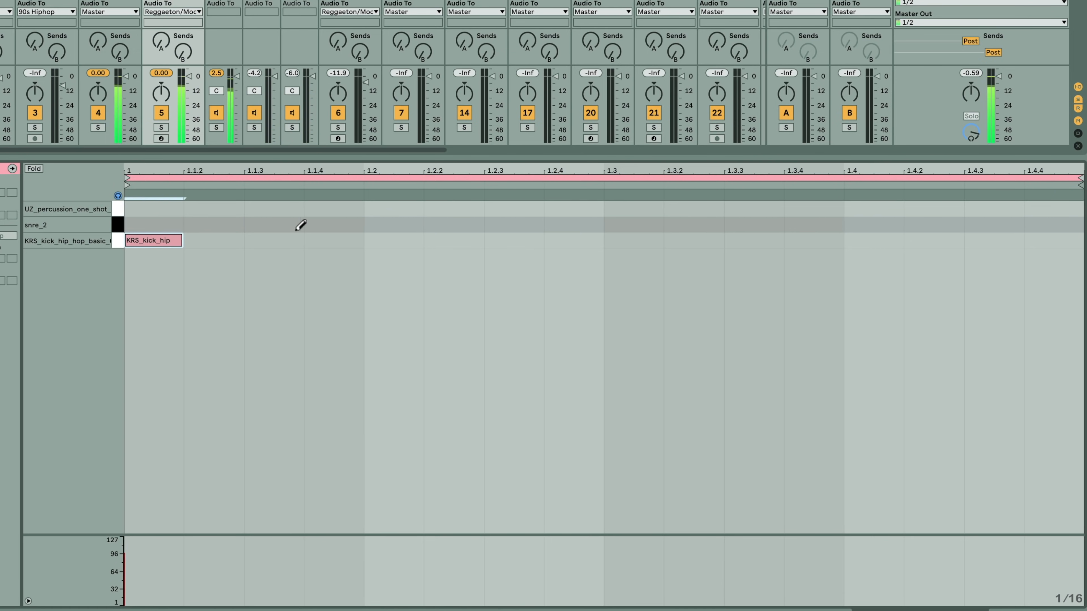
left_click(391, 239)
left_click(639, 238)
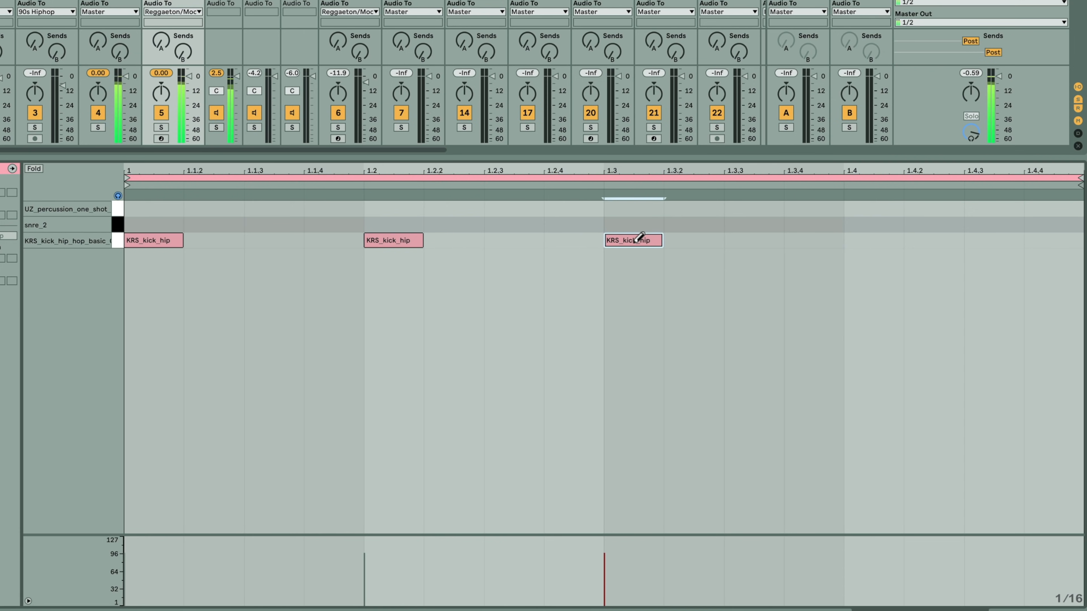
left_click(893, 239)
key("ctrl+a")
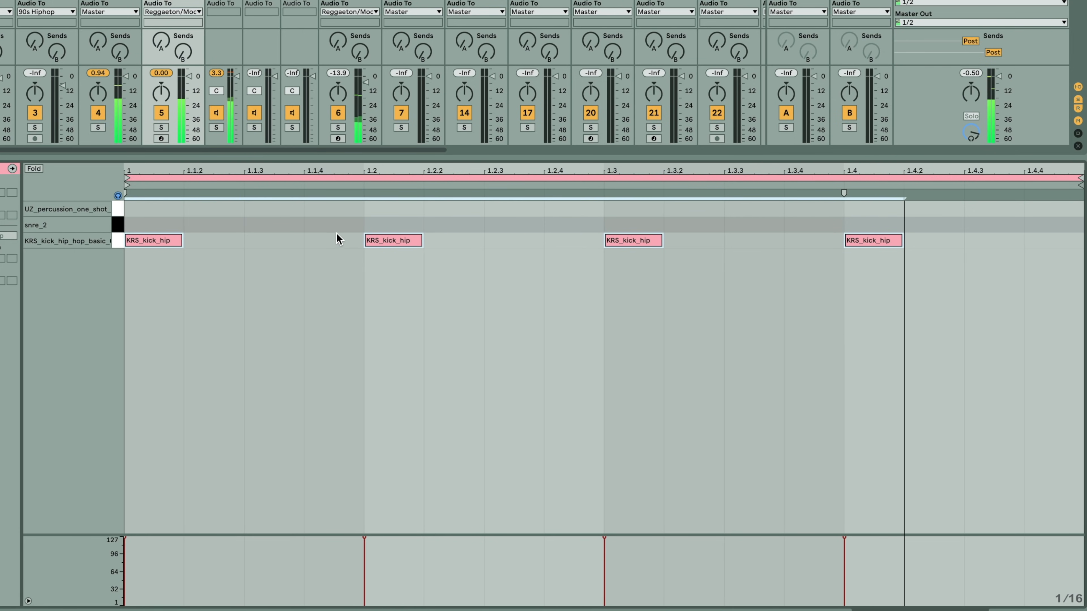
left_click(338, 239)
Step: Add snare_2 hits at 1.1.4 and 1.2.3, placing a guide snare on beat 1 and deleting it once the spacing is set
key("b")
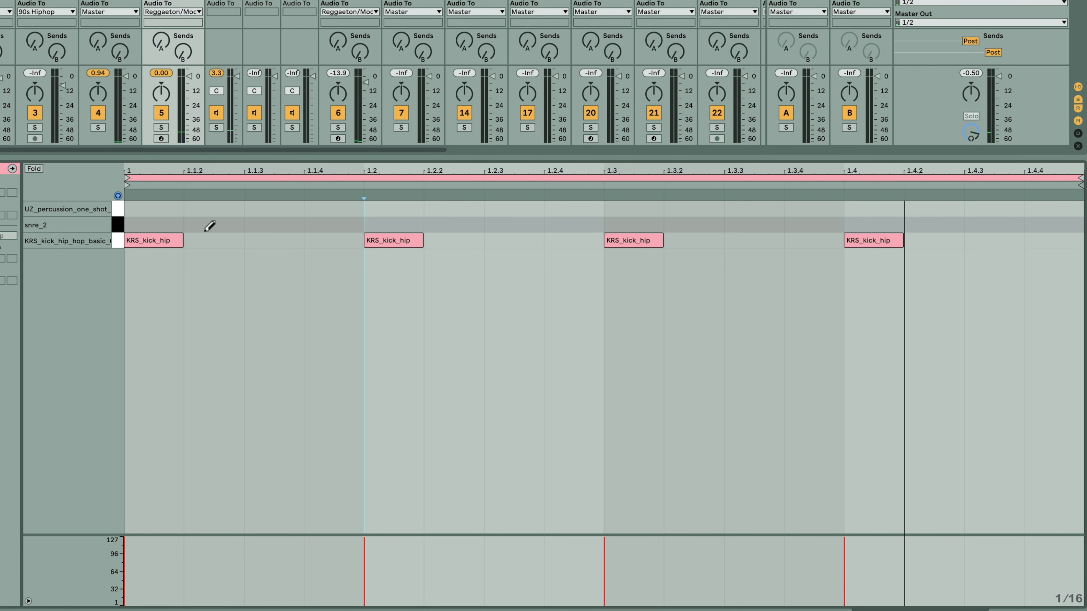
left_click(152, 227)
left_click(344, 220)
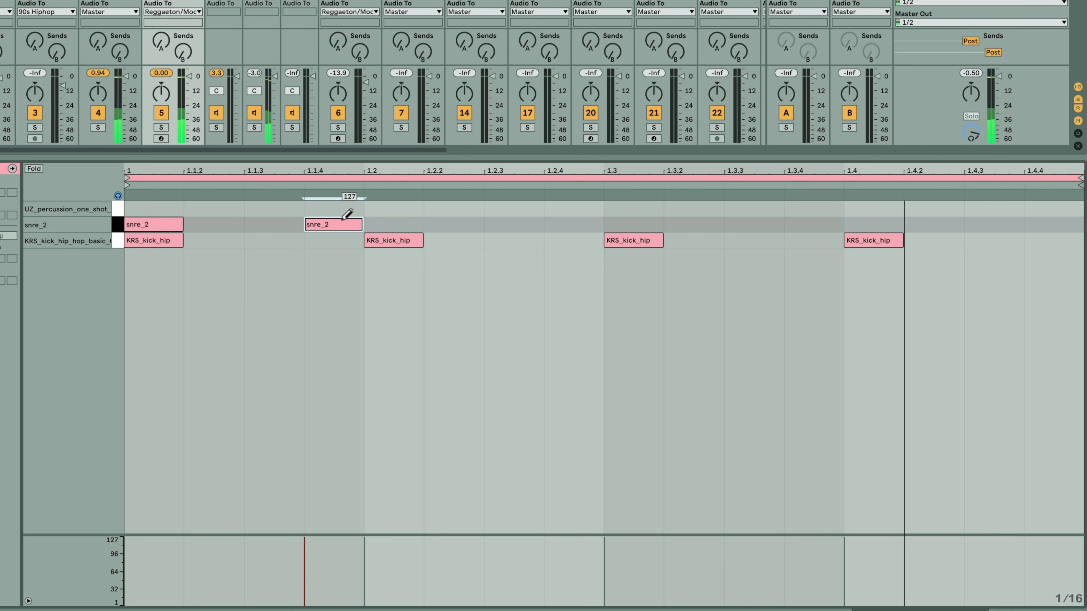
left_click(510, 223)
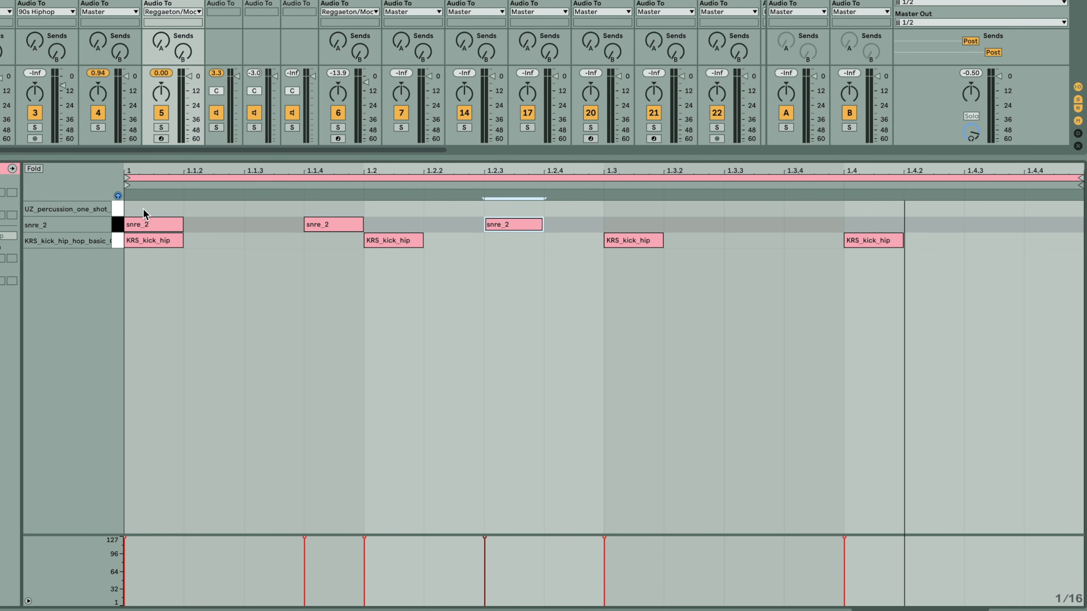
mouse_move(140, 208)
left_mouse_down()
mouse_move(232, 227)
mouse_move(291, 228)
mouse_move(331, 209)
mouse_move(471, 227)
mouse_move(592, 222)
left_mouse_up()
left_click(592, 222)
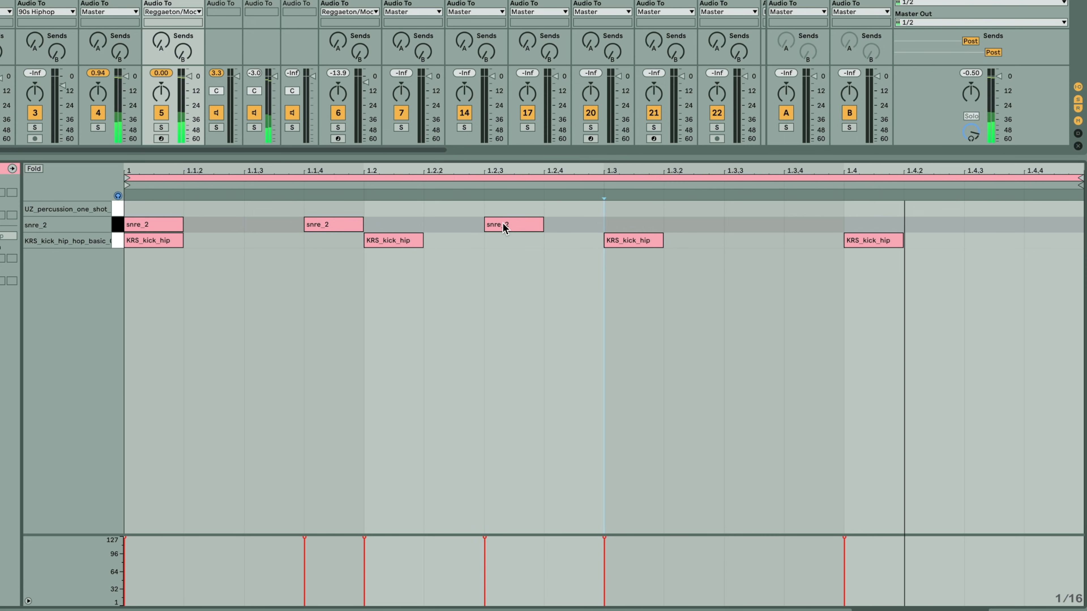
double_click(154, 227)
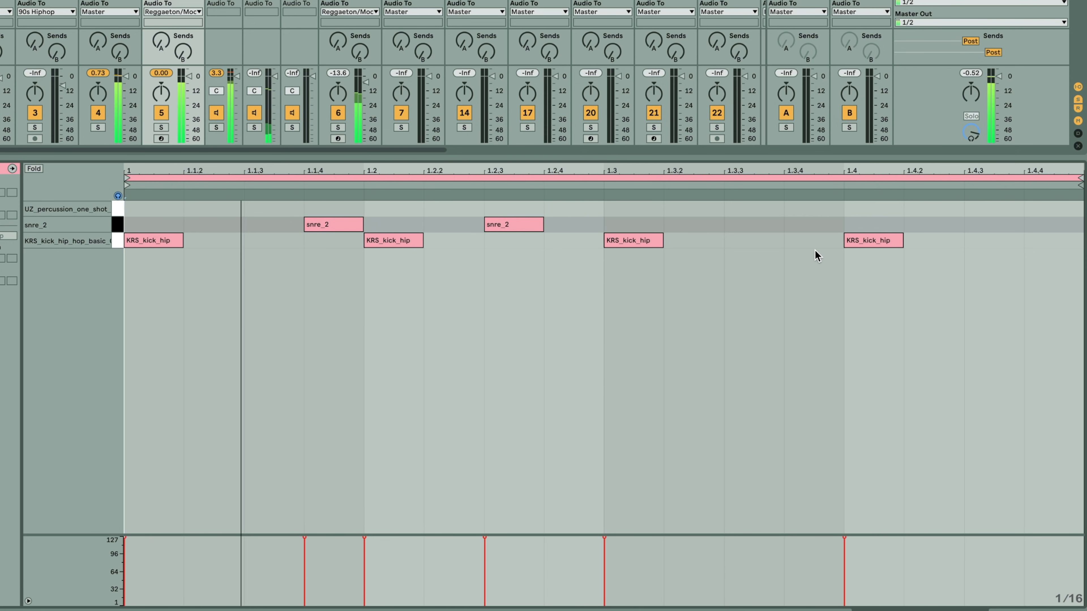
Step: Duplicate the two snares from the first half of the bar into beats 3 and 4 and check them with playback
left_click_drag(603, 218, 122, 223)
key("ctrl+d")
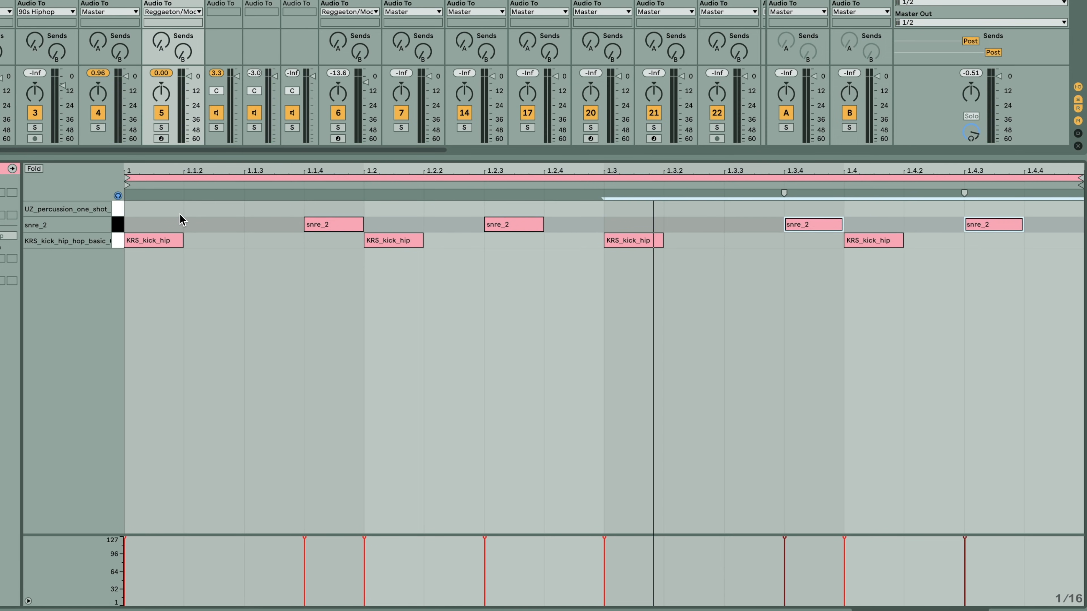
key("space")
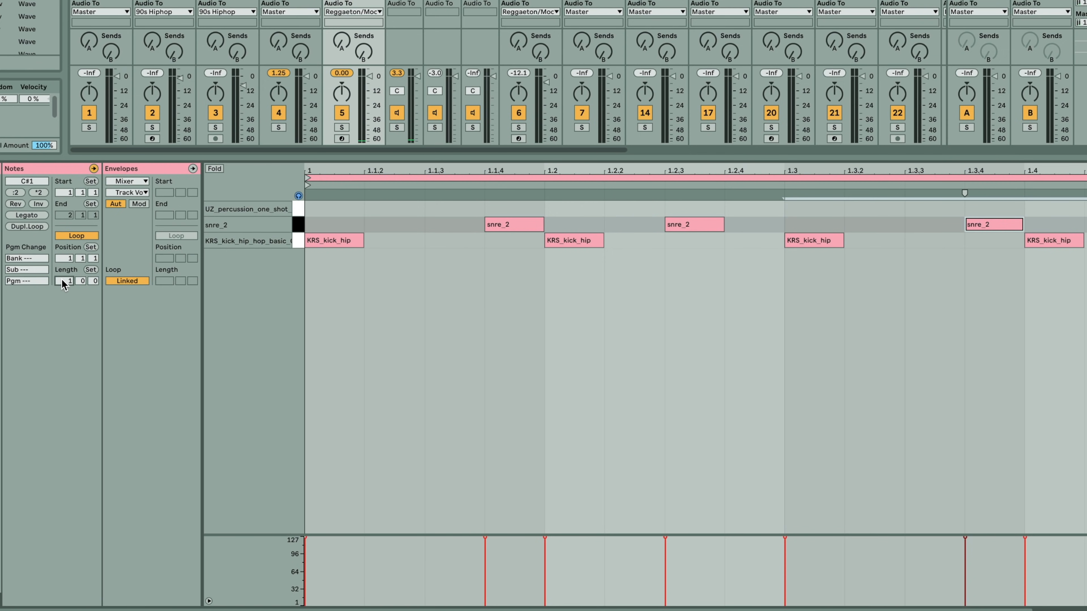
Step: Set the loop length to 4 bars and fill bar 2 with the duplicated pattern plus an extra snare at 2.3.2
type("4")
key("Return")
left_click_drag(544, 216, 299, 272)
key("ctrl+d")
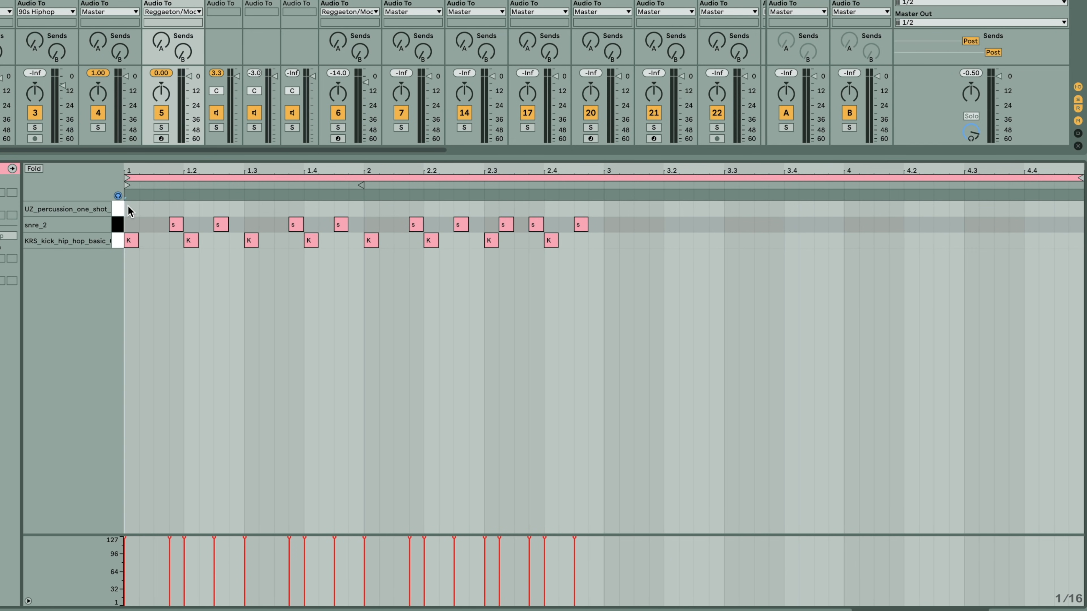
Step: Fill bar 1 with sixteenth-note percussion hits and shape the first four velocities to about 64, 95, 120 and 75
left_click_drag(130, 204, 360, 210)
key("space")
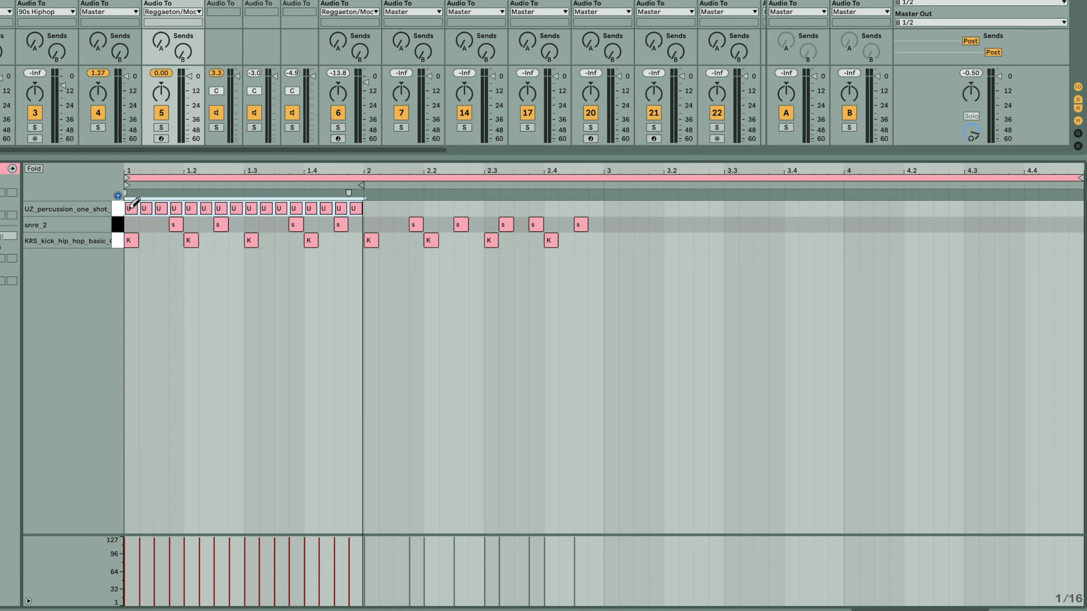
key("b")
mouse_move(130, 207)
left_mouse_down()
mouse_move(130, 240)
mouse_move(149, 197)
mouse_move(162, 211)
left_mouse_up()
left_click(147, 239)
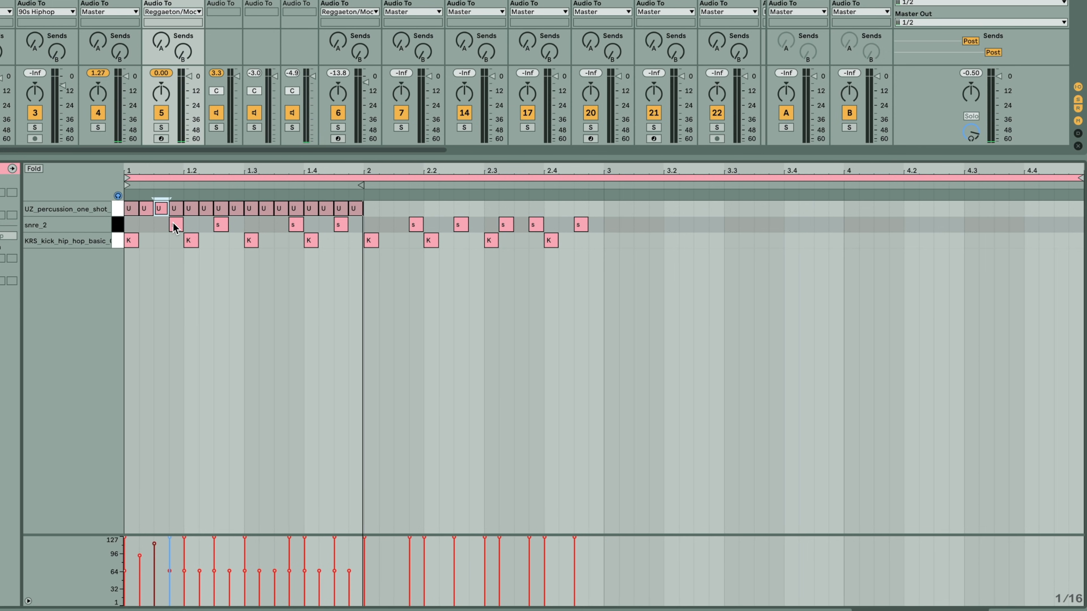
key("space")
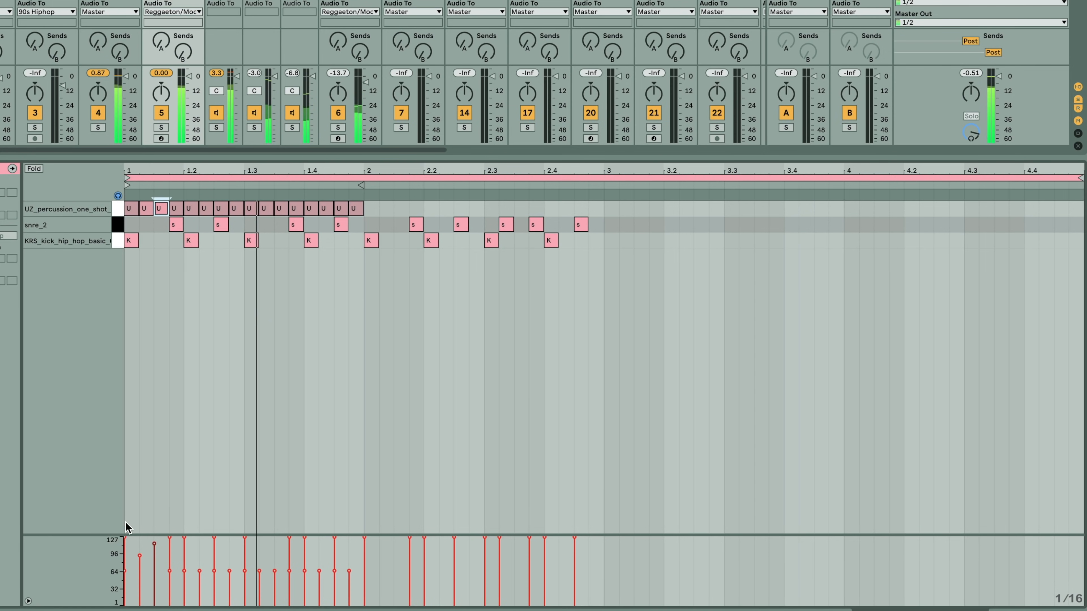
left_click_drag(175, 209, 176, 207)
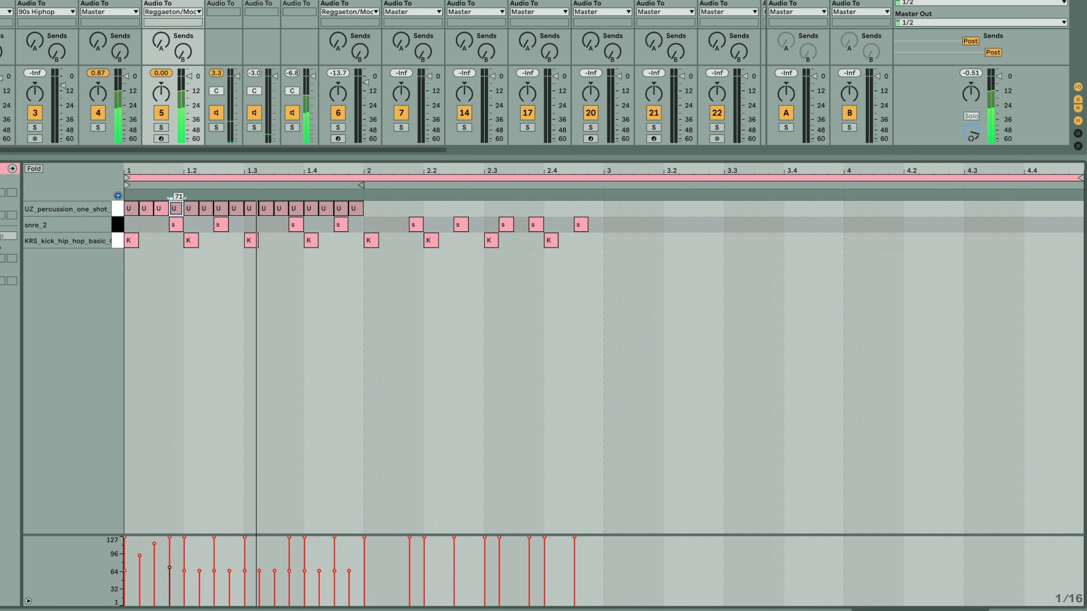
Step: Repeat the first four percussion hits with their velocity accents through the end of bar 4
left_click(134, 207, "shift")
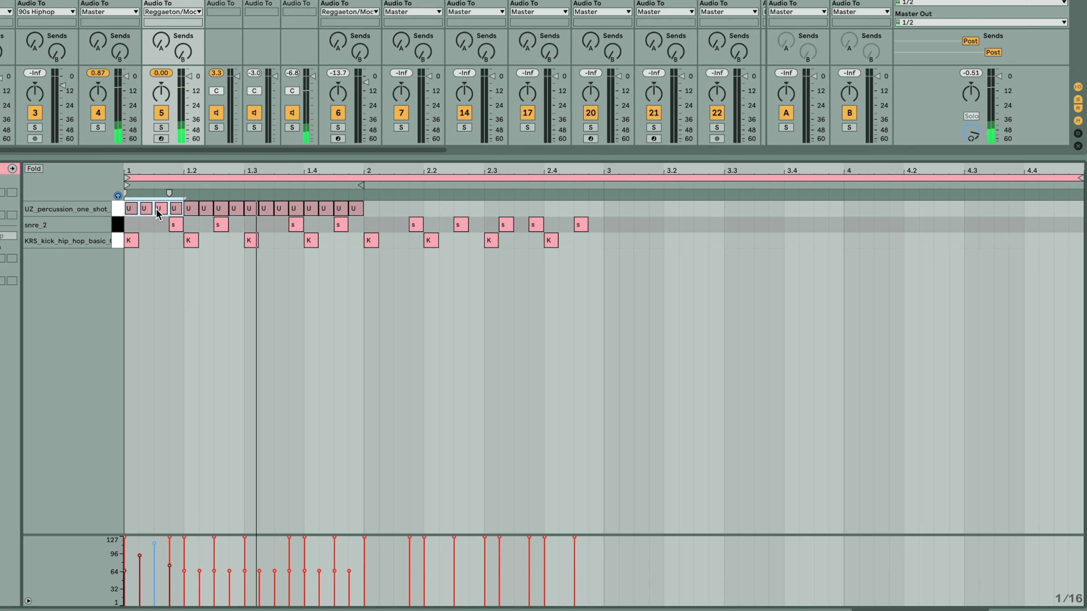
key("ctrl+d")
key("ctrl+d")
key("ctrl+d")
key("ctrl+d")
key("ctrl+d")
key("ctrl+d")
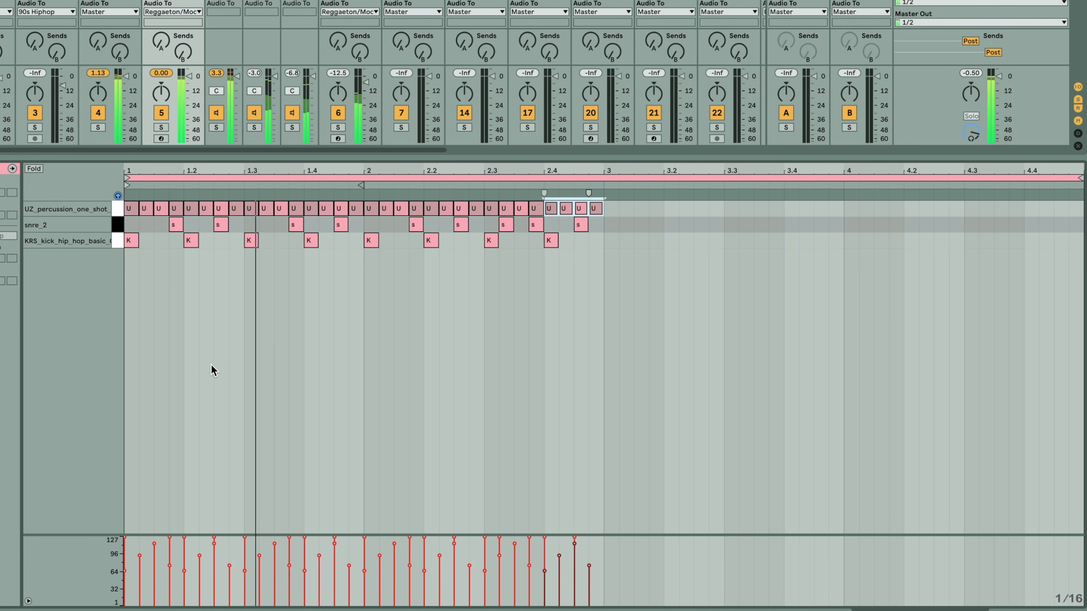
key("ctrl+d")
key("ctrl+d")
key("ctrl+d")
key("ctrl+d")
key("ctrl+d")
key("ctrl+d")
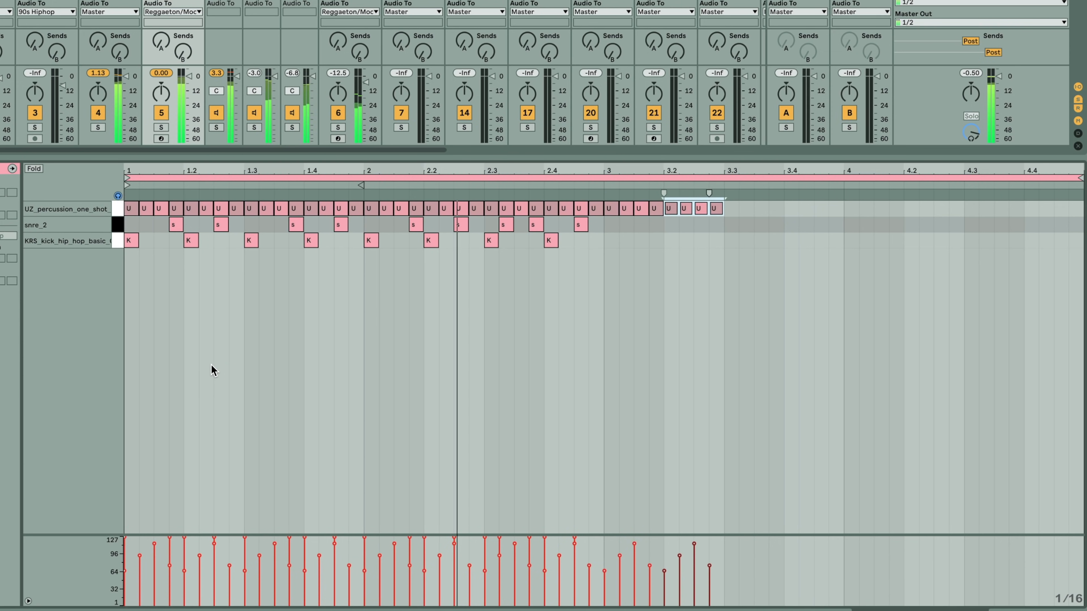
key("ctrl+d")
key("ctrl+d")
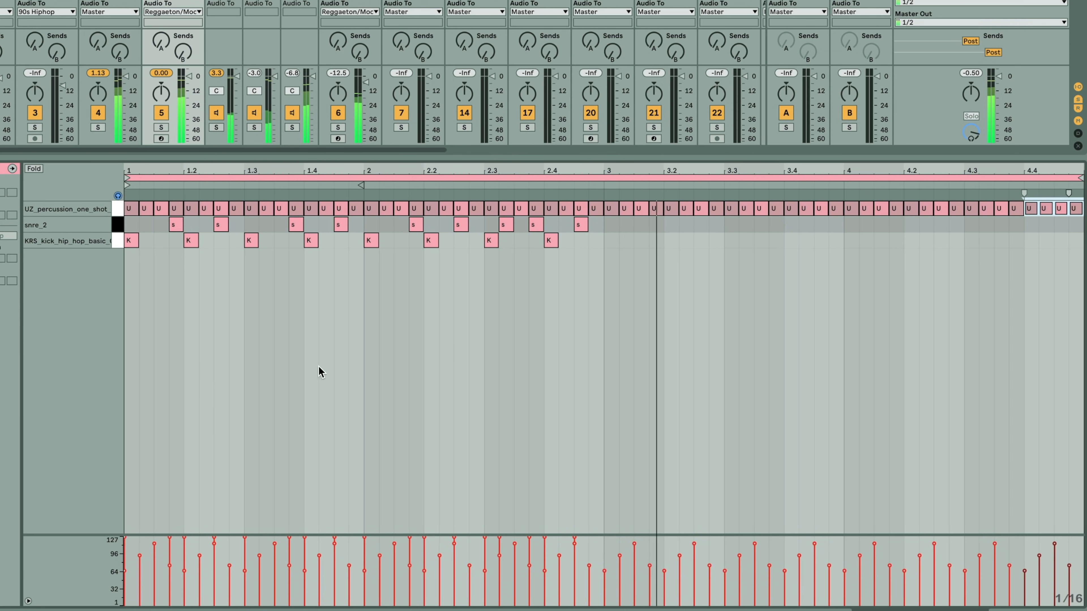
Step: Duplicate the kicks and snares of bars 1–2 into bars 3–4 and delete the kicks at 1.2, 1.4, 2.2, 3.2, 3.4 and 4.2
left_click_drag(606, 231, 116, 306)
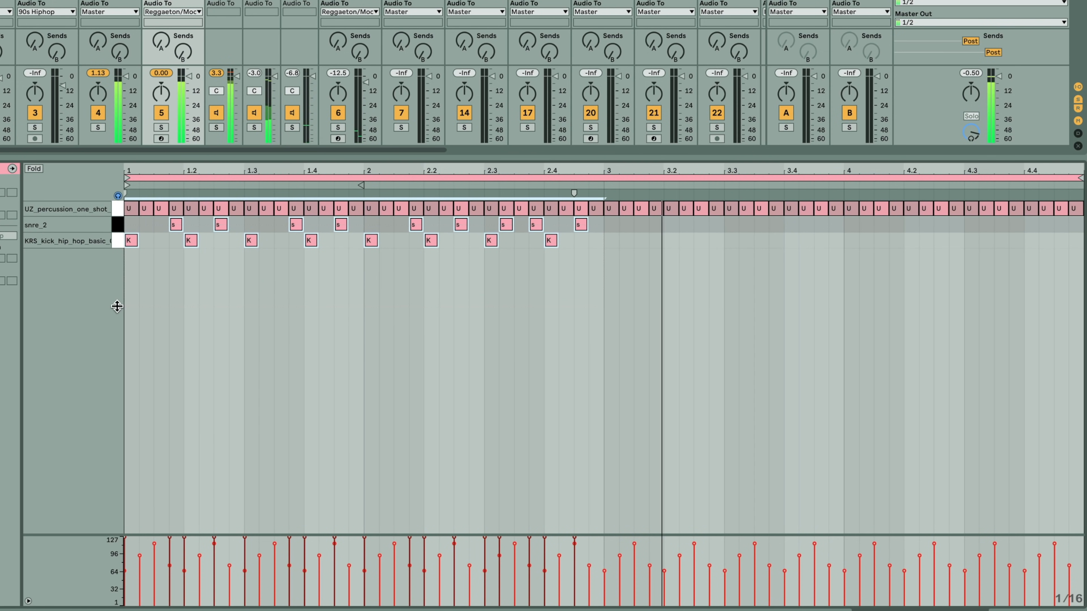
key("ctrl+d")
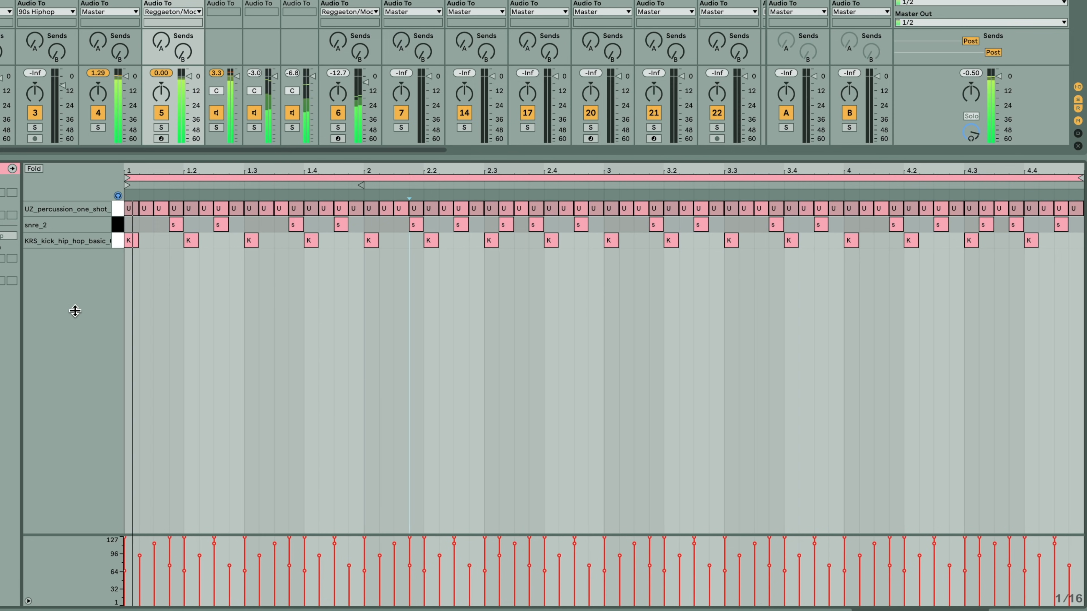
double_click(190, 242)
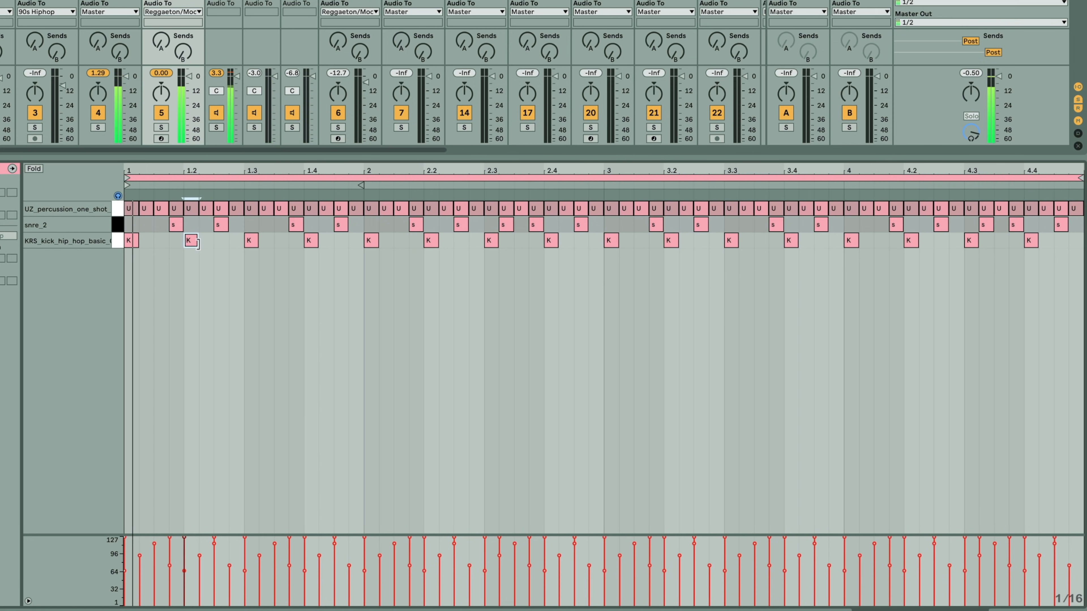
double_click(307, 240)
double_click(430, 242)
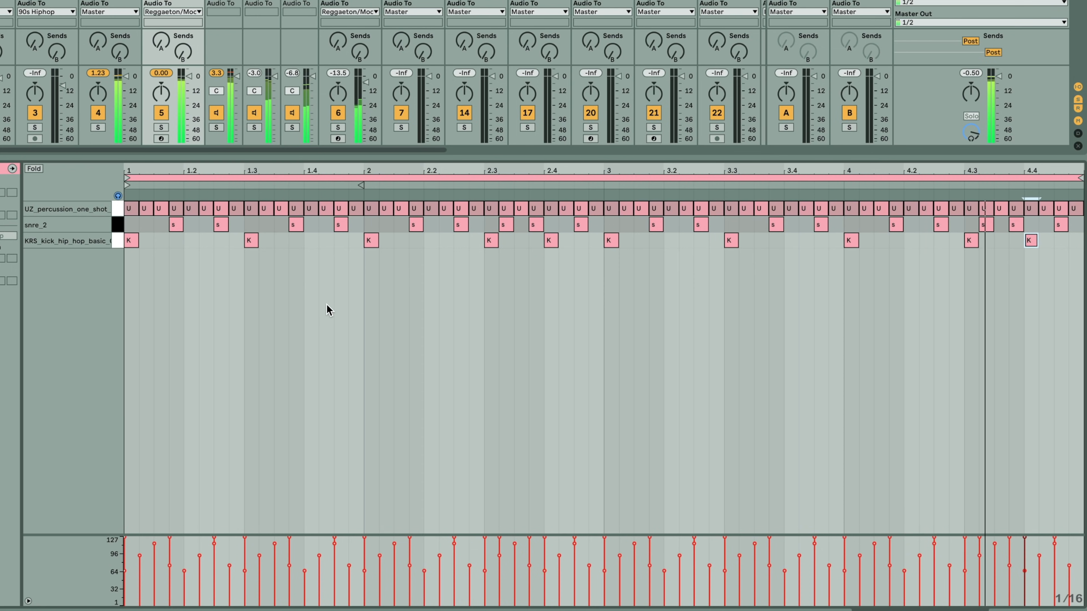
left_click(181, 313)
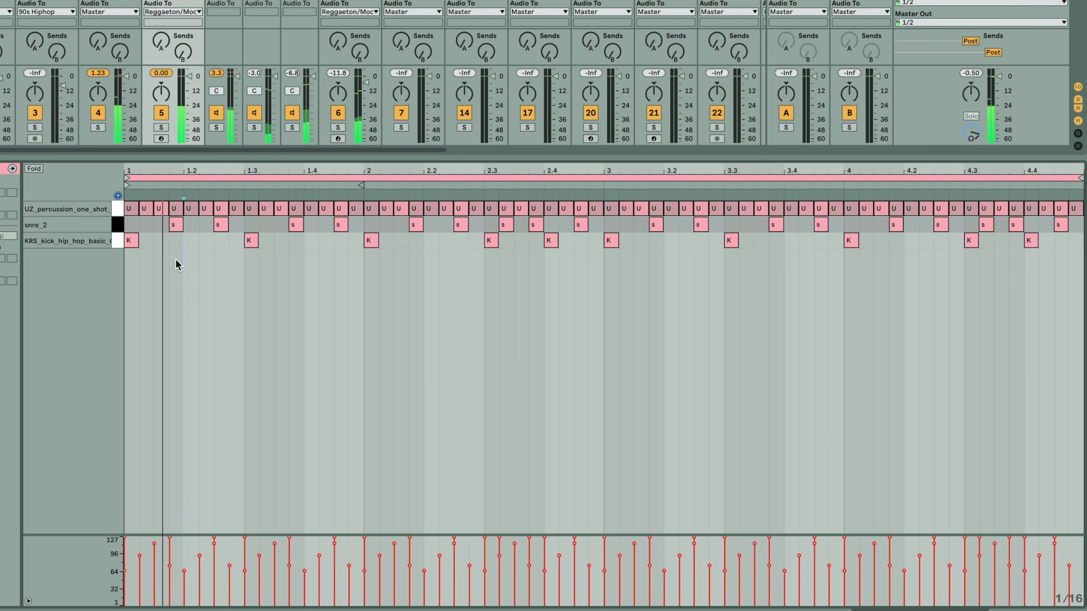
Step: Audition the opening kick and snare hits and move the snares at 1.1.4 and 1.3.4 to the kick row
left_click(175, 225)
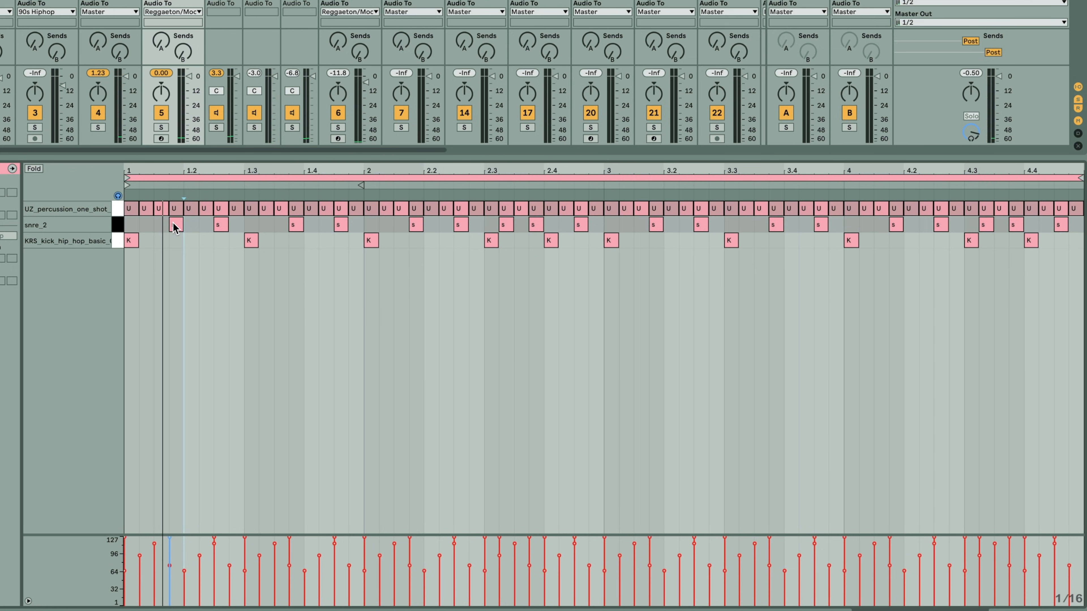
left_click(133, 244)
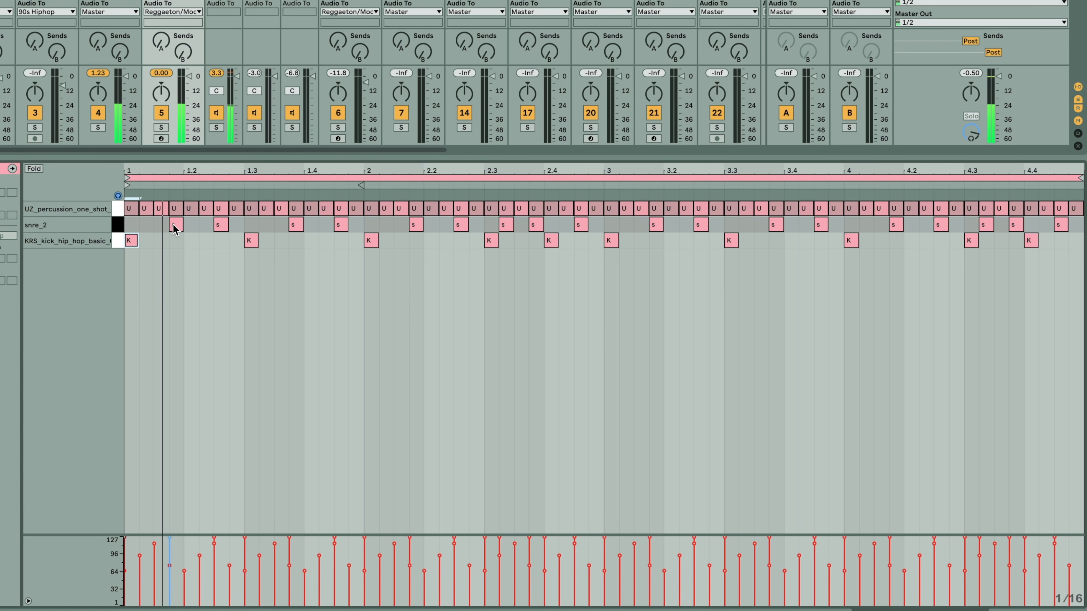
left_click(176, 225)
left_click(220, 224)
left_click_drag(241, 224, 124, 273)
left_click(124, 273)
left_click(175, 225)
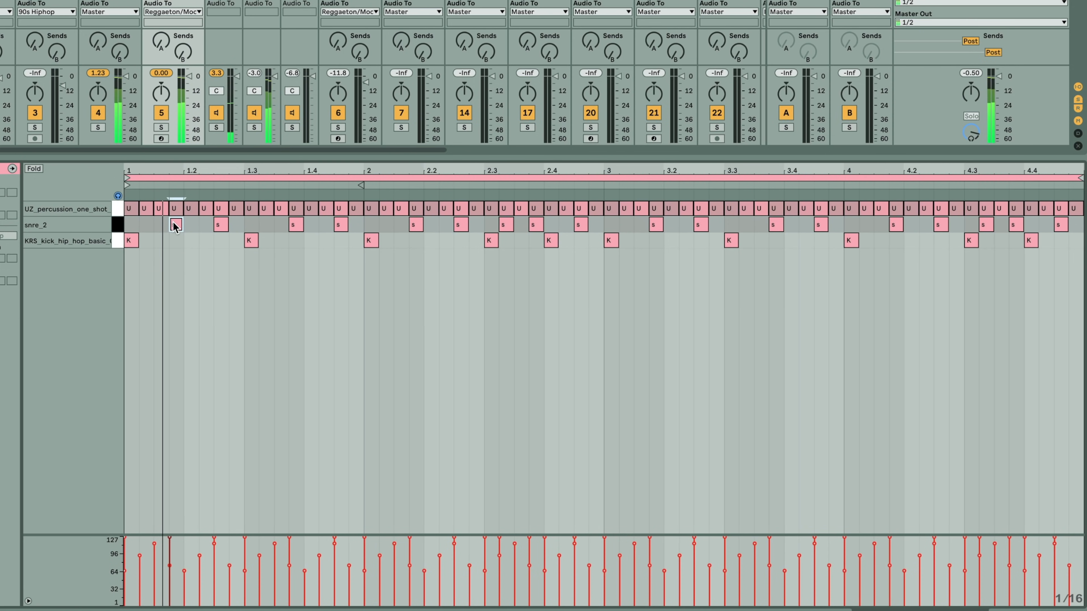
left_click_drag(174, 230, 173, 242)
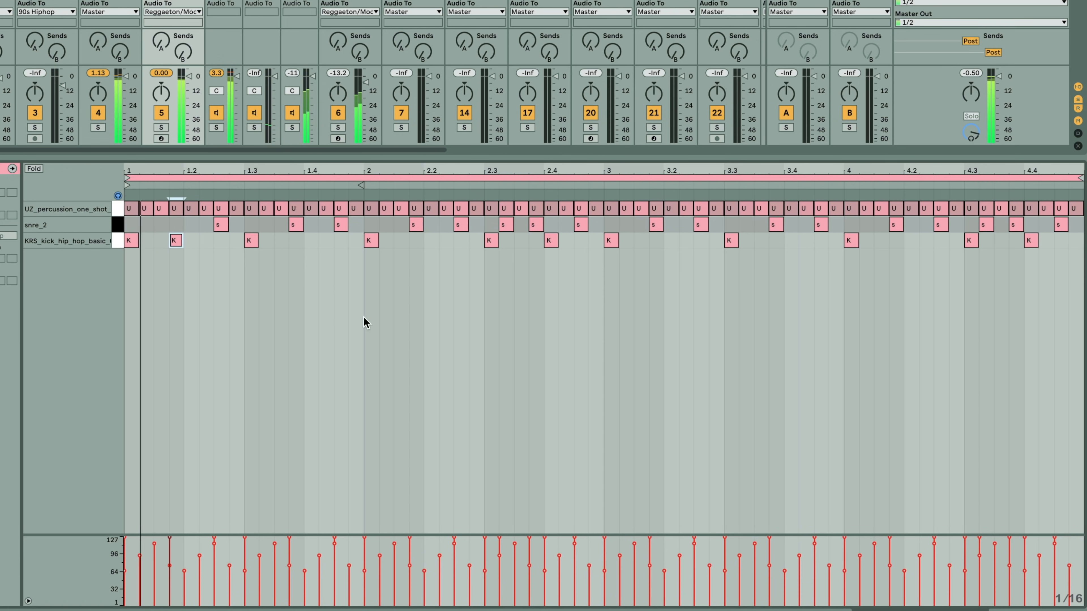
left_click(296, 225)
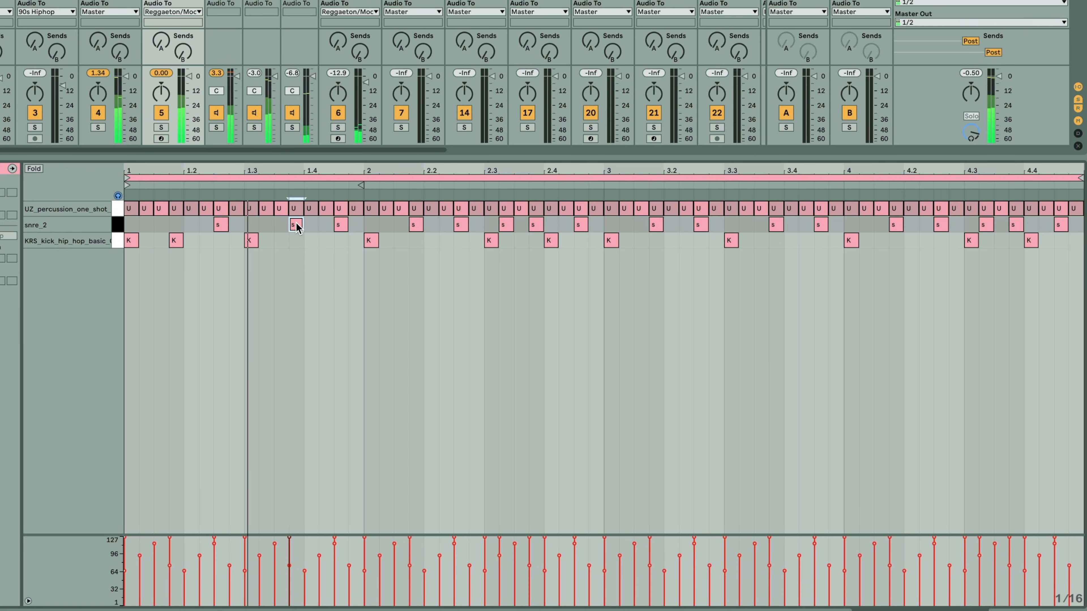
left_click_drag(297, 226, 298, 242)
left_click(416, 225)
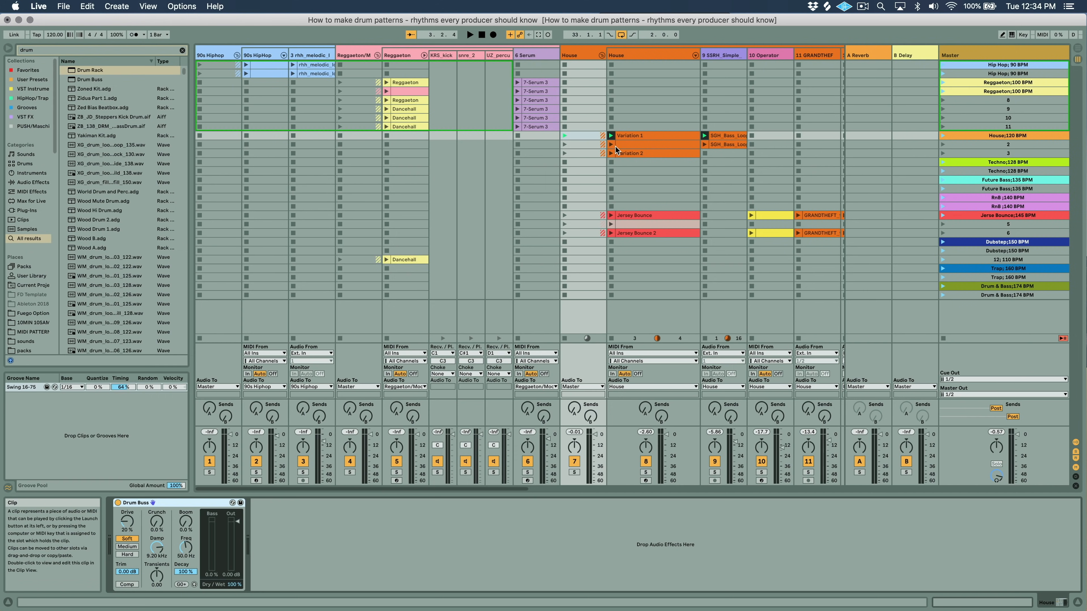
Step: In the empty House drum clip, place SS_kick_i_see_thunder on all four beats and Instrument Rack hits on beats 2 and 4
left_click(611, 146)
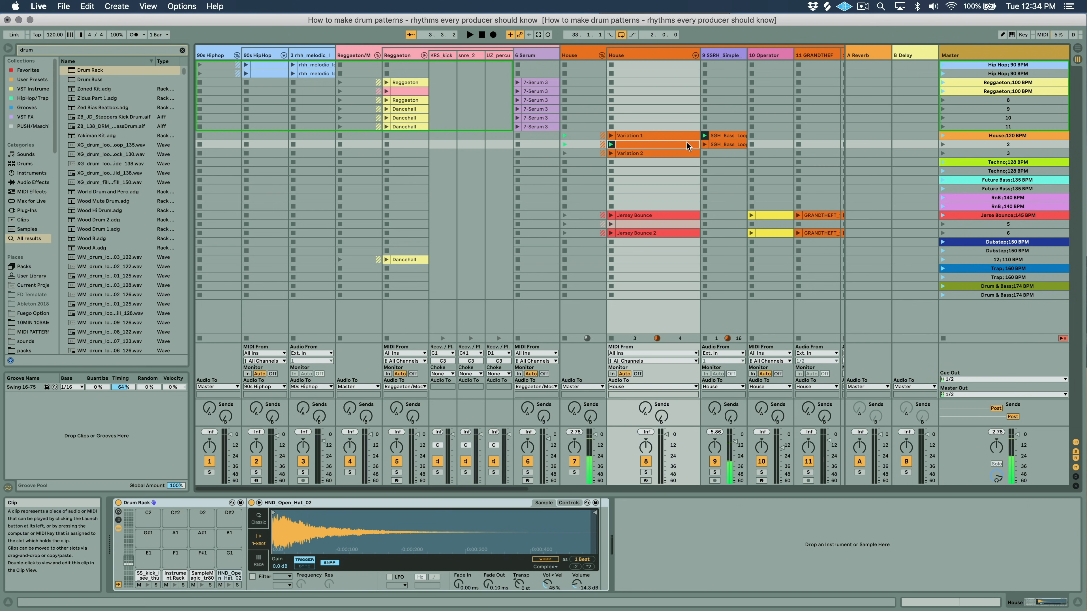
double_click(658, 145)
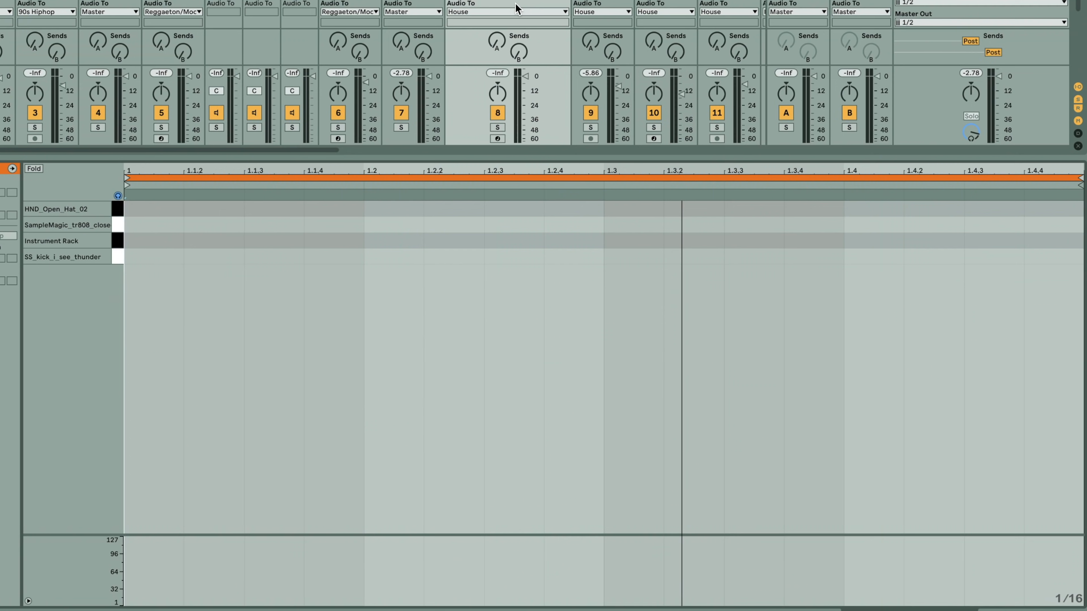
left_click(141, 257)
left_click(401, 257)
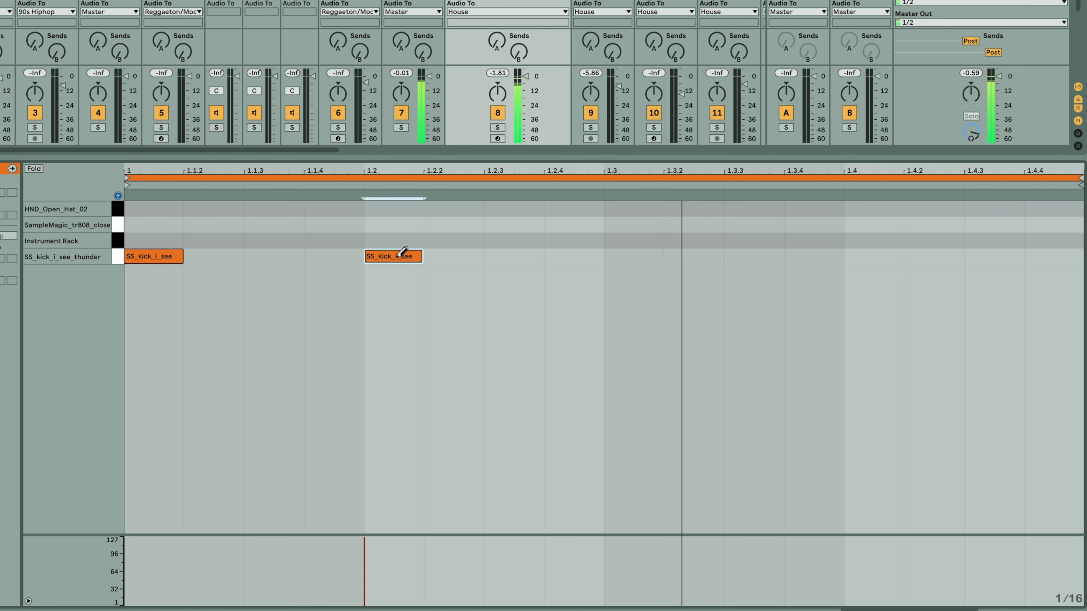
left_click(642, 256)
left_click(872, 255)
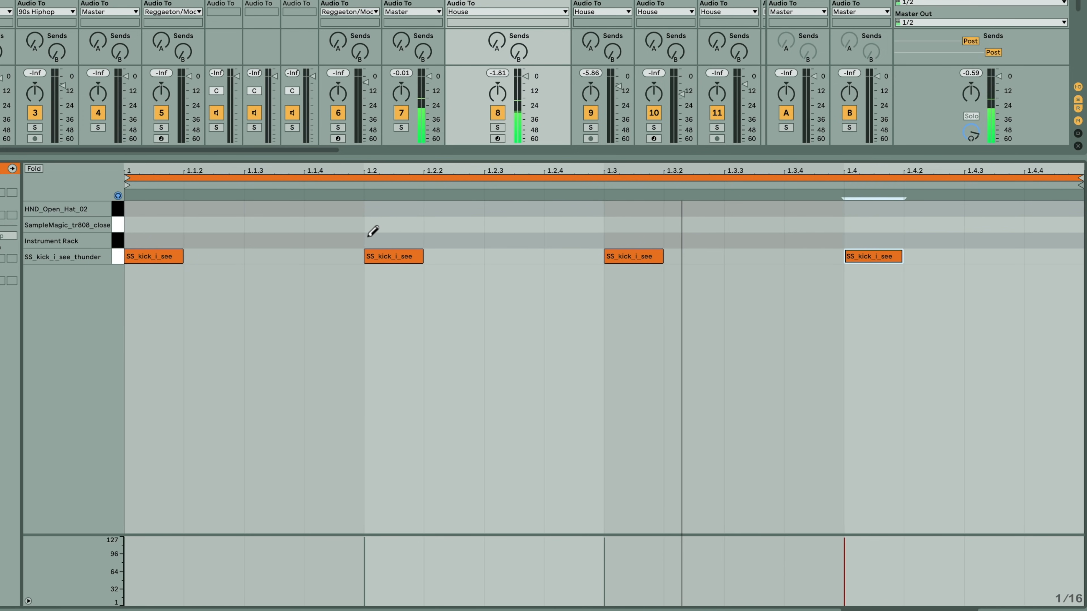
left_click(391, 238)
left_click(890, 241)
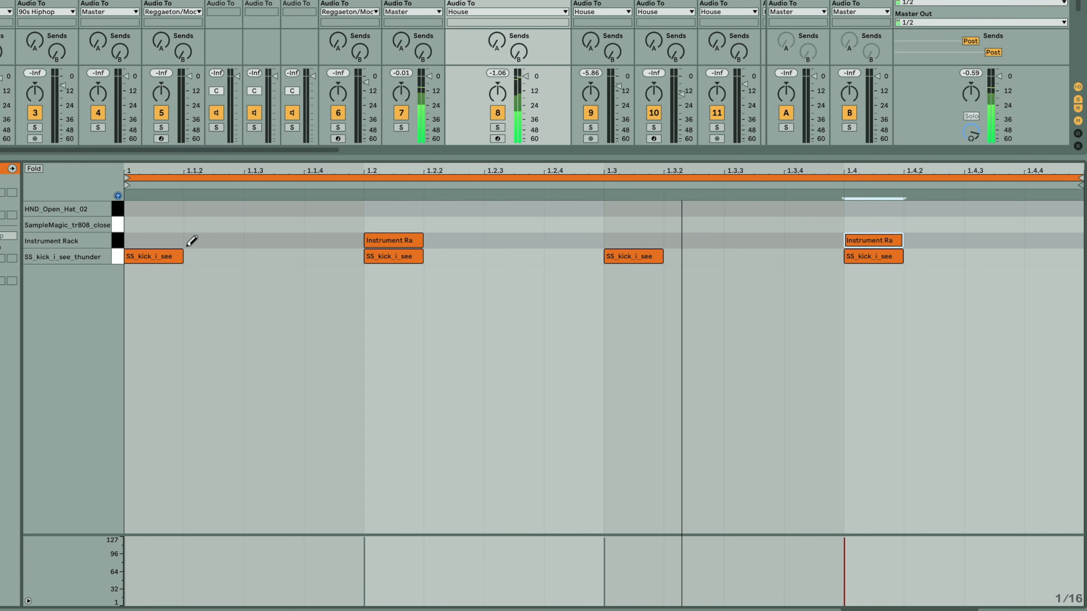
Step: Audition the kick, Instrument Rack and closed-hat sounds of the House drum clip
left_click(115, 262)
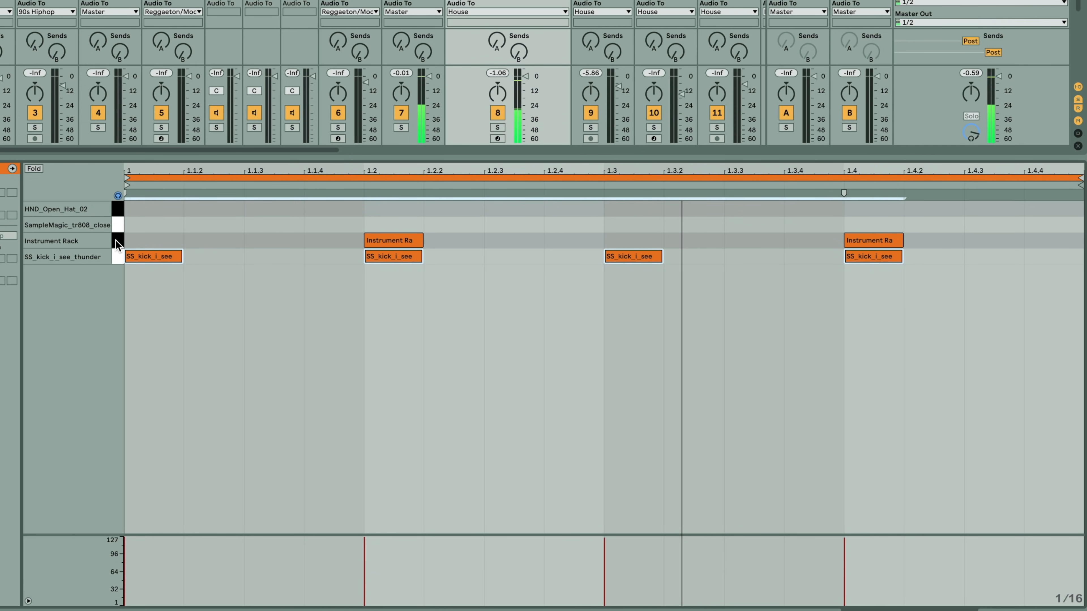
left_click(116, 241)
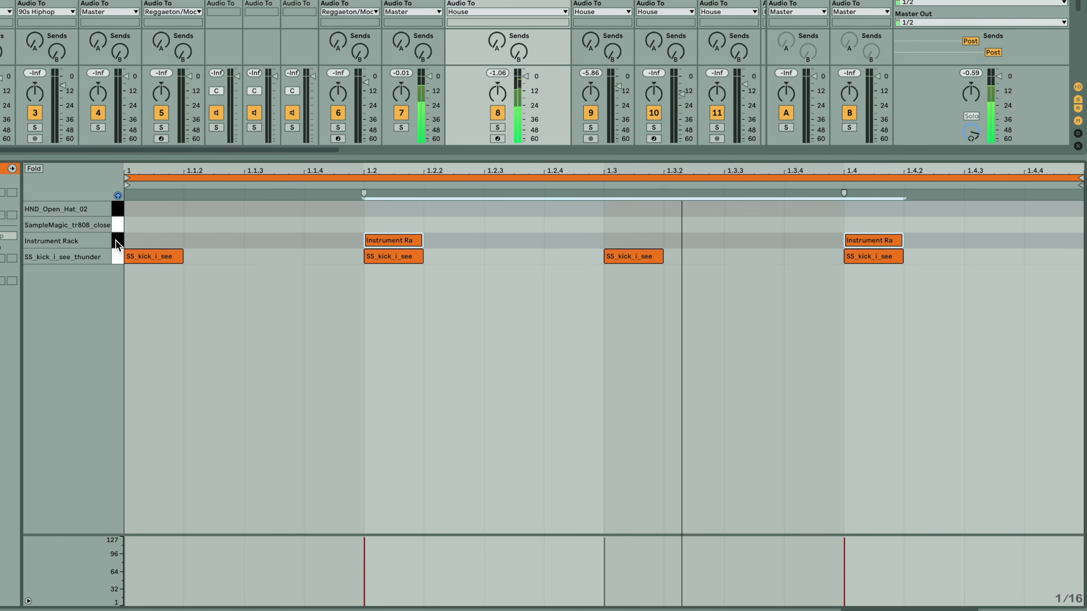
left_click(117, 224)
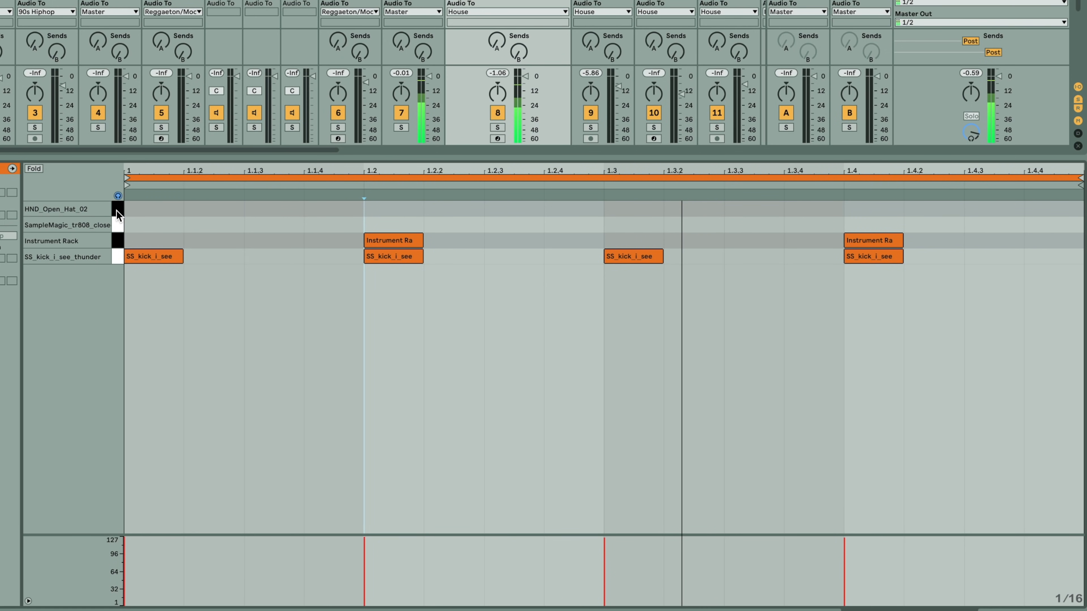
Step: Place HND_Open_Hat_02 hits on the off-beats at 1.1.3, 1.2.3, 1.3.3 and 1.4.3
left_click(267, 208)
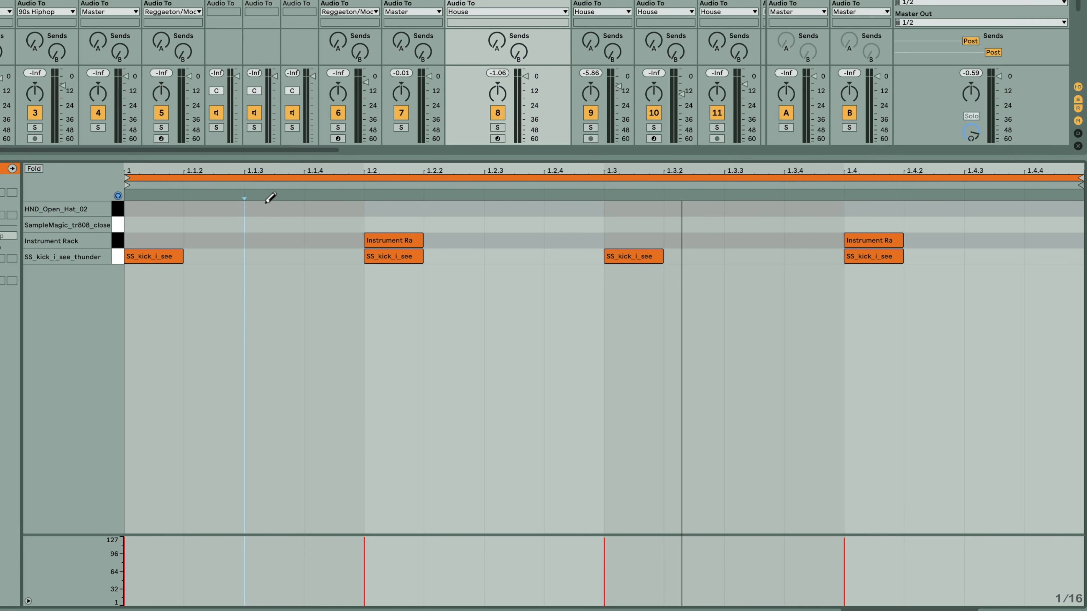
left_click(268, 209)
left_click(513, 209)
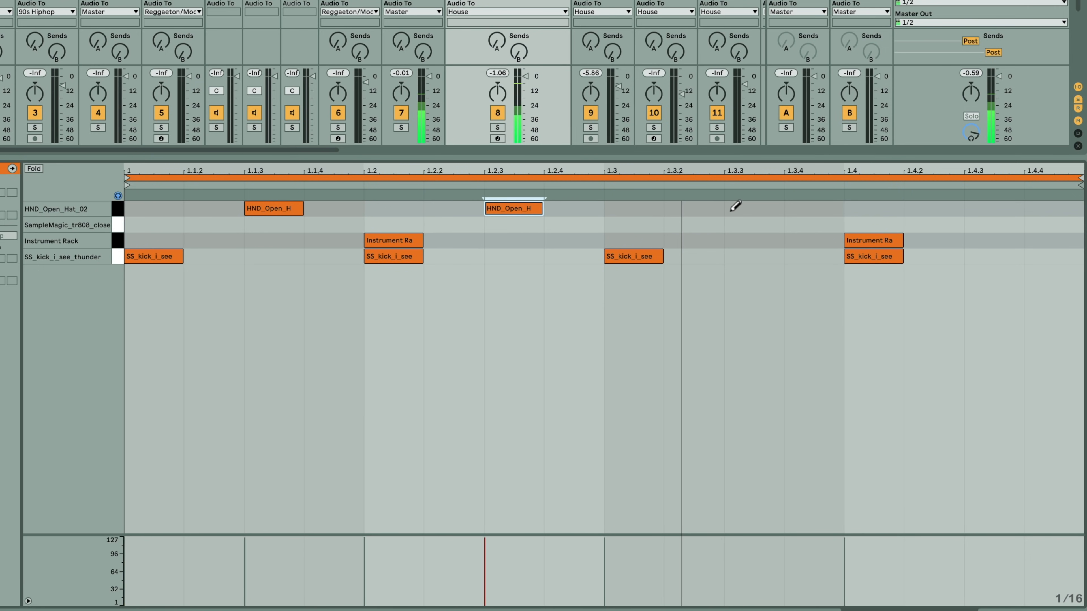
left_click(743, 207)
left_click(1000, 206)
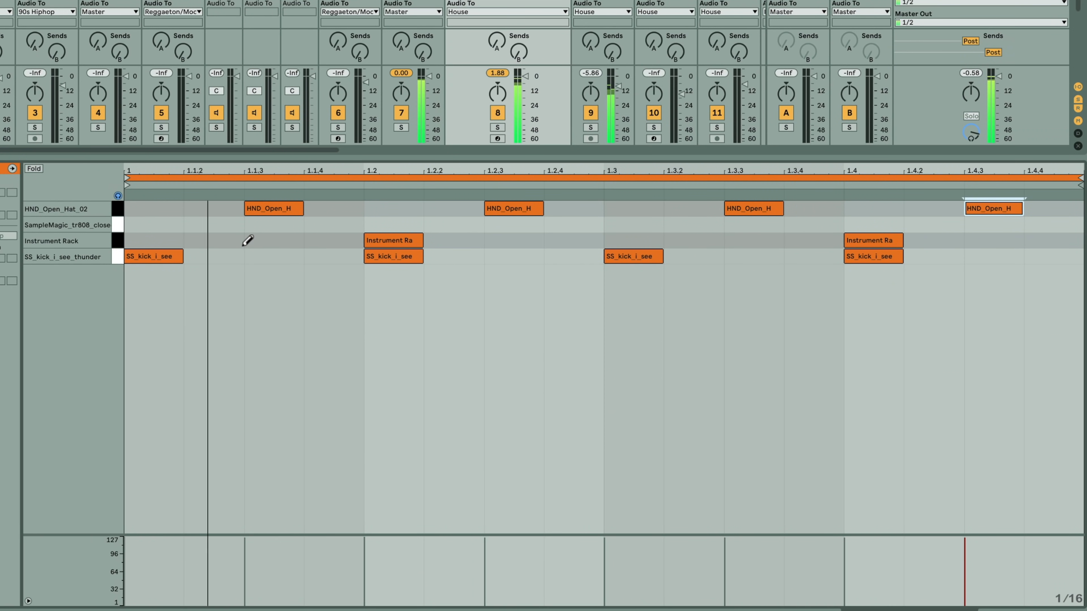
Step: Fill the SampleMagic_tr808 closed-hat row with sixteenth notes across the whole bar and lower their velocity to about 69
key("b")
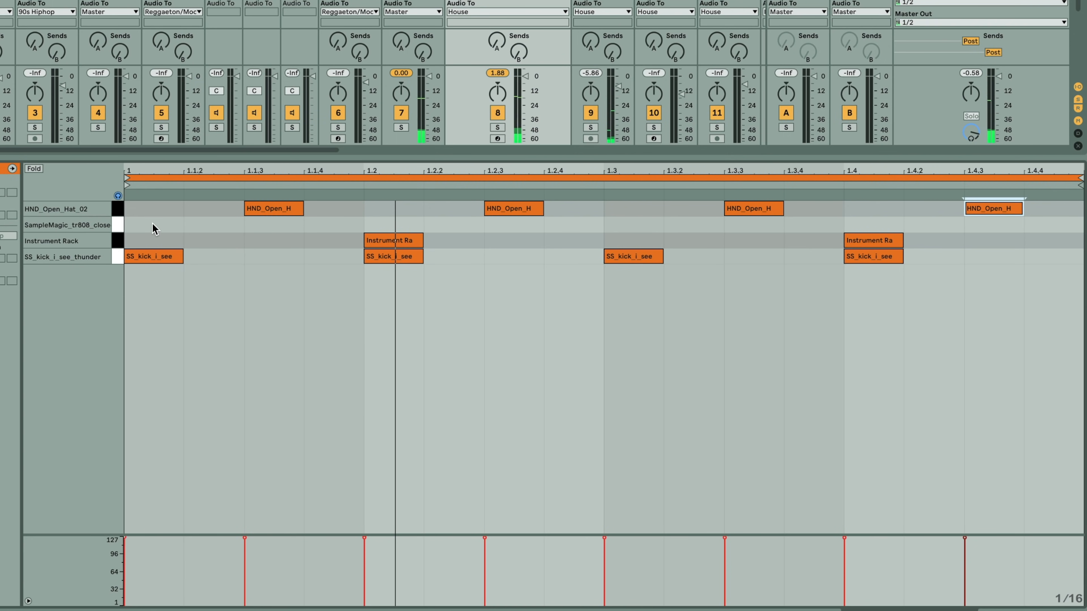
key("b")
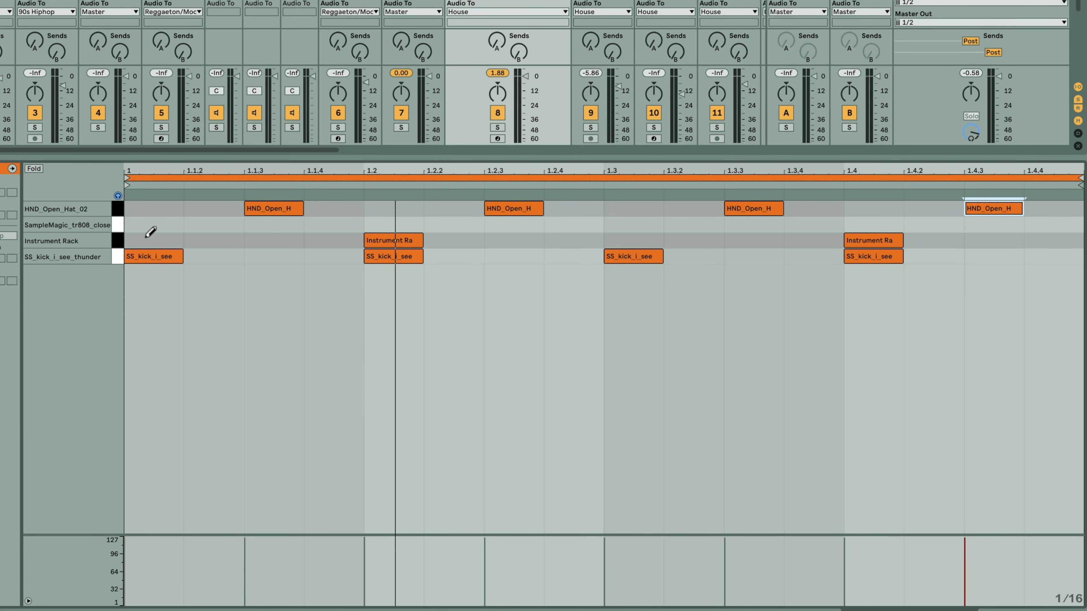
mouse_move(153, 219)
left_mouse_down()
mouse_move(980, 201)
mouse_move(1079, 214)
left_mouse_up()
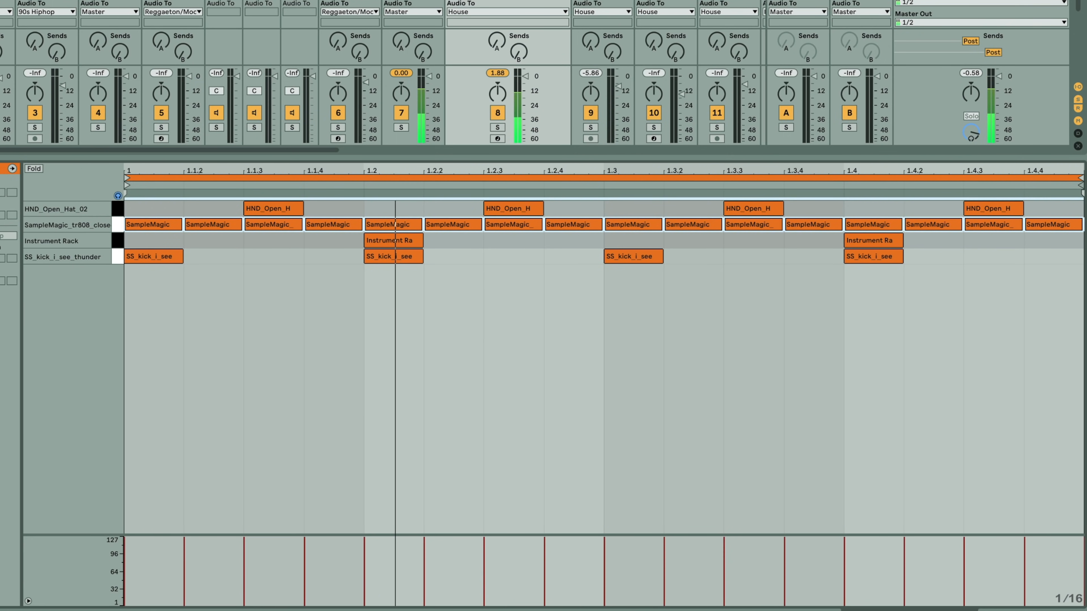
key("b")
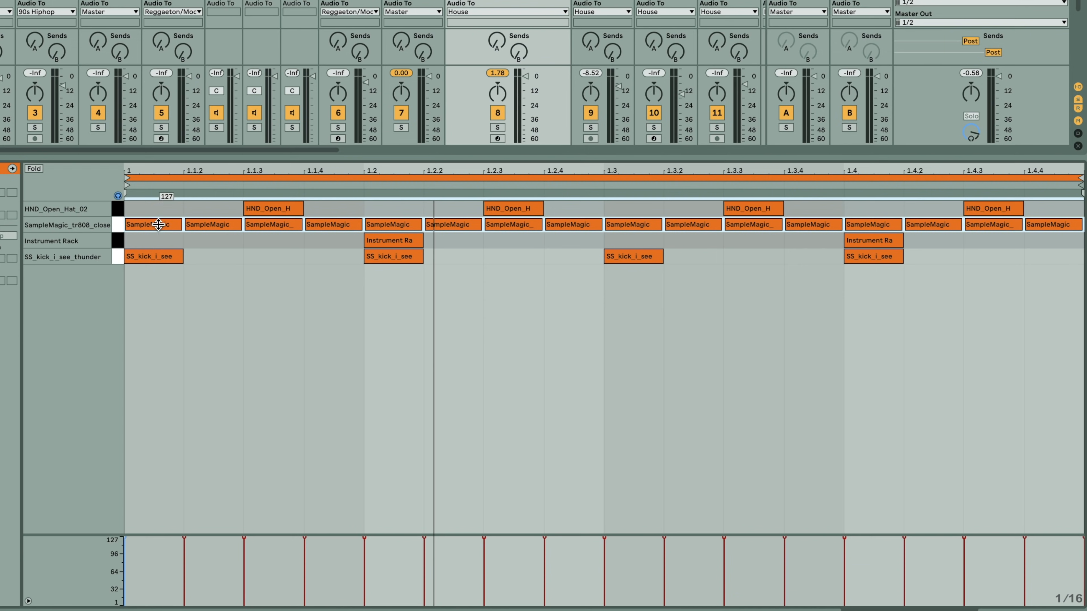
left_click_drag(167, 225, 167, 275)
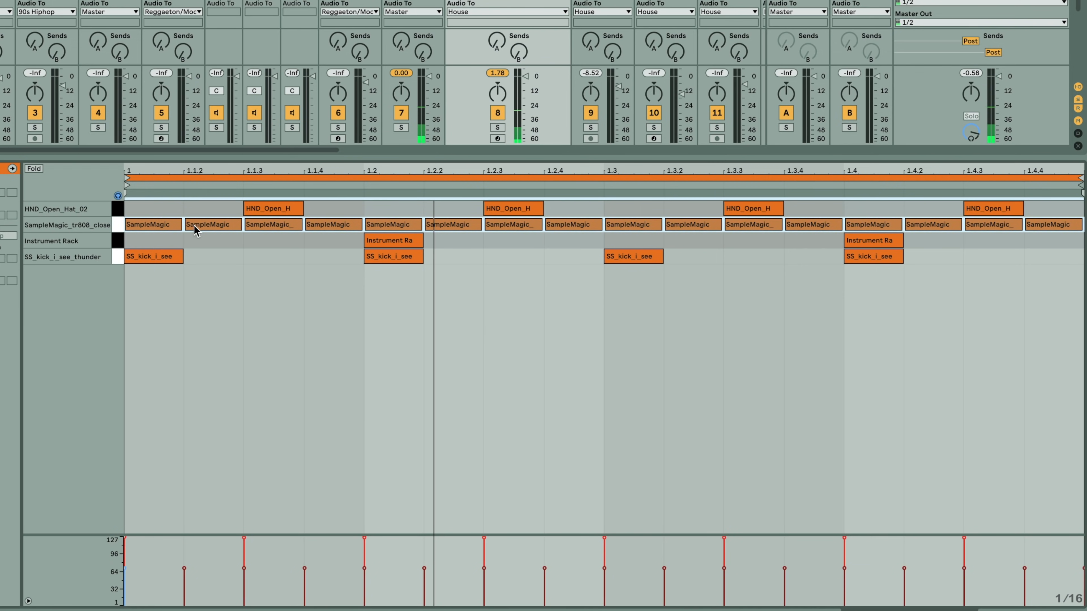
Step: Accent the closed hats at 1.1.2, 1.2.2, 1.3.2 and 1.4.2 by raising their velocities to varied levels, with 82 at 1.2.2
key("b")
left_click(217, 225)
left_click(217, 224)
key("b")
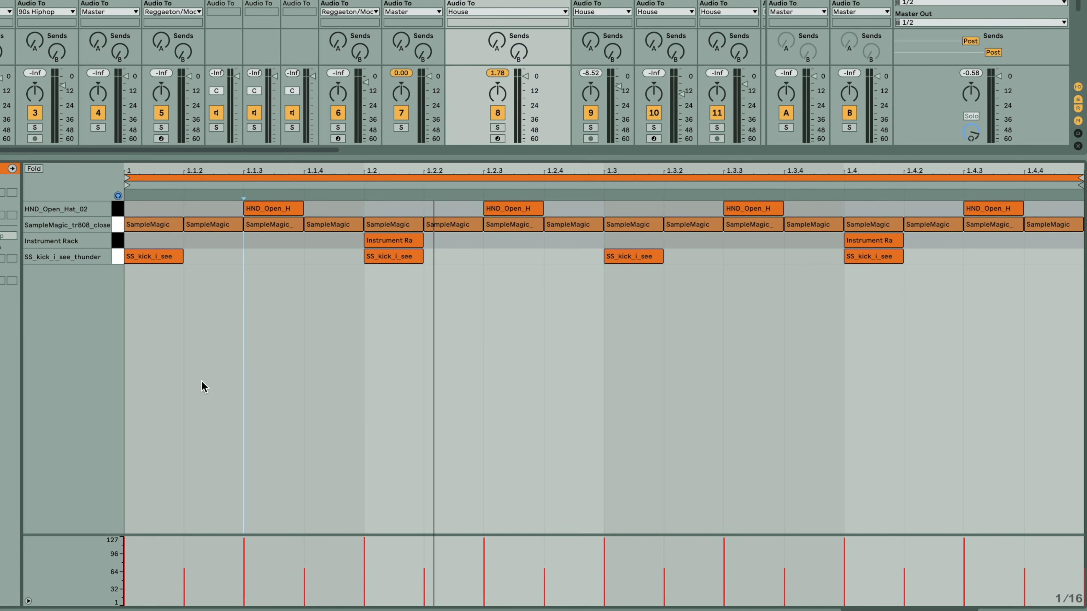
left_click_drag(184, 566, 186, 545)
key("b")
left_click_drag(207, 226, 207, 181)
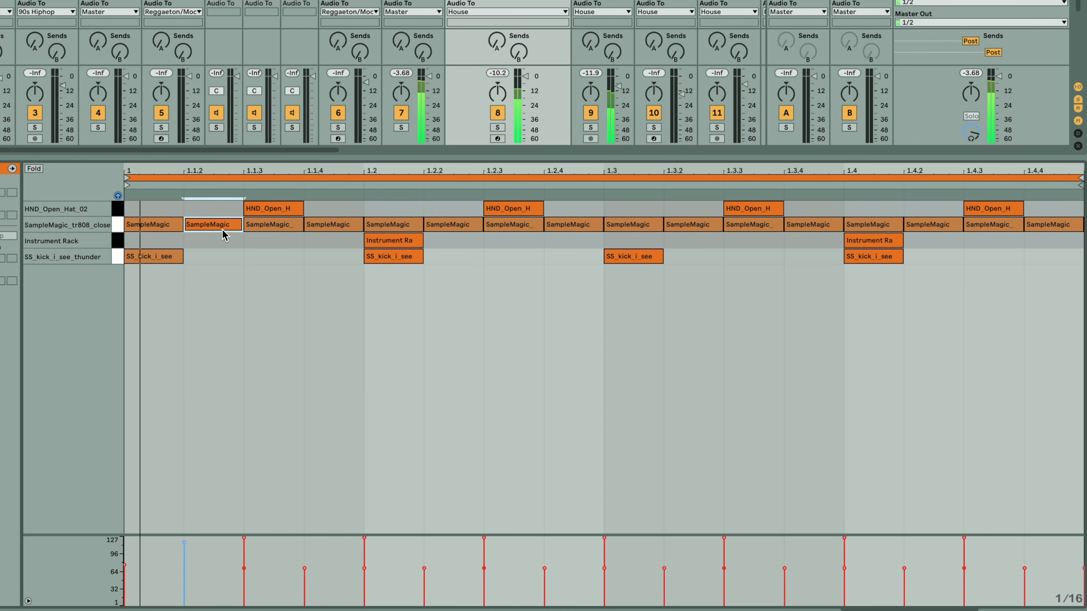
scroll(362, 224, "right", 2)
left_click_drag(402, 219, 403, 197)
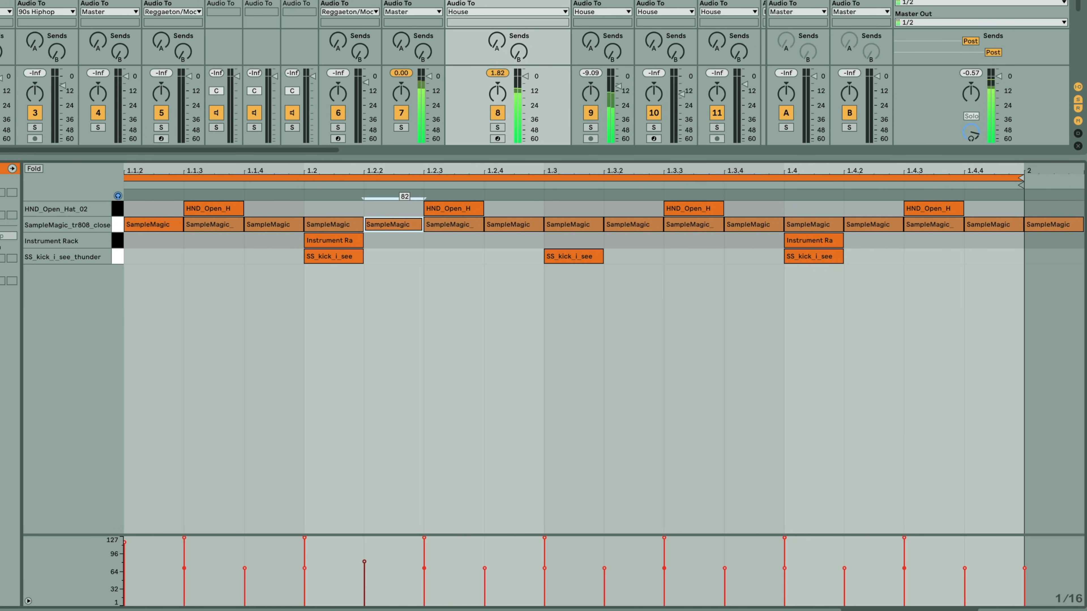
left_click_drag(628, 222, 627, 196)
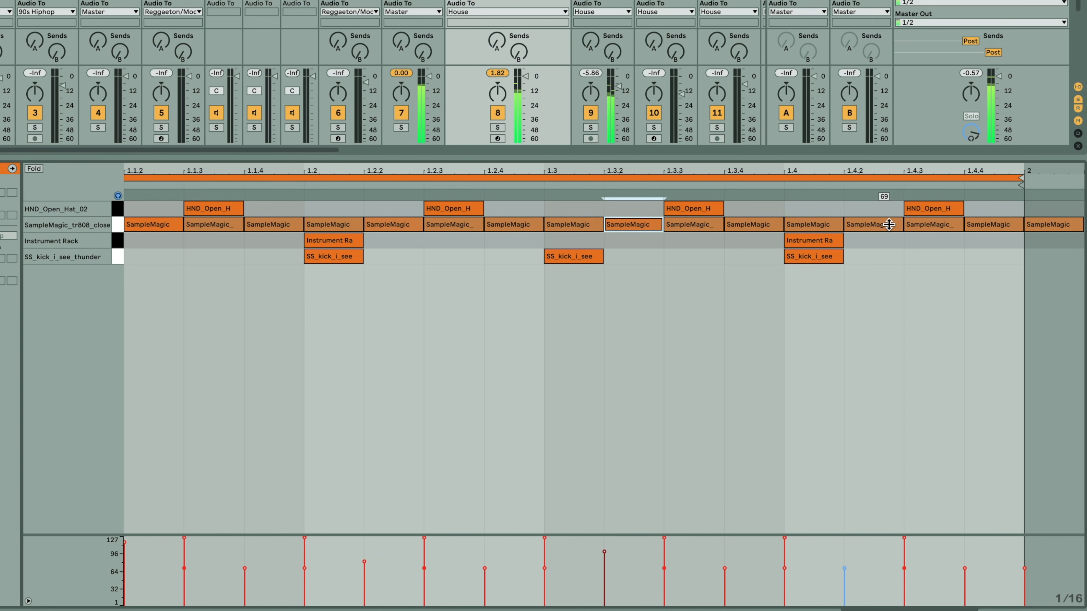
left_click_drag(889, 223, 890, 205)
scroll(227, 475, "left", 1)
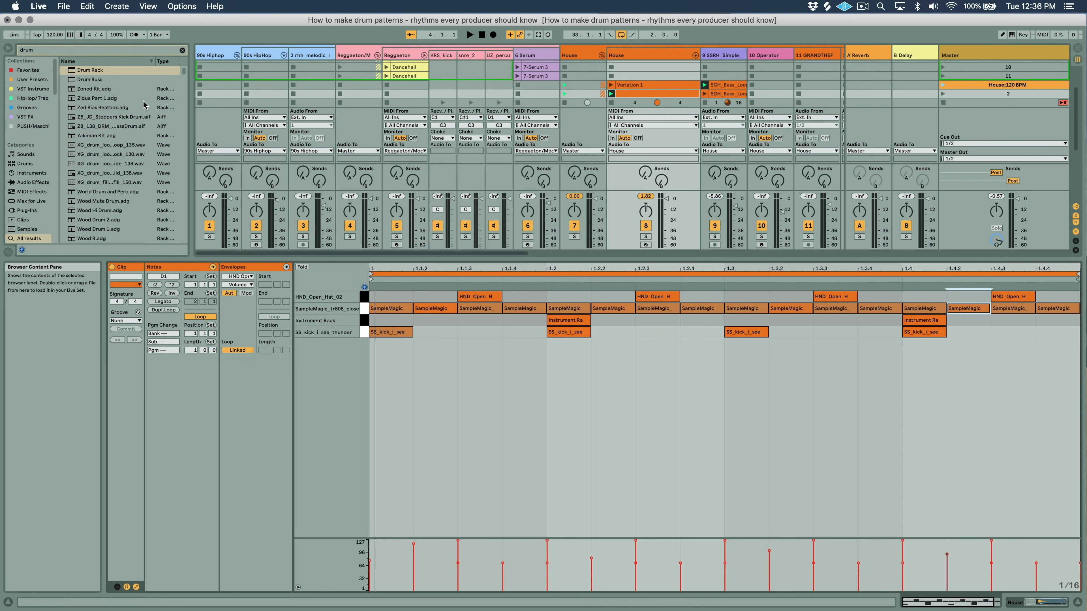
Step: Search the browser for "swing", apply the Swing 16-55 groove to the House drum clip and show the Groove Pool
key("super+f")
type("sw")
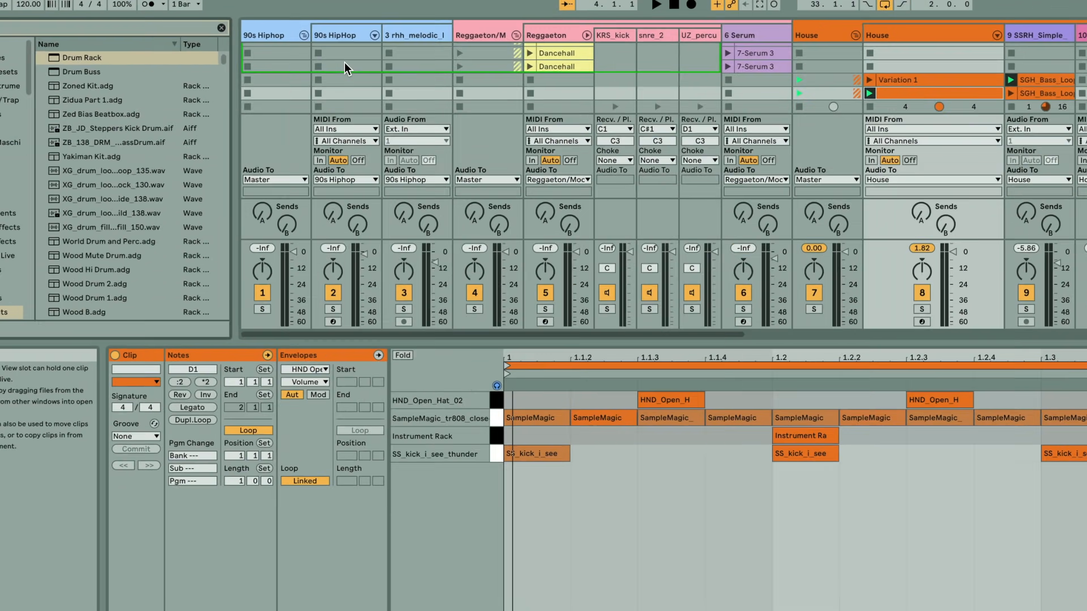
type("ing")
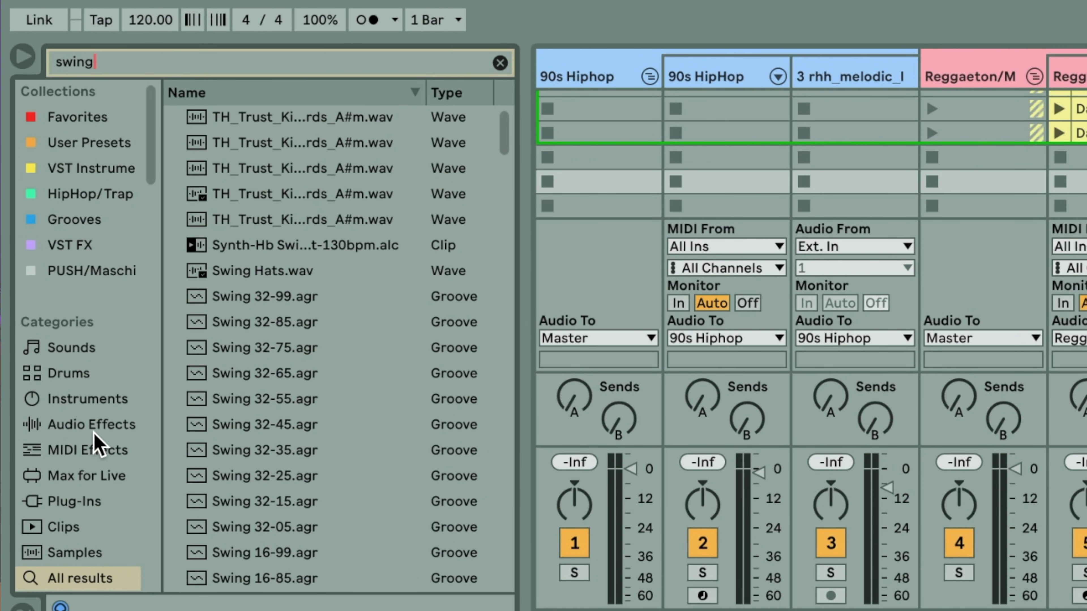
scroll(332, 492, "down", 5)
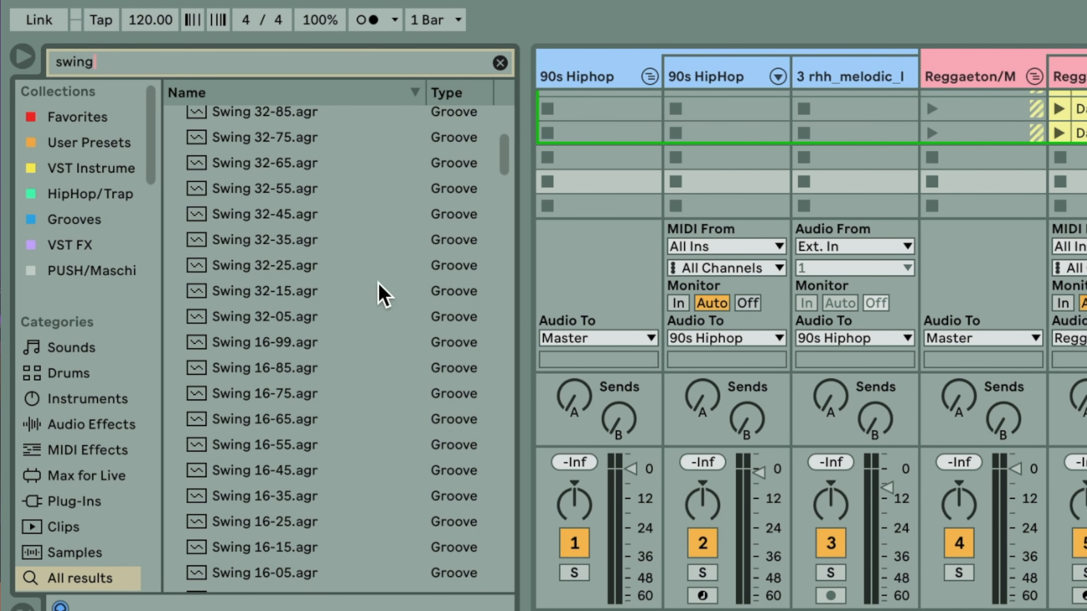
left_click(299, 263)
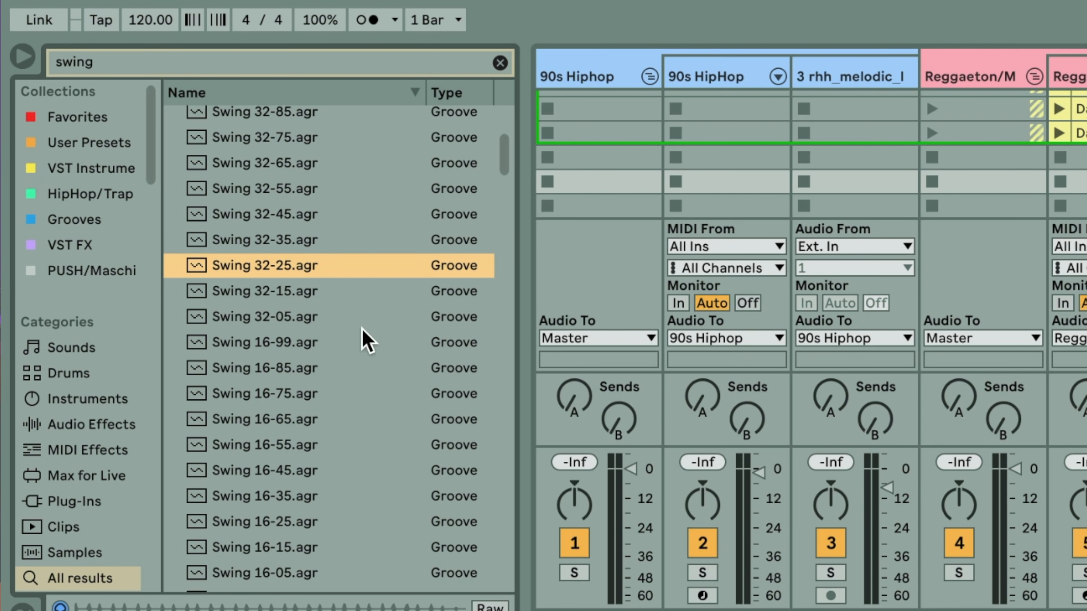
left_click(270, 398)
left_click(270, 424)
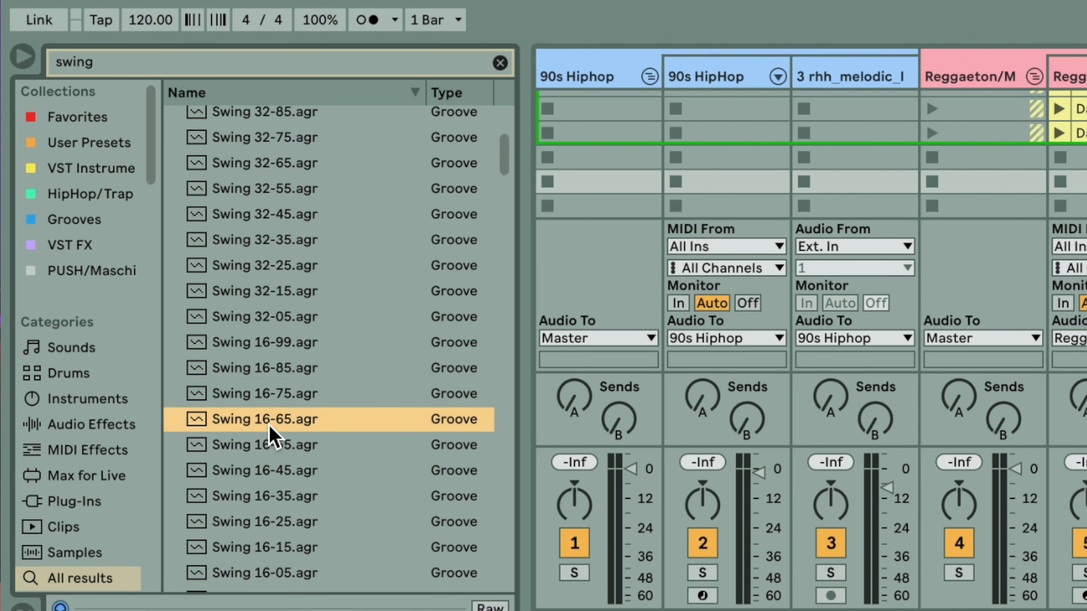
left_click(238, 444)
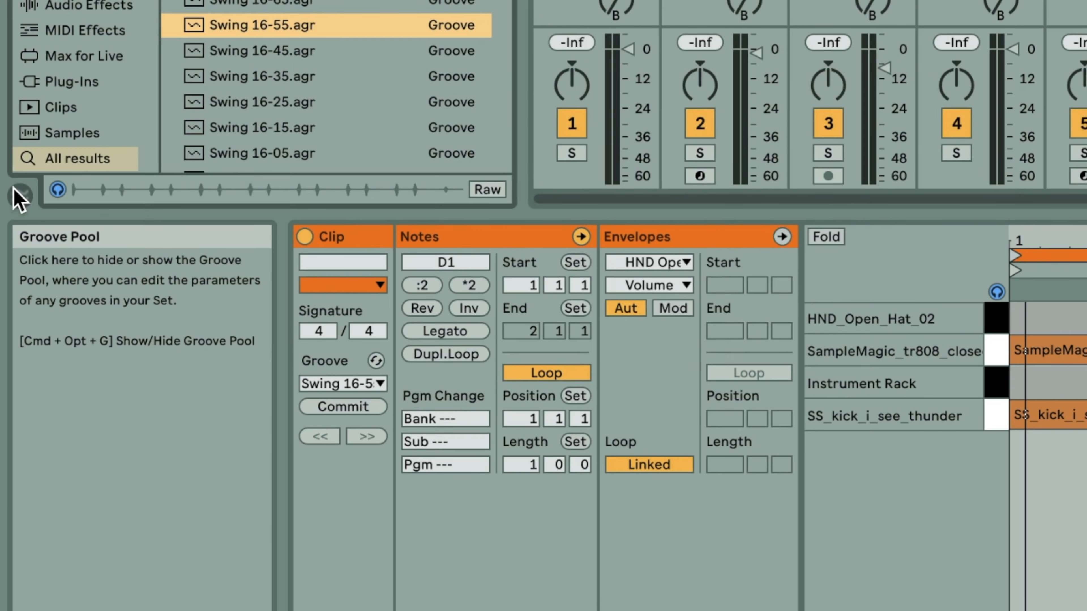
left_click(19, 196)
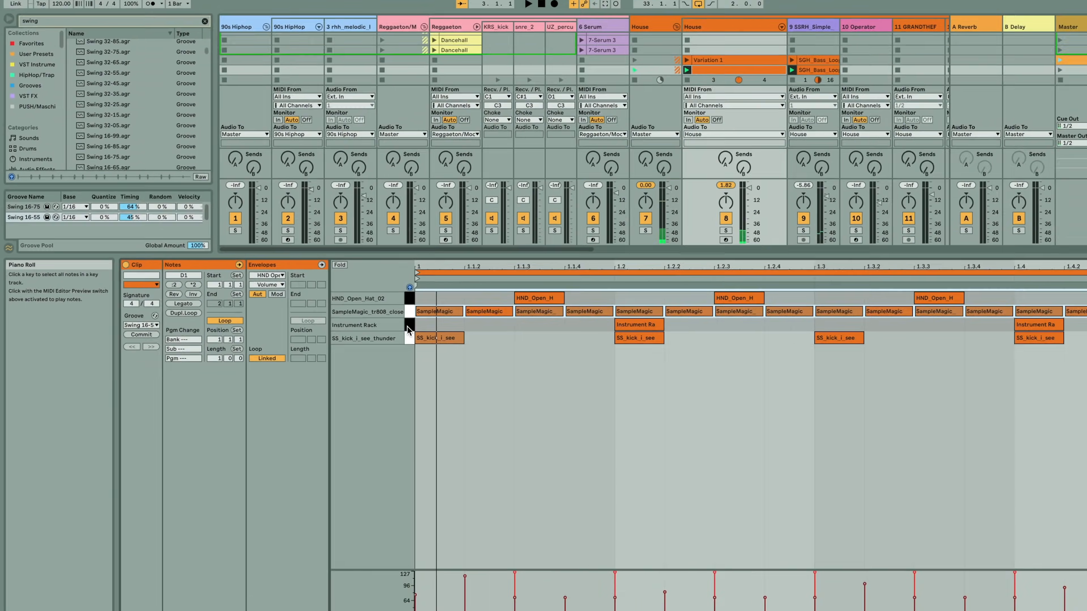
Step: Deactivate all SS_kick_i_see_thunder and Instrument Rack notes in the House clip to isolate the hats
left_click(745, 364)
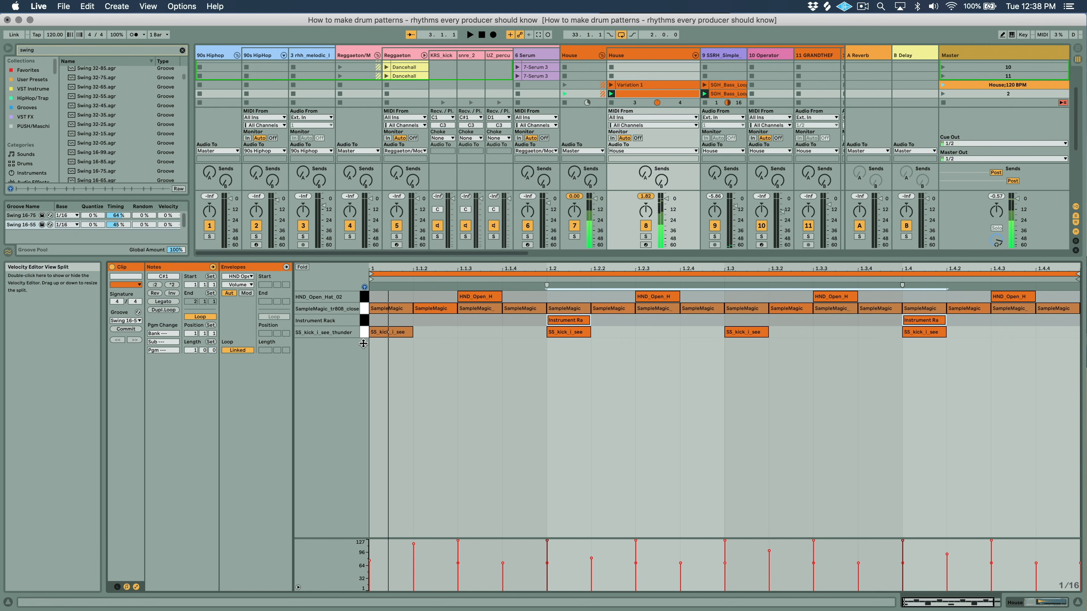
left_click(745, 390)
key("0")
left_click(364, 334)
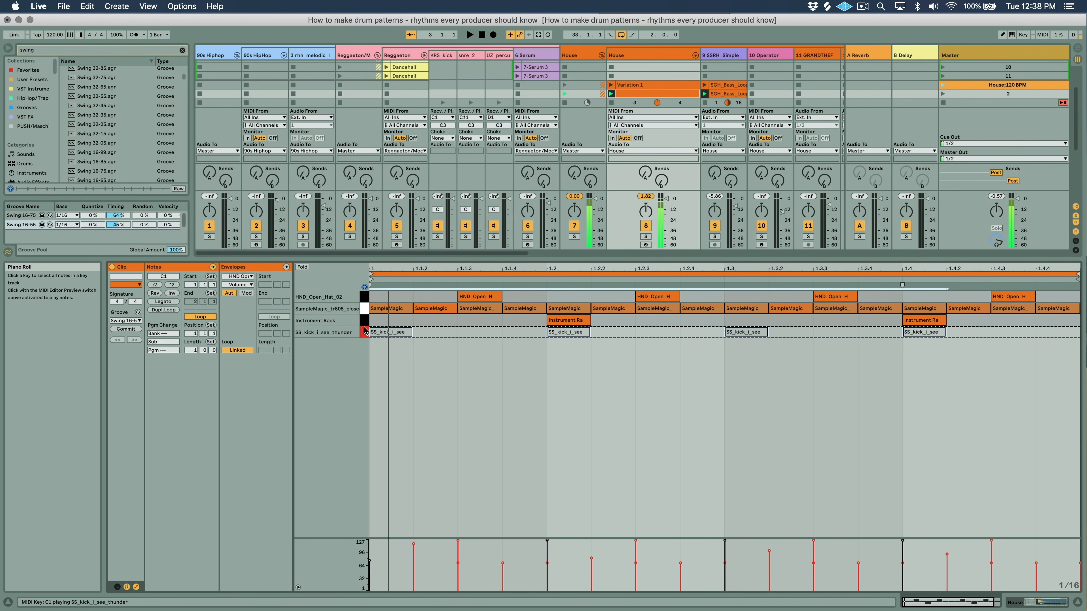
left_click(364, 321)
key("0")
Step: Play the clip and set the Timing amount of the Swing 16-55 groove to 100%
key("space")
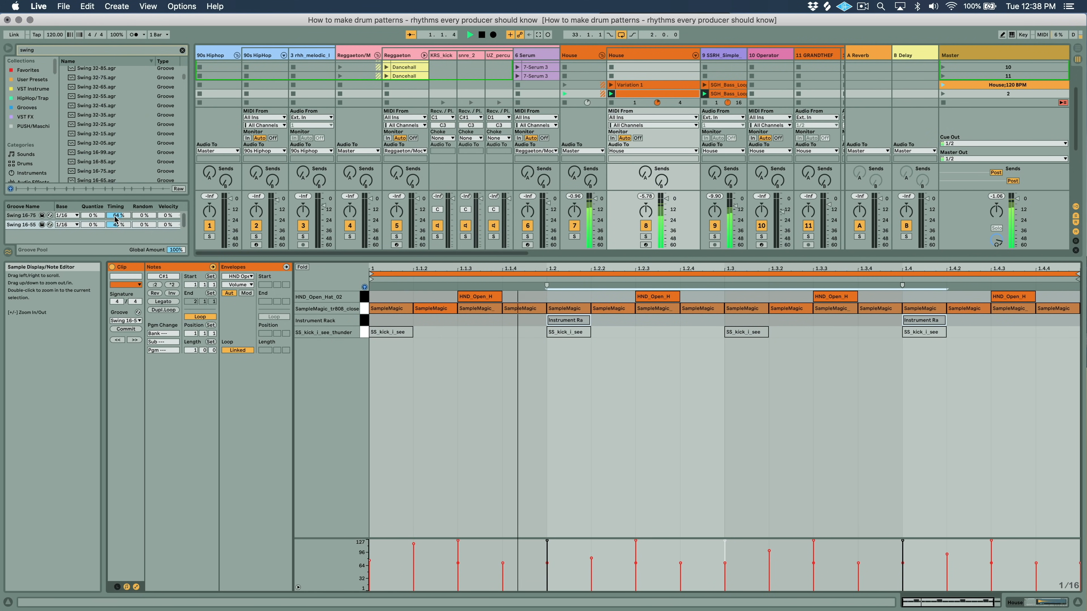
left_click_drag(118, 224, 118, 244)
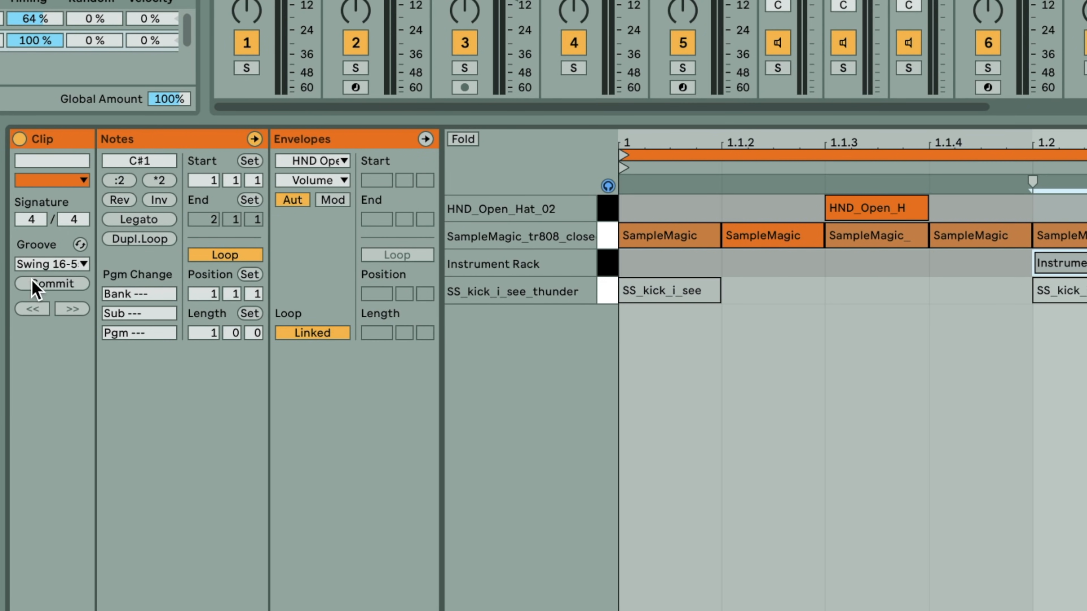
left_click(34, 284)
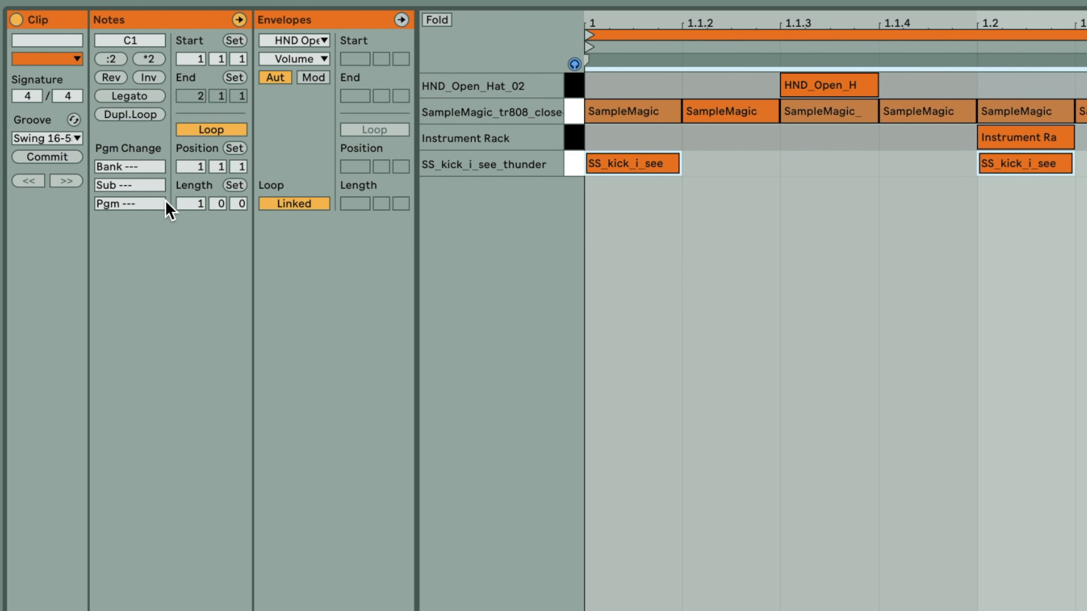
Step: Duplicate the one-bar House drum loop twice to extend it to four bars
left_click(191, 204)
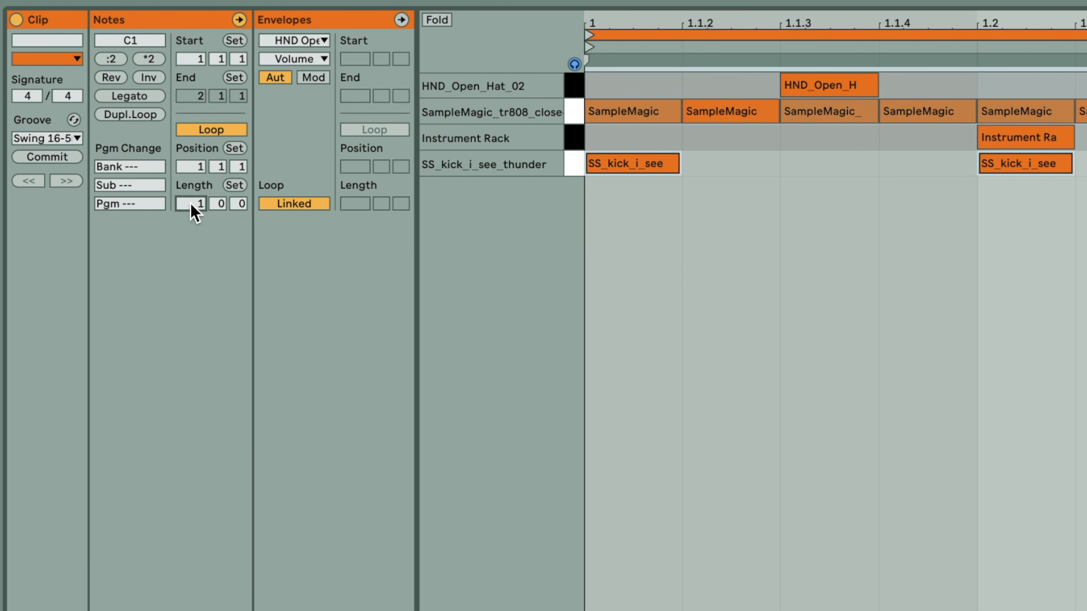
left_click(135, 115)
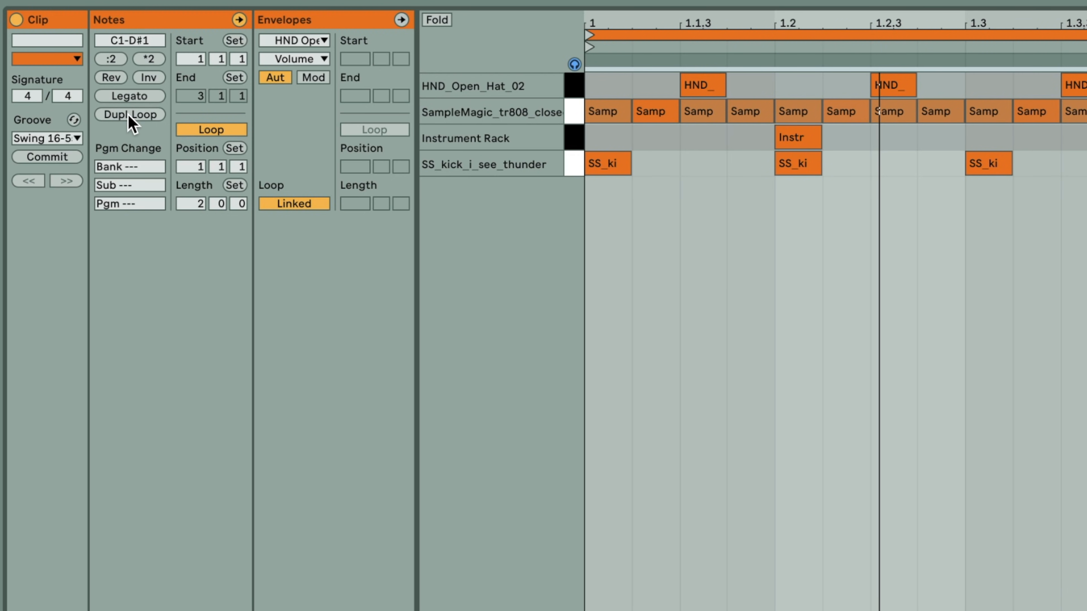
left_click(130, 115)
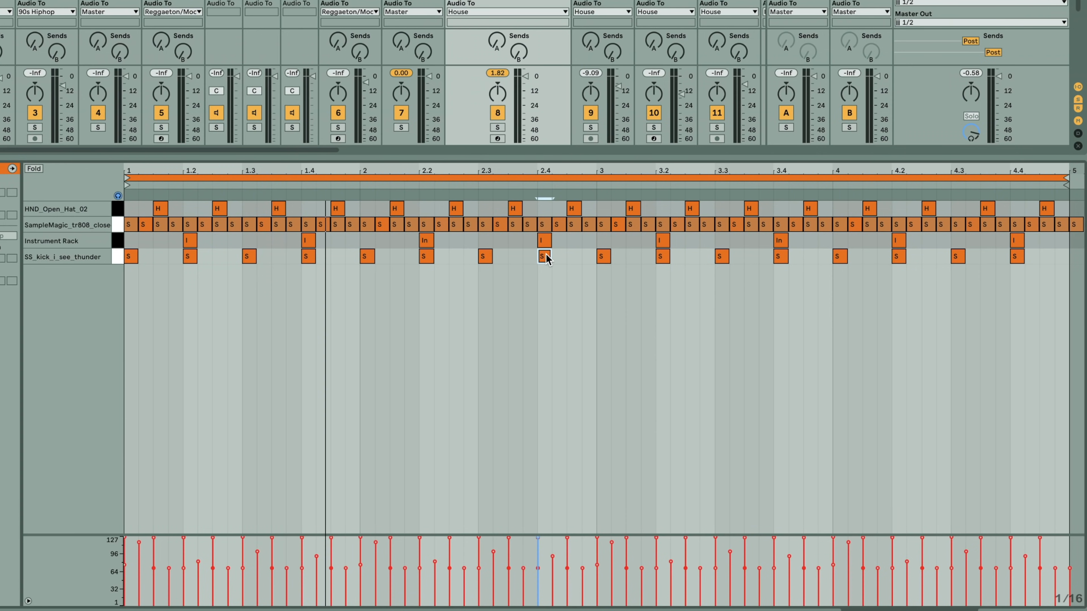
Step: Add extra SS_kick_i_see_thunder hits at 2.4.3 and 4.4.3 as variations in the four-bar loop
double_click(574, 257)
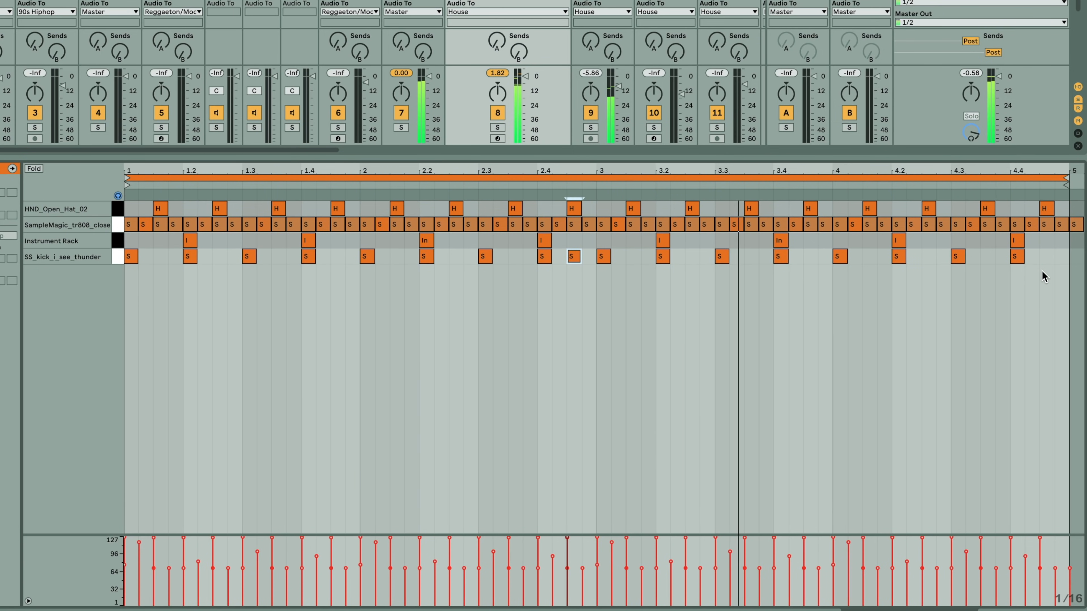
double_click(1045, 257)
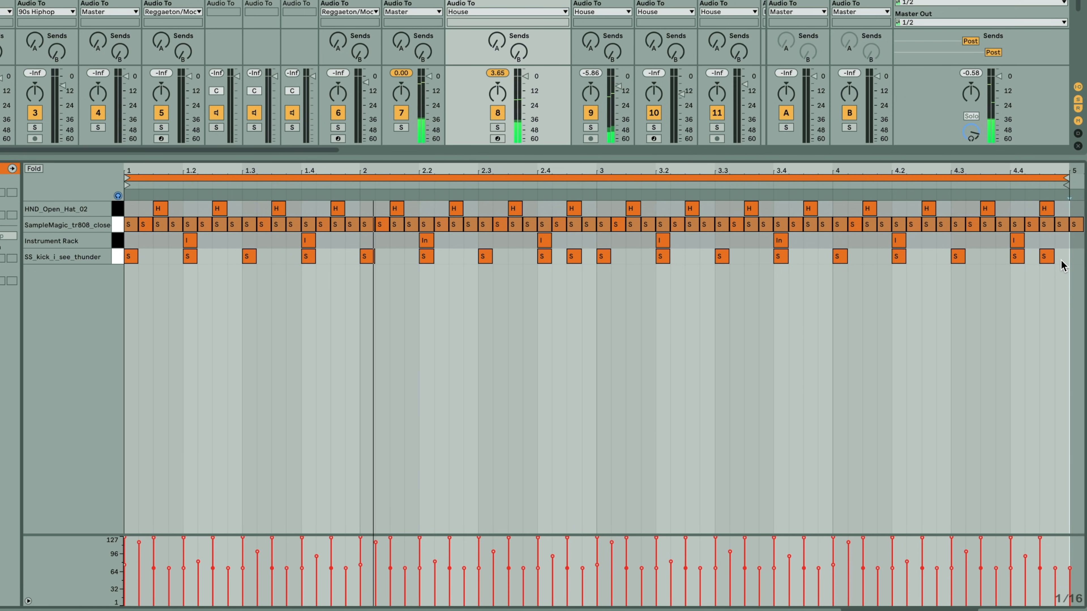
left_click_drag(1062, 266, 839, 261)
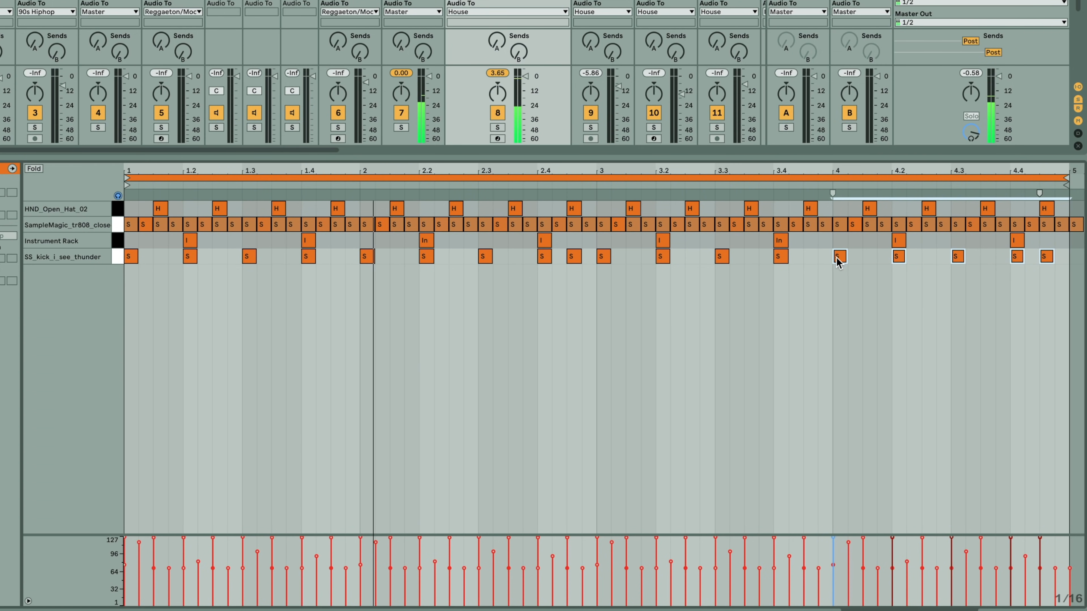
left_click(550, 367)
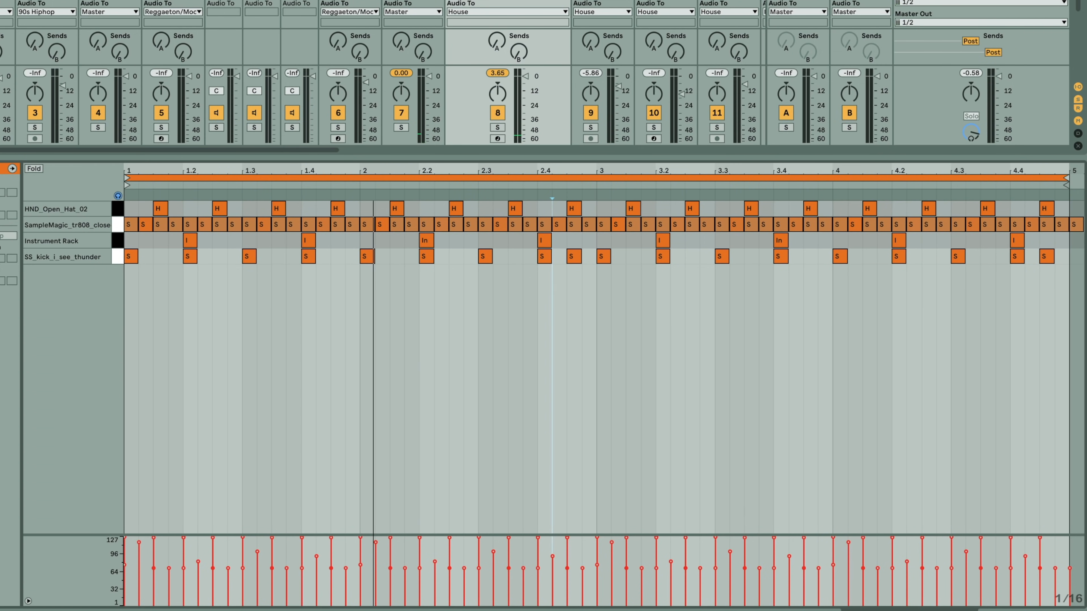
Step: Duplicate the four-bar House loop to eight bars and delete the SS_kick_i_see_thunder hits in bar 8
key("ctrl+d")
left_click(1061, 276)
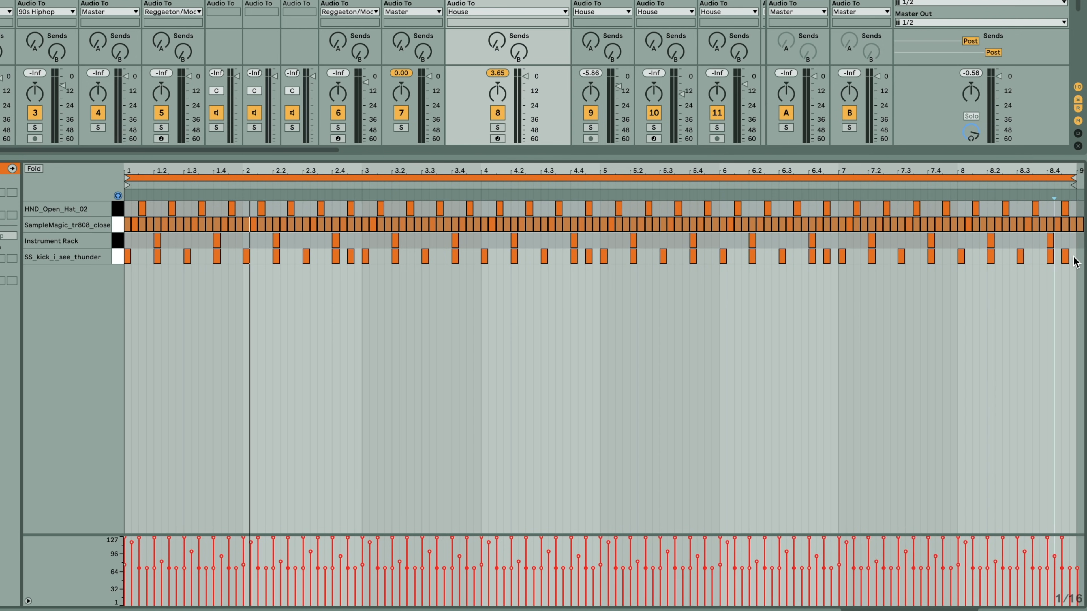
left_click_drag(1074, 259, 957, 262)
key("Delete")
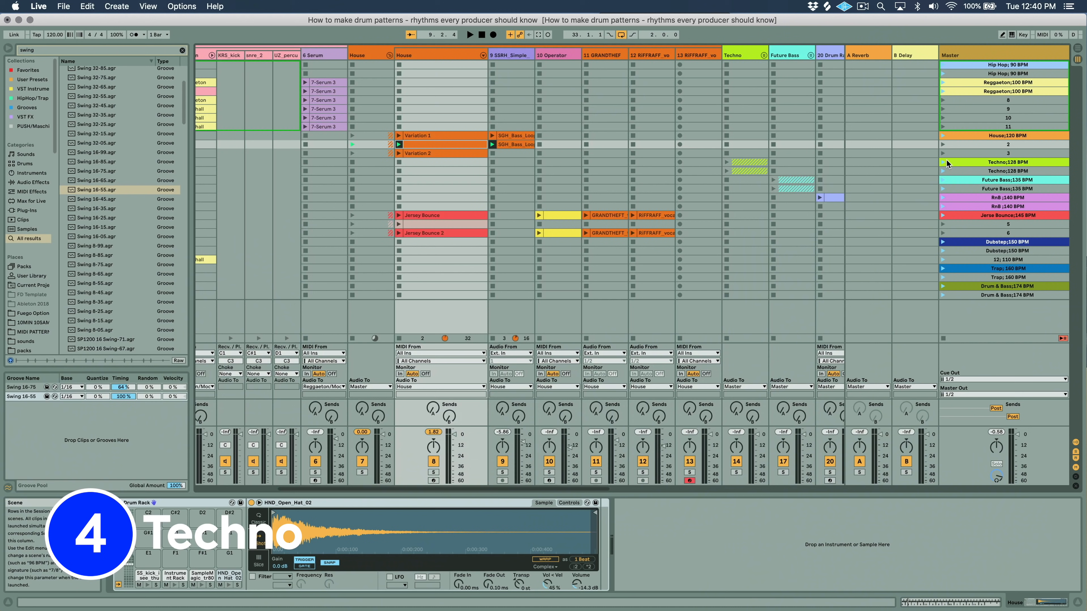
Step: Launch the Techno scene and audition the drum sounds in the empty one-bar Techno clip
left_click(942, 162)
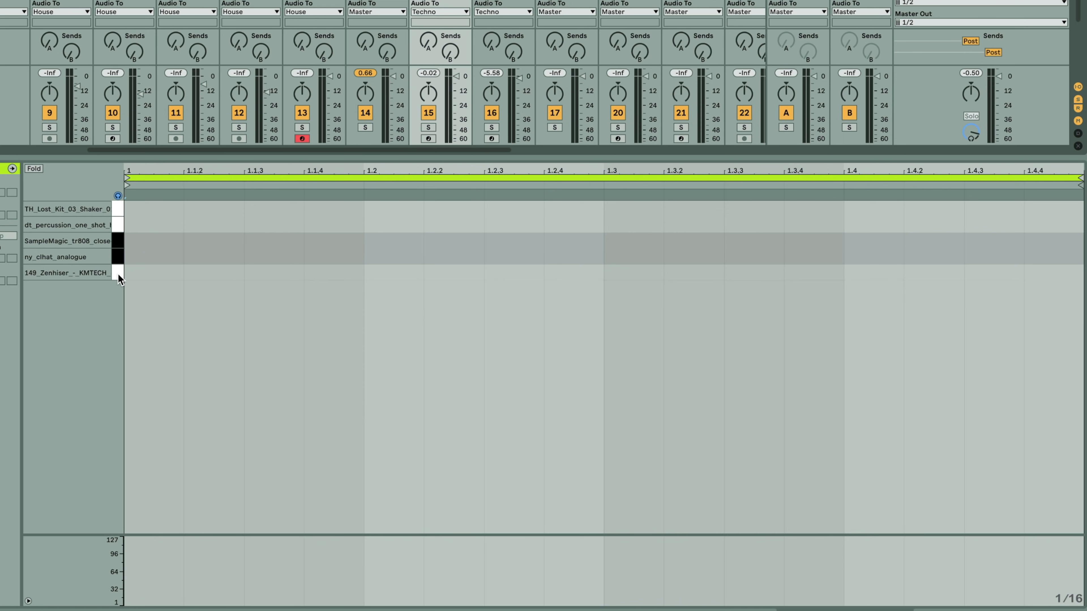
left_click(118, 274)
left_click(116, 257)
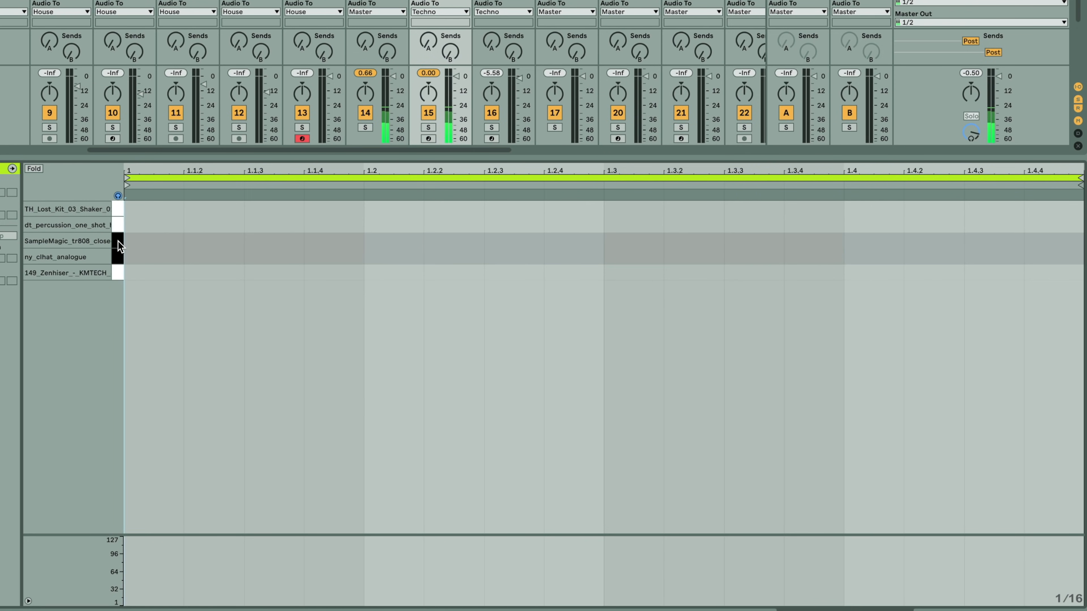
left_click(118, 241)
left_click_drag(120, 211, 118, 238)
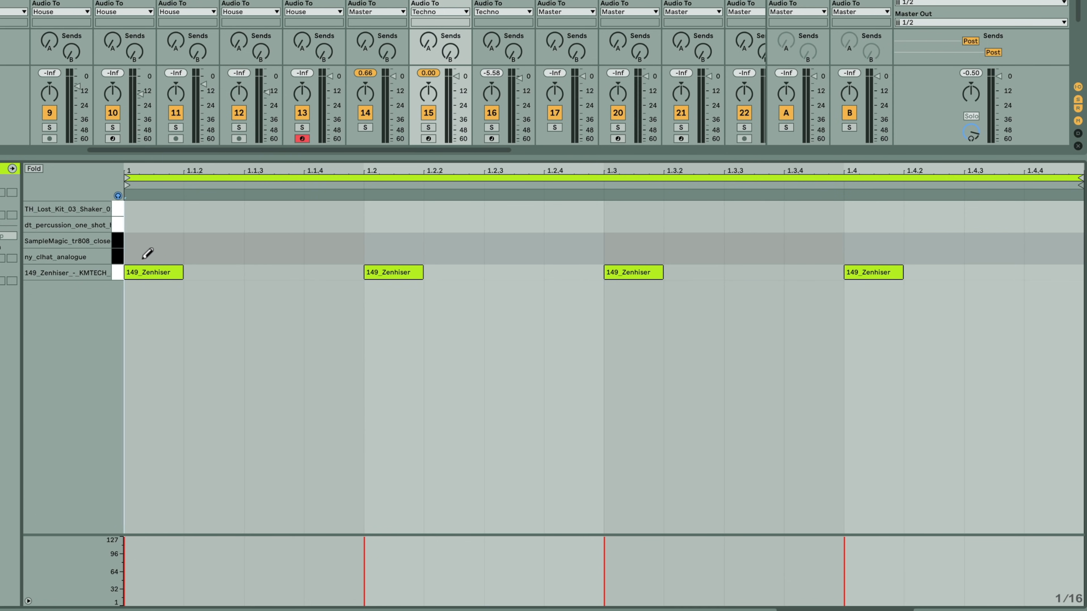
Step: Fill the ny_clhat_analogue row with sixteenth notes across the Techno bar and lower all their velocities to 41
mouse_move(140, 252)
left_mouse_down()
mouse_move(682, 291)
mouse_move(1067, 271)
left_mouse_up()
key("space")
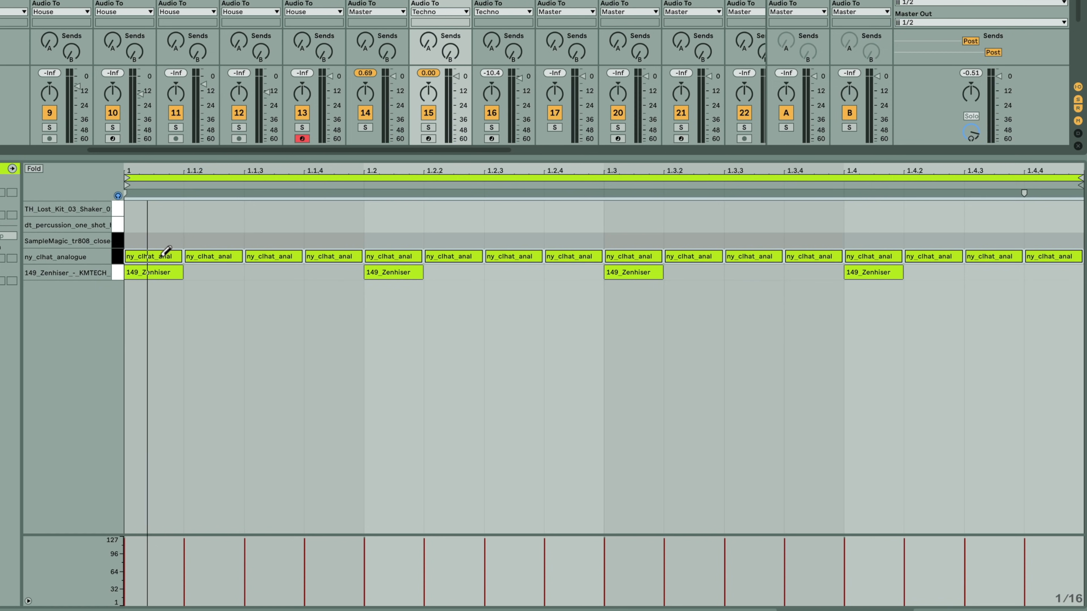
left_click_drag(160, 255, 161, 276)
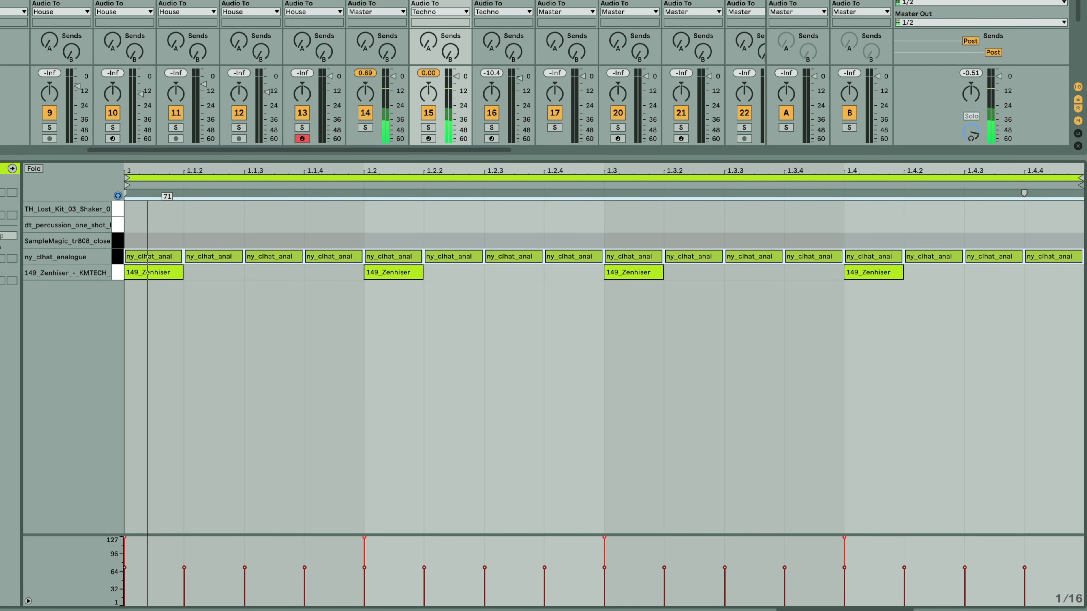
left_click(218, 229)
Step: Give the first beat's ny_clhat_analogue notes rising velocities up to about 118 and duplicate that beat across the bar
left_click(221, 256)
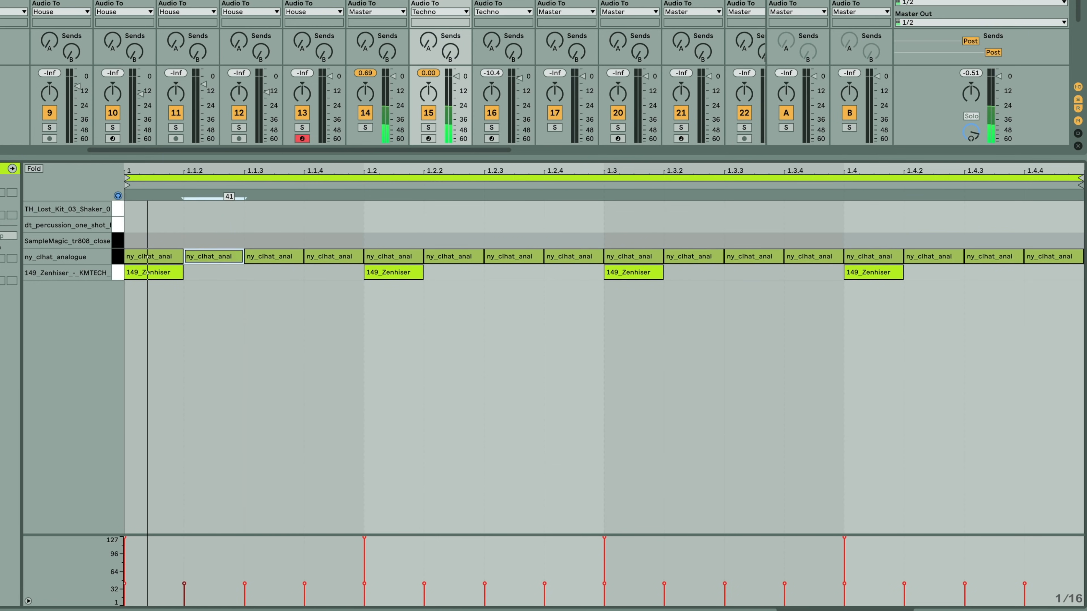
left_click_drag(271, 259, 123, 265)
key("ctrl+d")
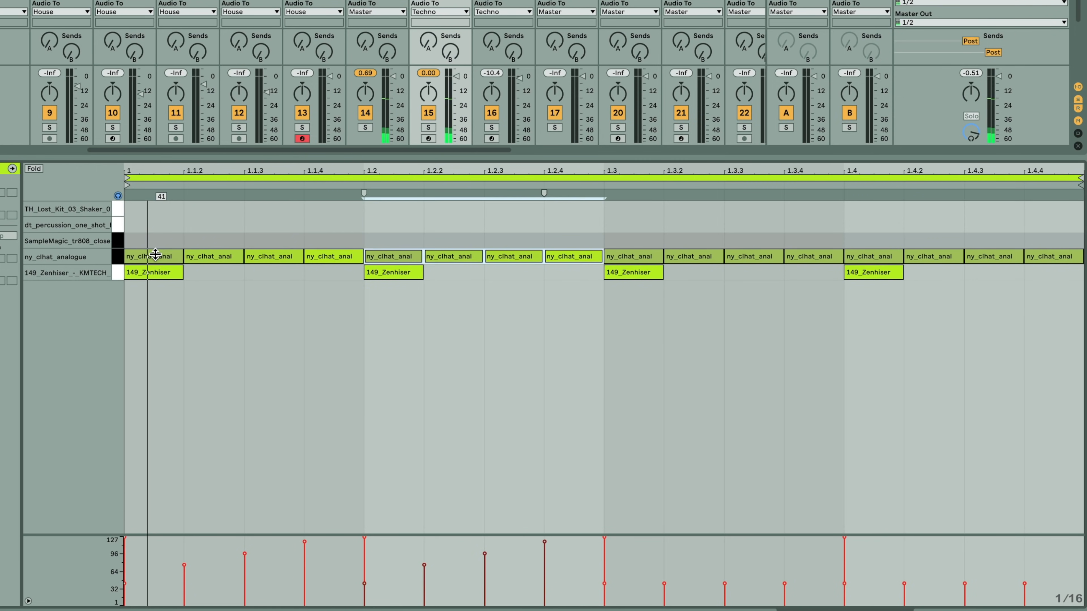
key("ctrl+d")
key("ctrl+d")
key("space")
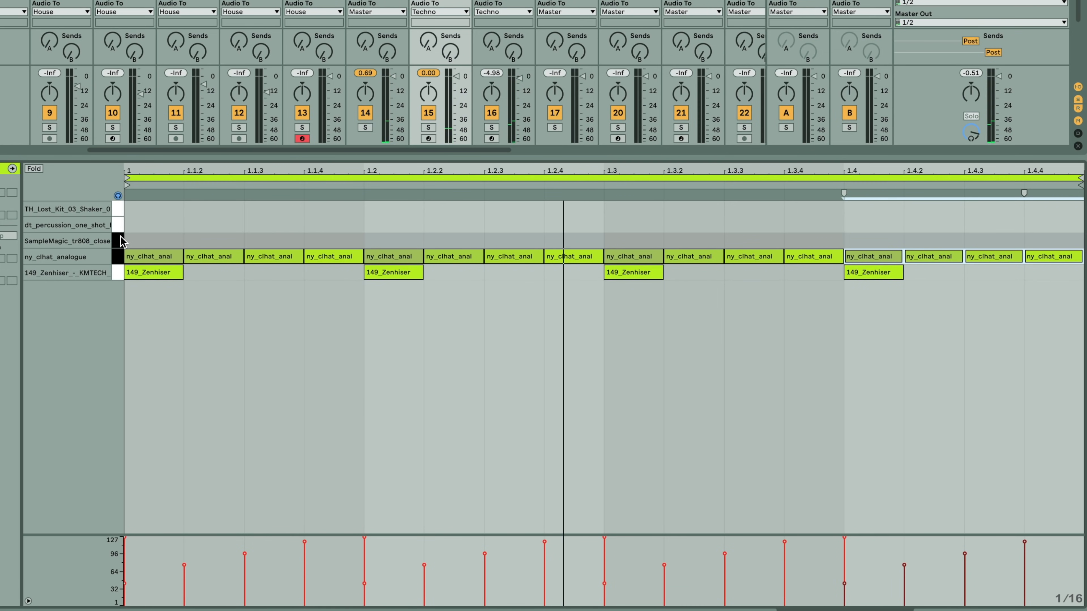
Step: Add a SampleMagic_tr808 closed hat at 1.1.3 and duplicate it to the same offbeat of the other three beats
left_click(277, 236)
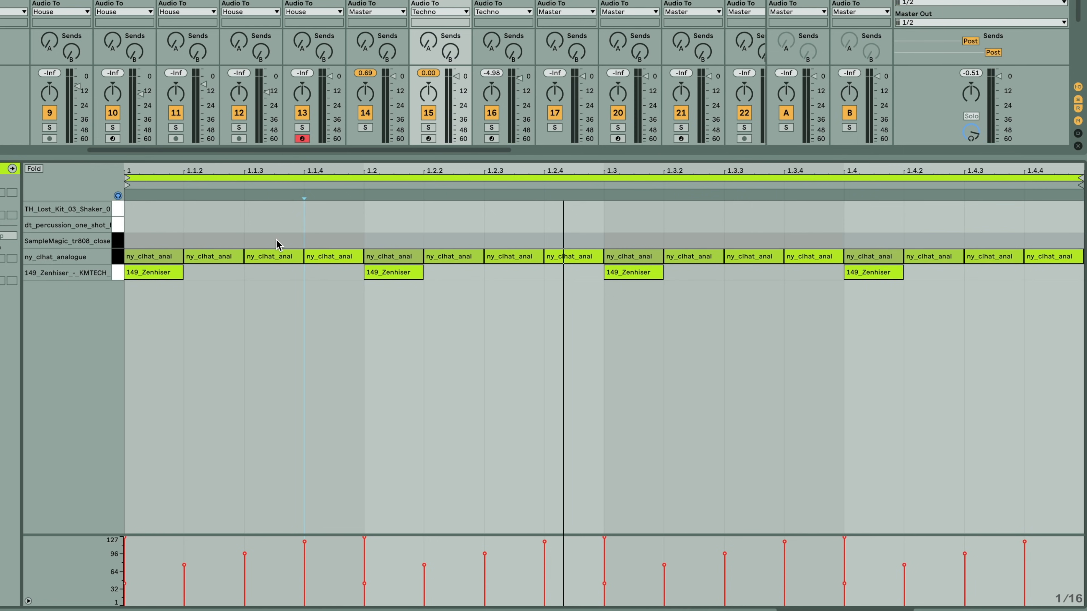
left_click_drag(360, 243, 142, 241)
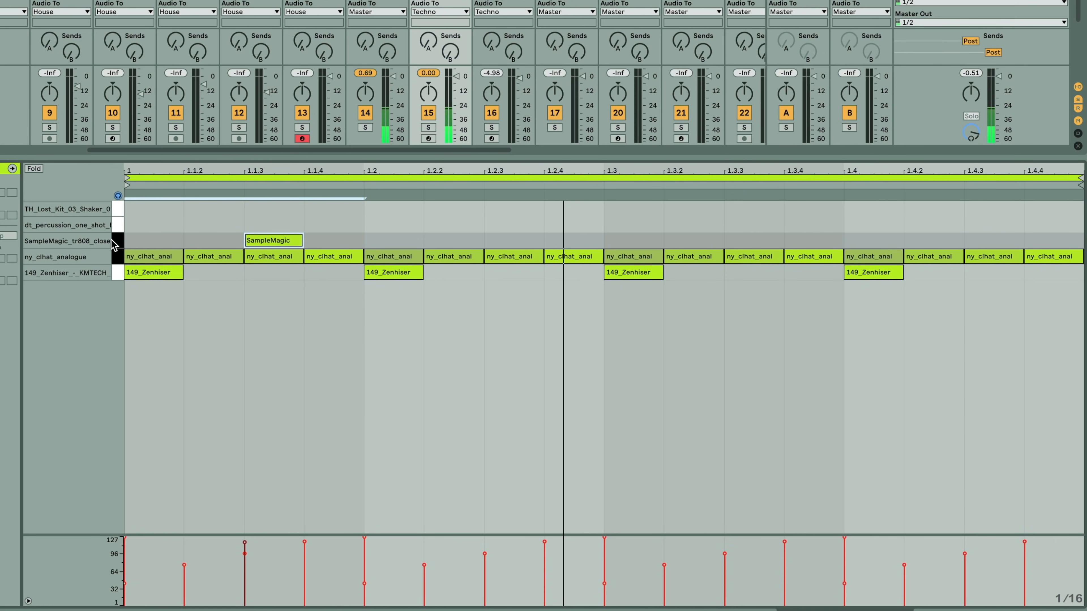
key("super+d")
key("super+d")
key("super+d")
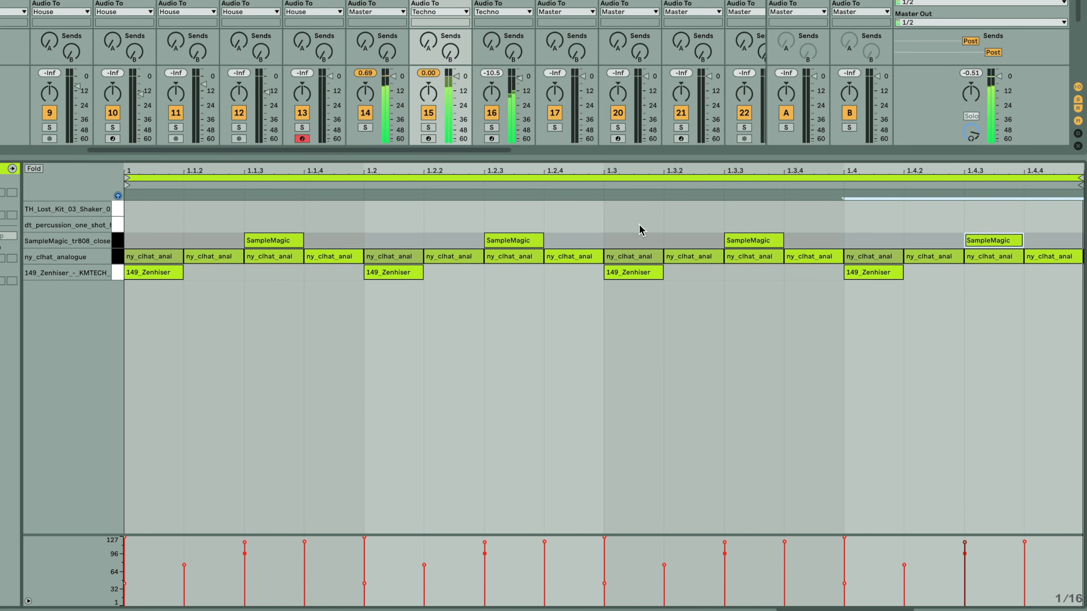
left_click(114, 243)
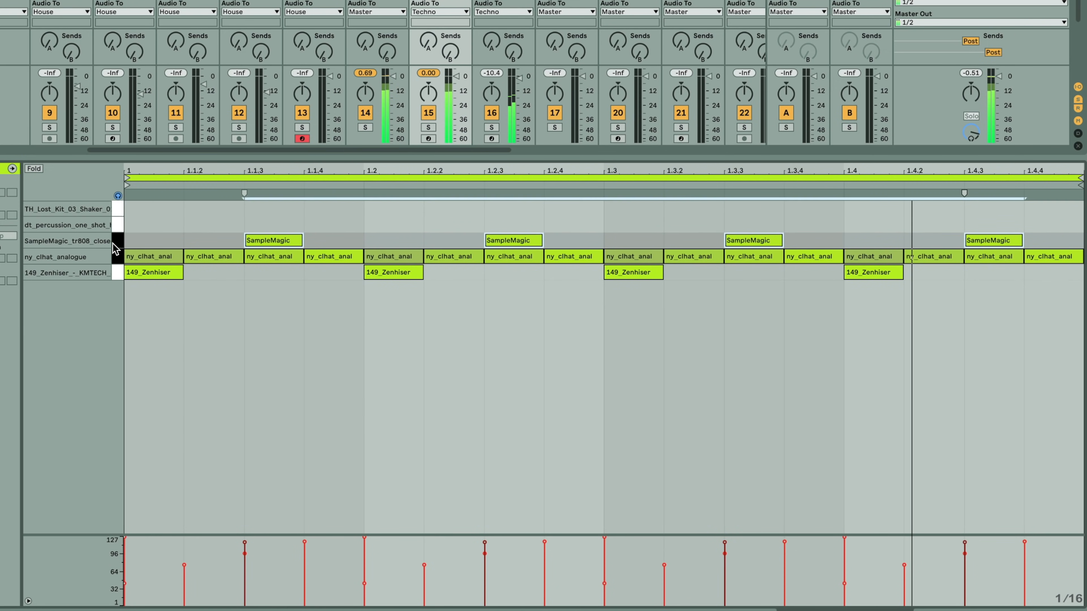
Step: Audition the dt_percussion one-shot and draw it on all four sixteenths of the first beat
left_click(116, 229)
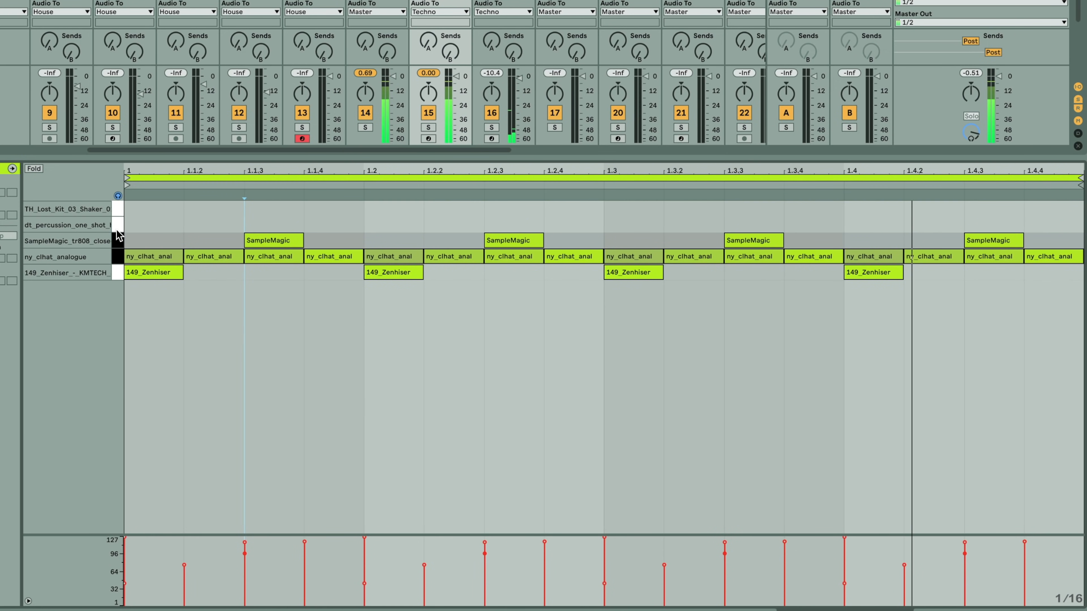
left_click(157, 223)
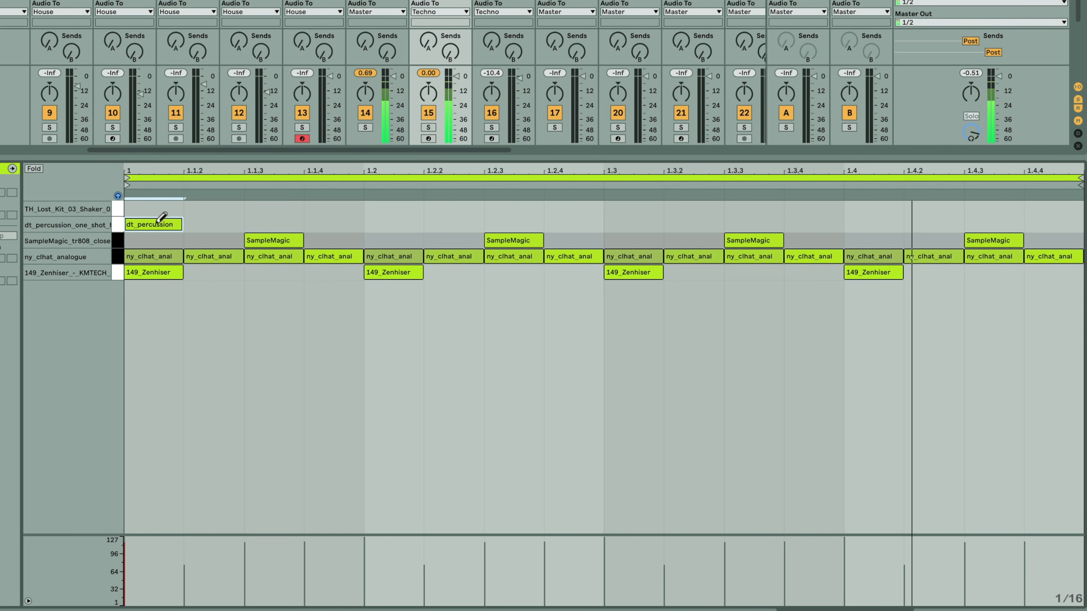
left_click(235, 221)
left_click(290, 222)
left_click(337, 223)
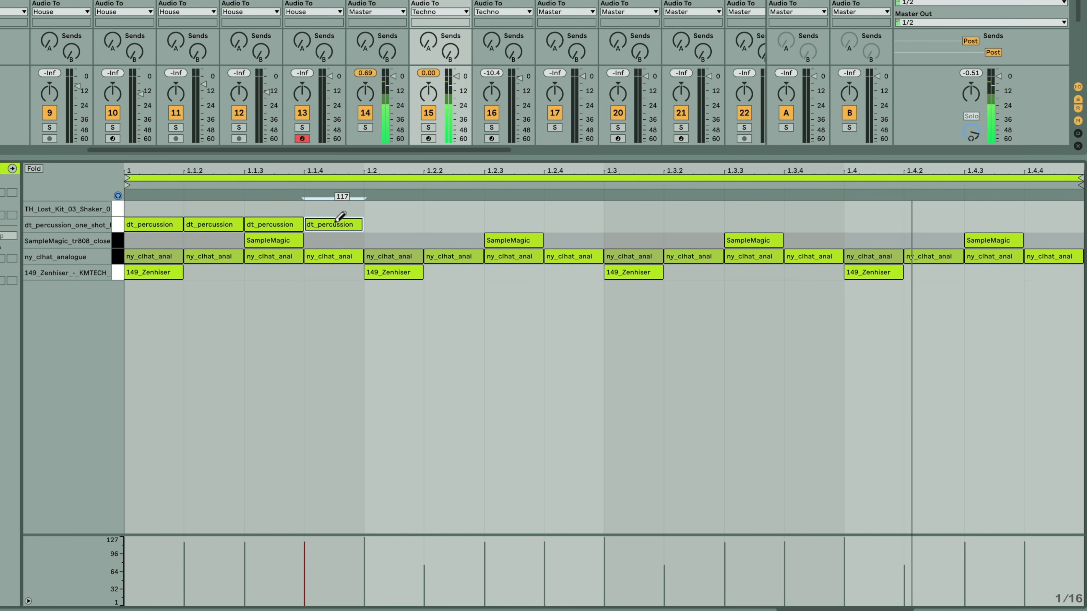
Step: Lower the dt_percussion velocities to 24 at 1.1.3 and about 64 at 1.1.2 and 90 at 1.1.4, and duplicate the beat across the bar
left_click(283, 223)
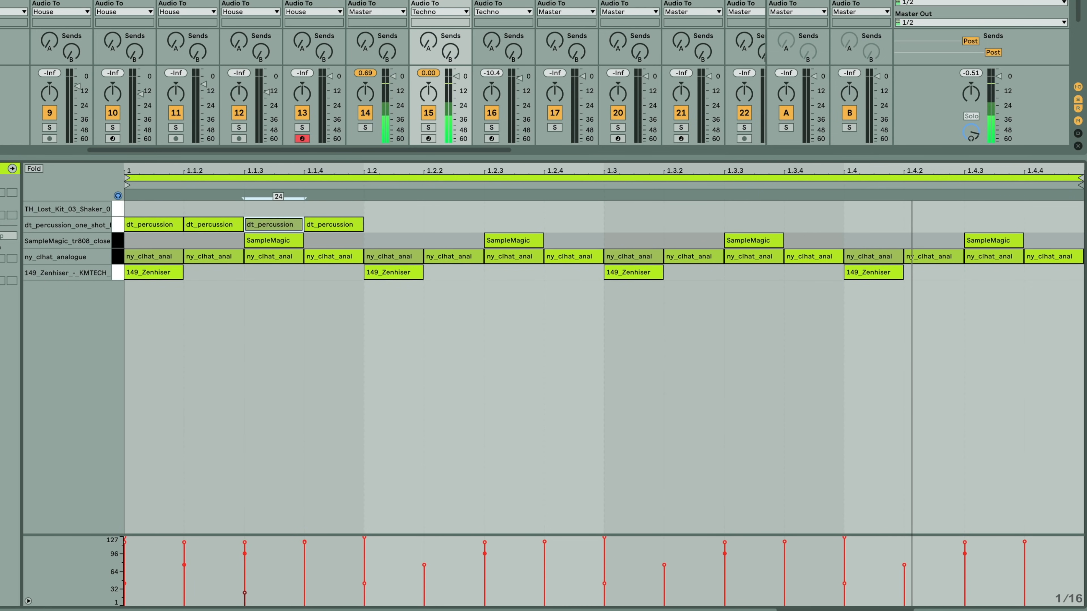
left_click(218, 223)
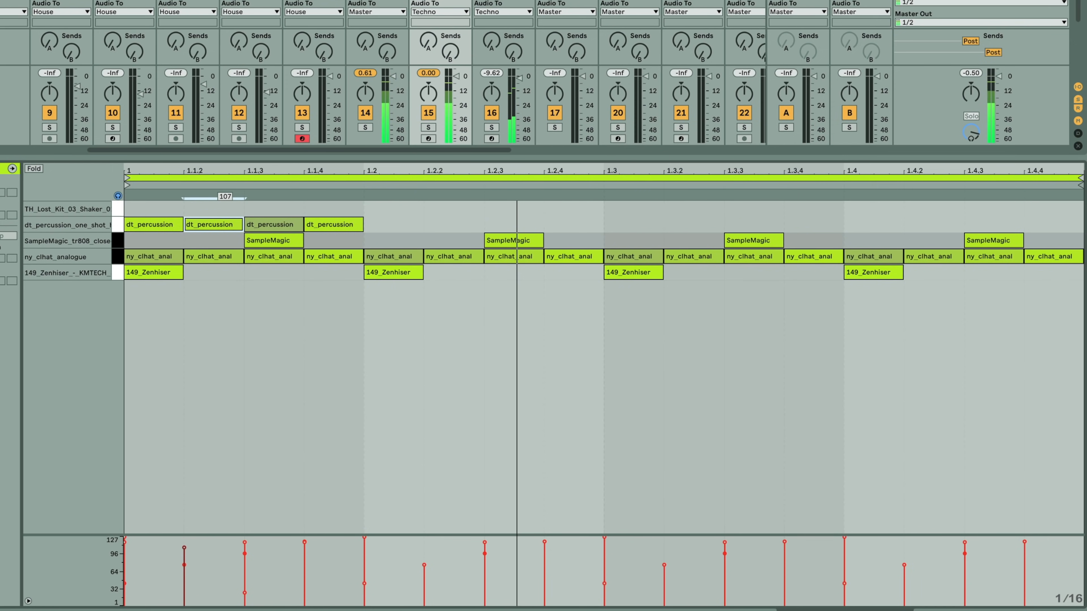
left_click(337, 225)
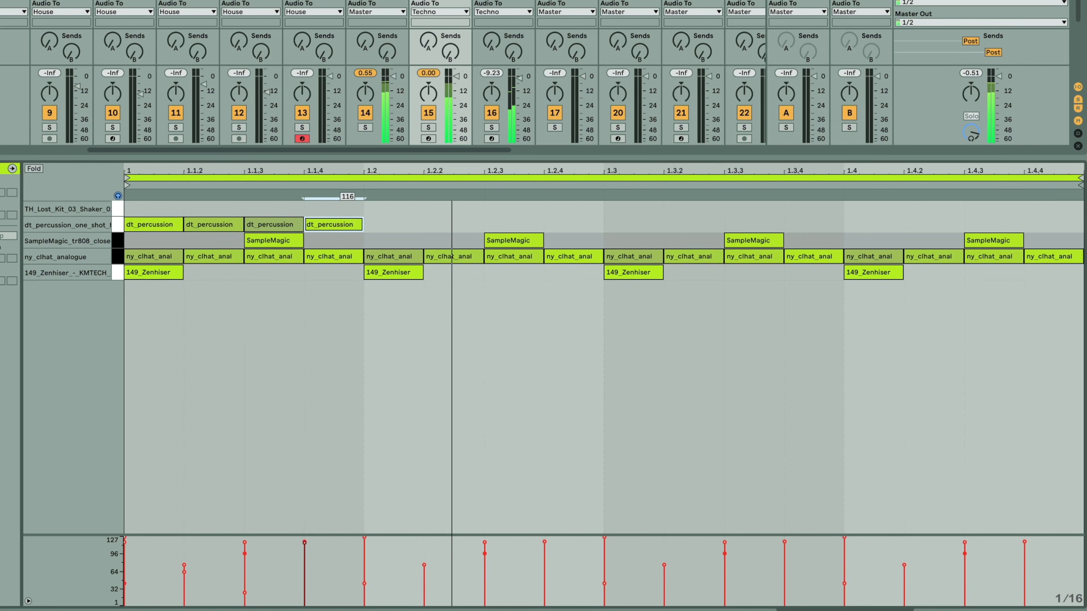
left_click_drag(352, 211, 142, 228)
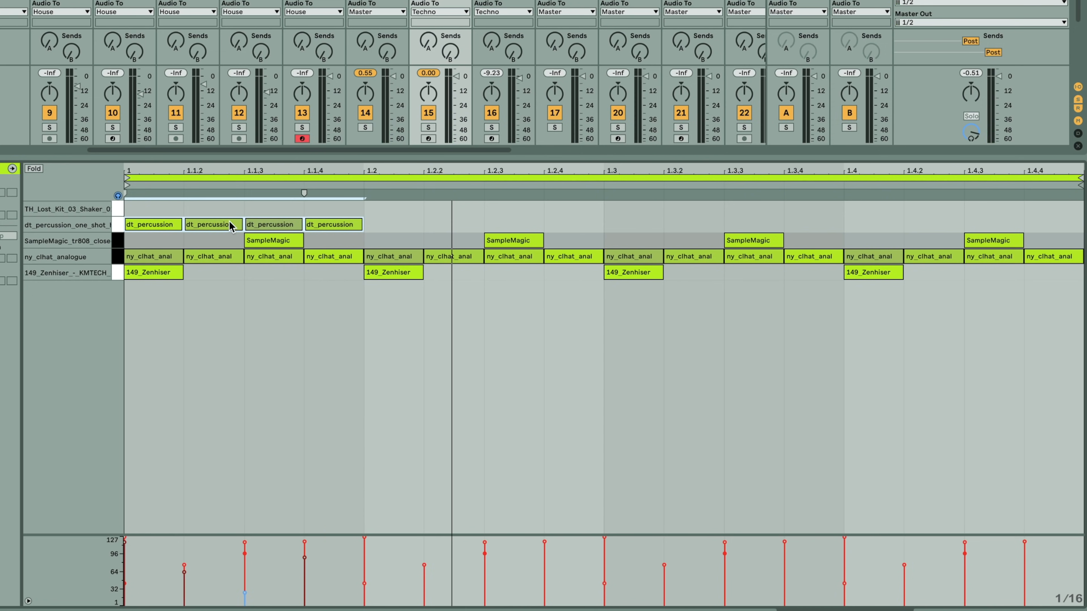
key("ctrl+d")
key("ctrl+d")
key("ctrl+d")
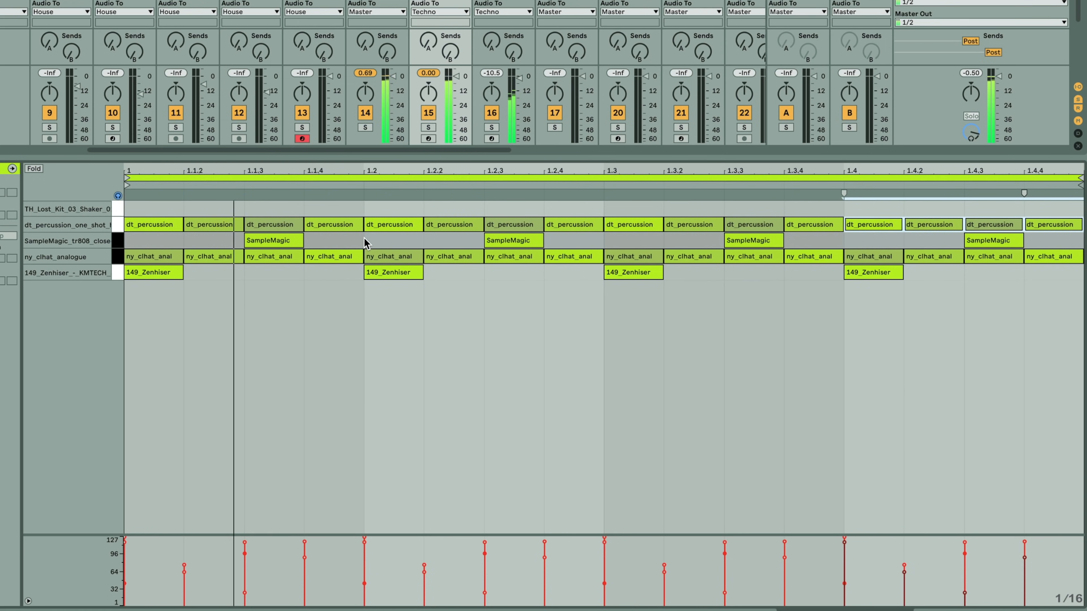
Step: Lower the first dt_percussion note's velocity to 27 and duplicate the first beat over the other three beats
left_click(151, 227)
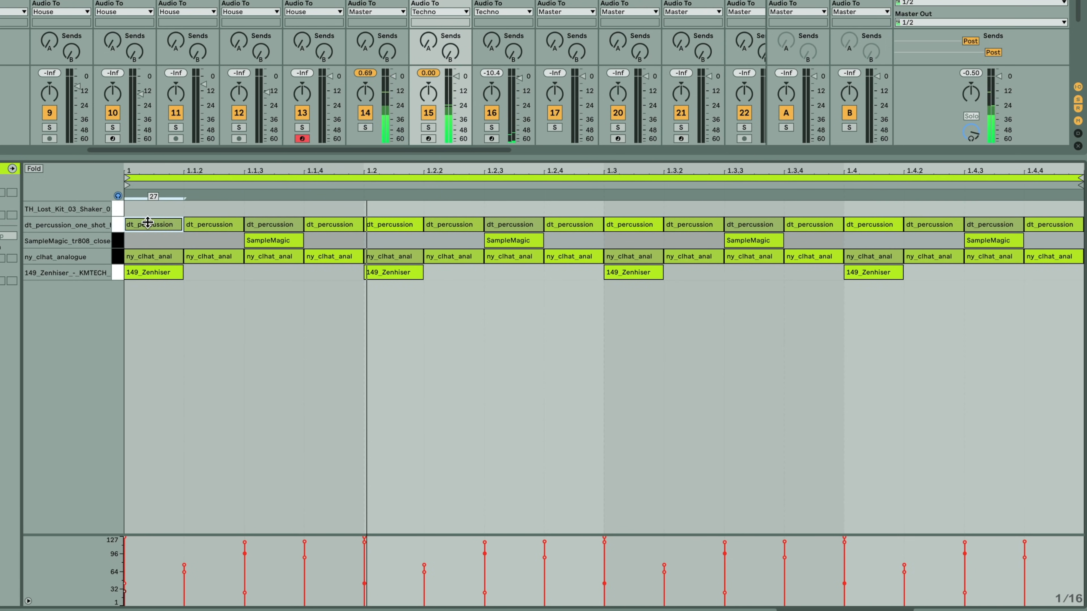
left_click_drag(335, 219, 162, 225)
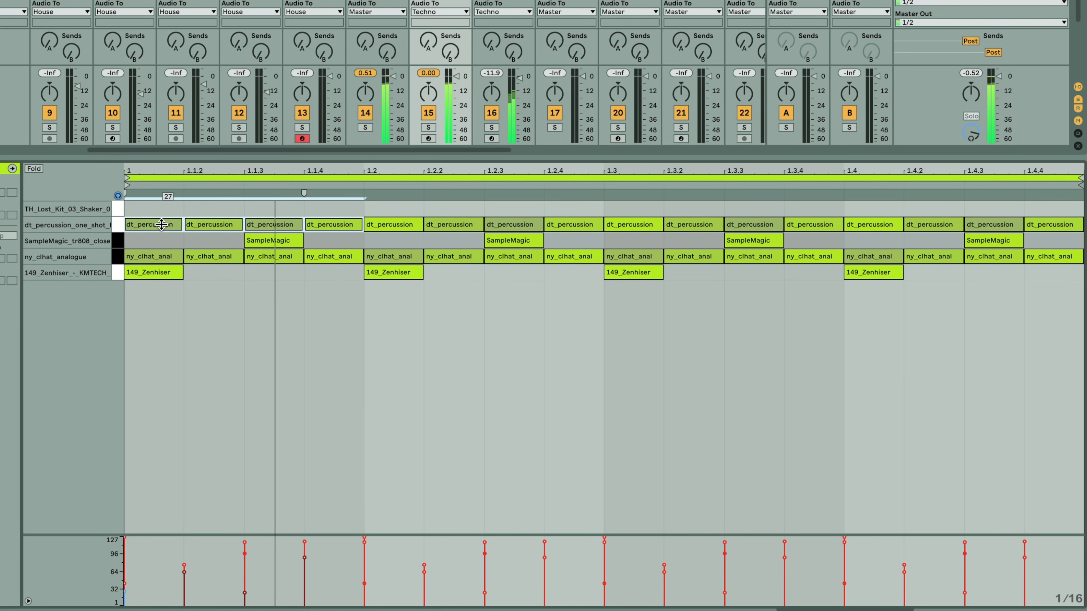
key("ctrl+d")
key("ctrl+d")
key("ctrl+d")
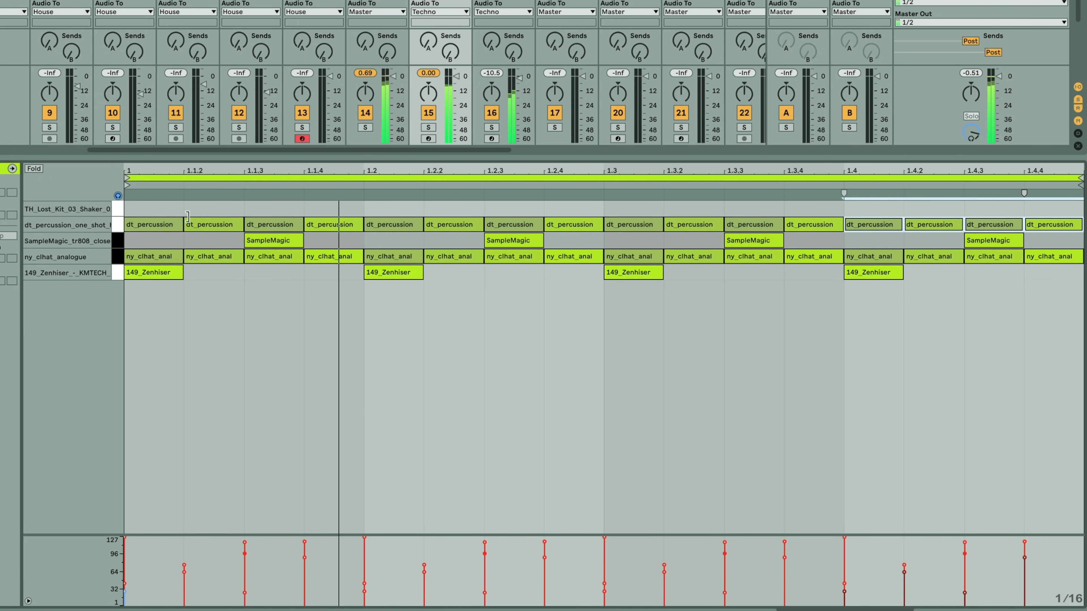
Step: Lower the dt_percussion note at 1.1.3 to nearly minimum velocity and copy the first beat's percussion over the rest of the bar
left_click_drag(270, 225, 269, 242)
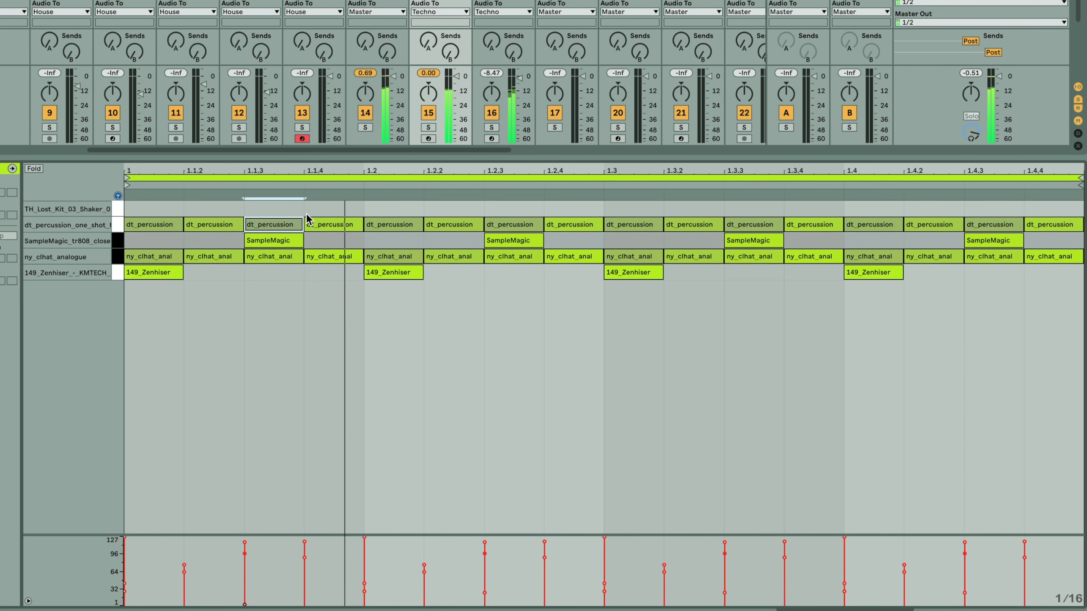
left_click_drag(337, 204, 147, 227)
key("ctrl+d")
key("ctrl+d")
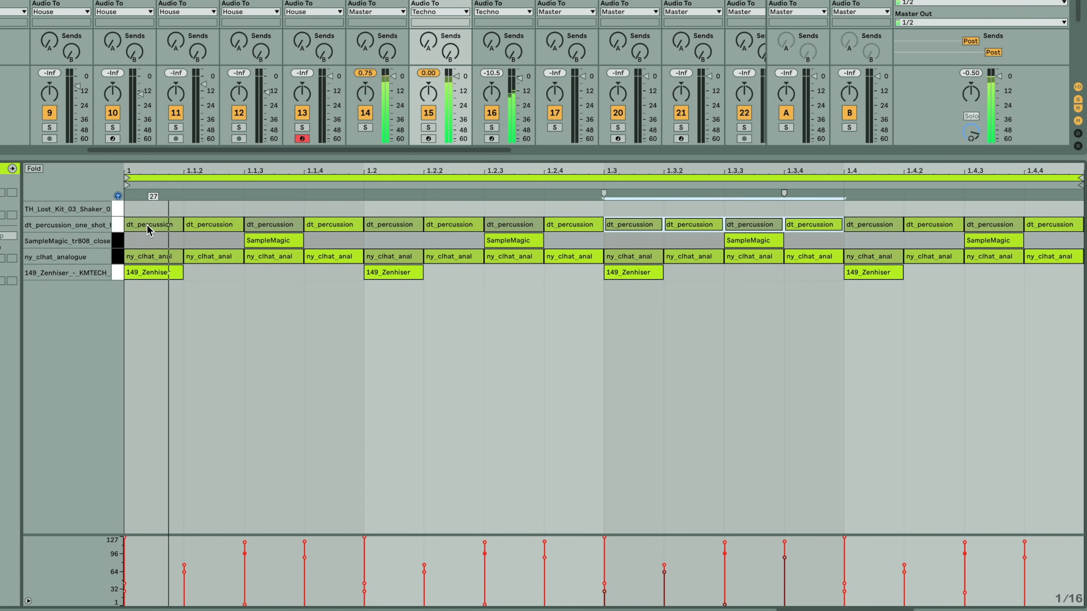
key("ctrl+d")
Step: Add a TH_Lost_Kit_03_Shaker note at 1.1.4 and play the Techno clip
left_click(321, 208)
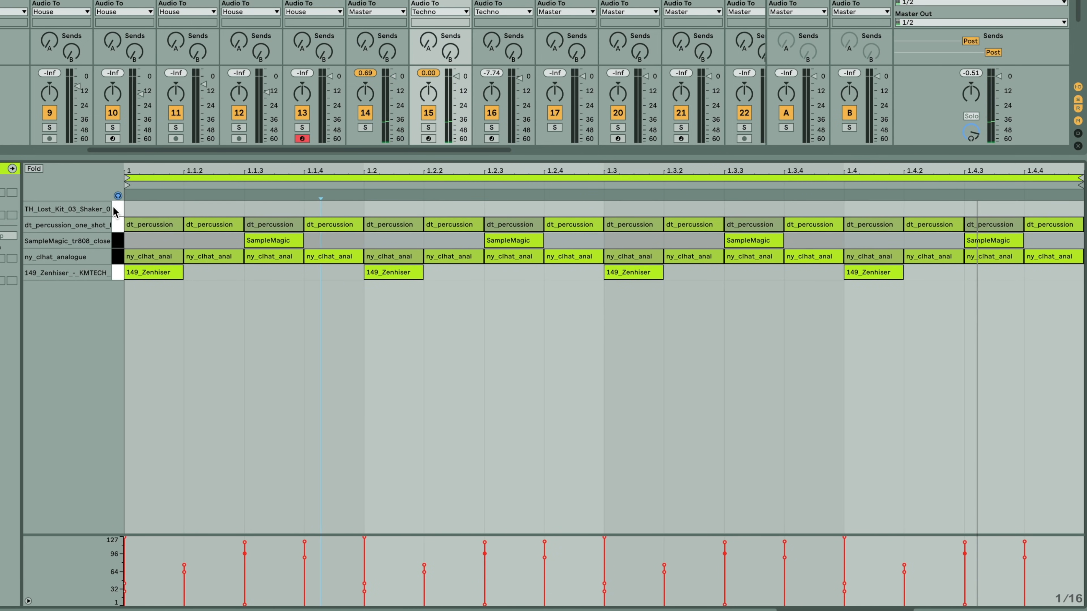
double_click(321, 208)
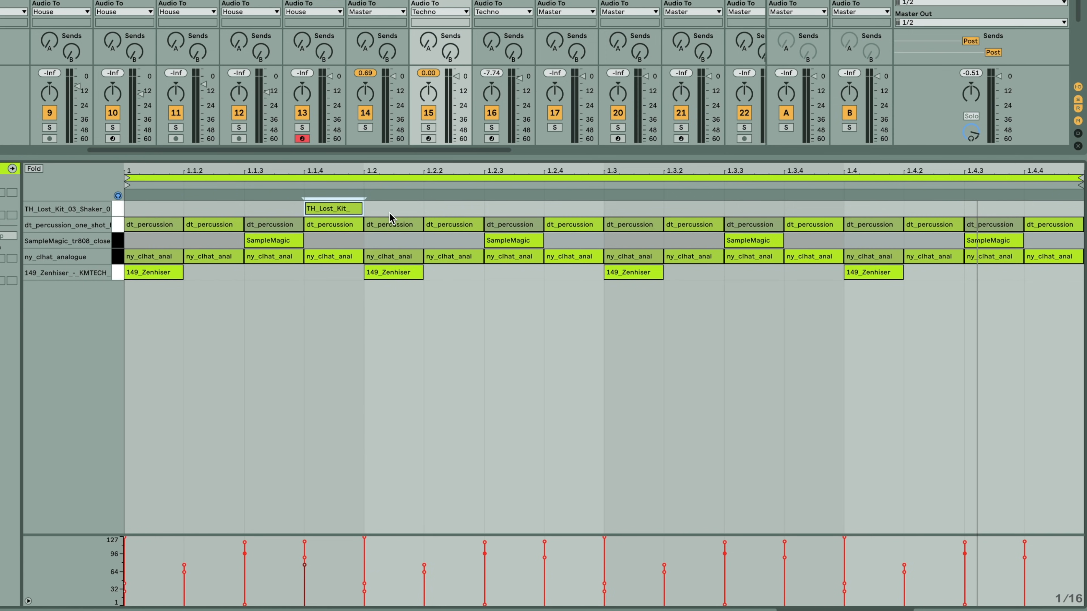
key("space")
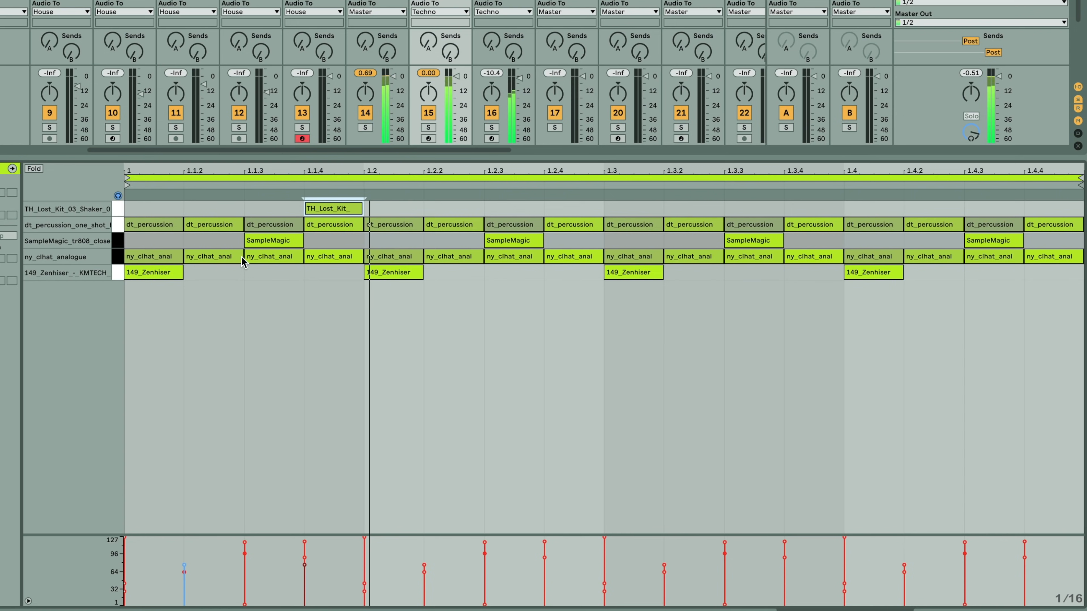
Step: Copy the 149_Zenhiser kick from 1.2 to 1.2.3 as a variation and play the clip
left_click(421, 274)
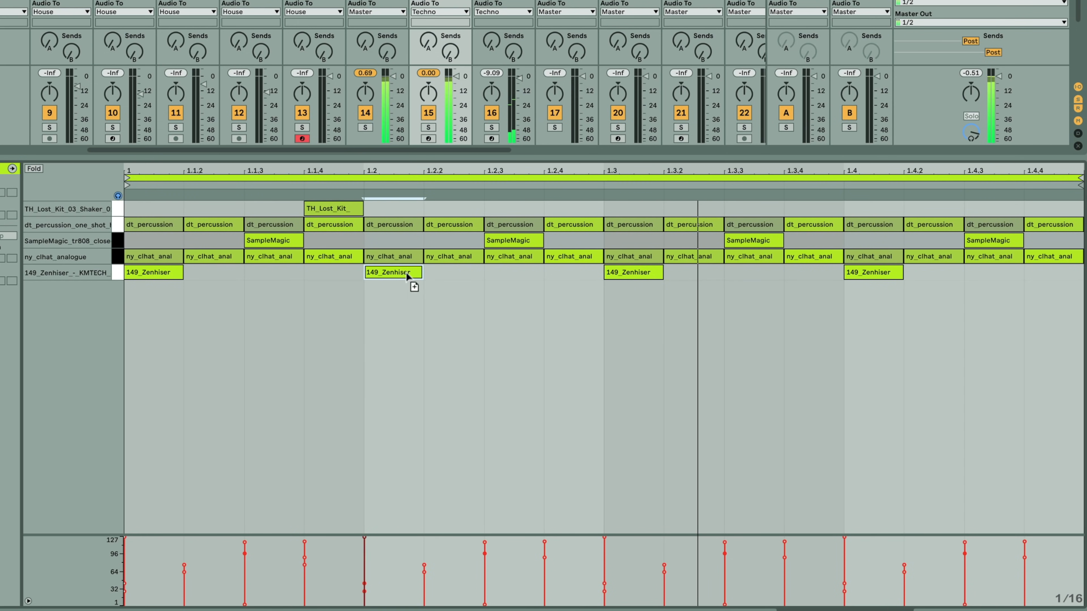
left_click_drag(407, 277, 516, 281)
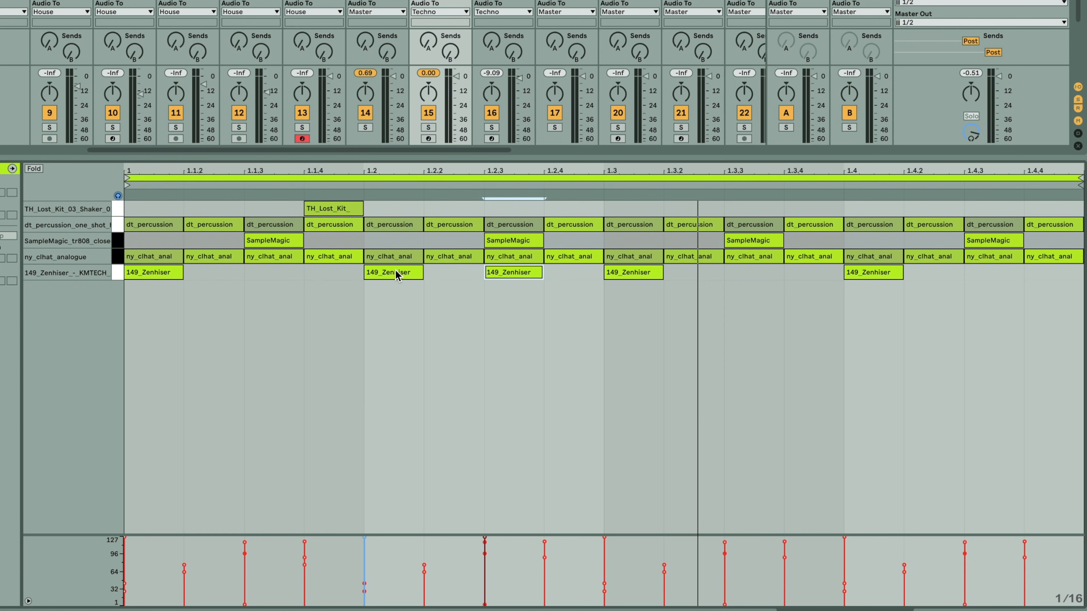
key("space")
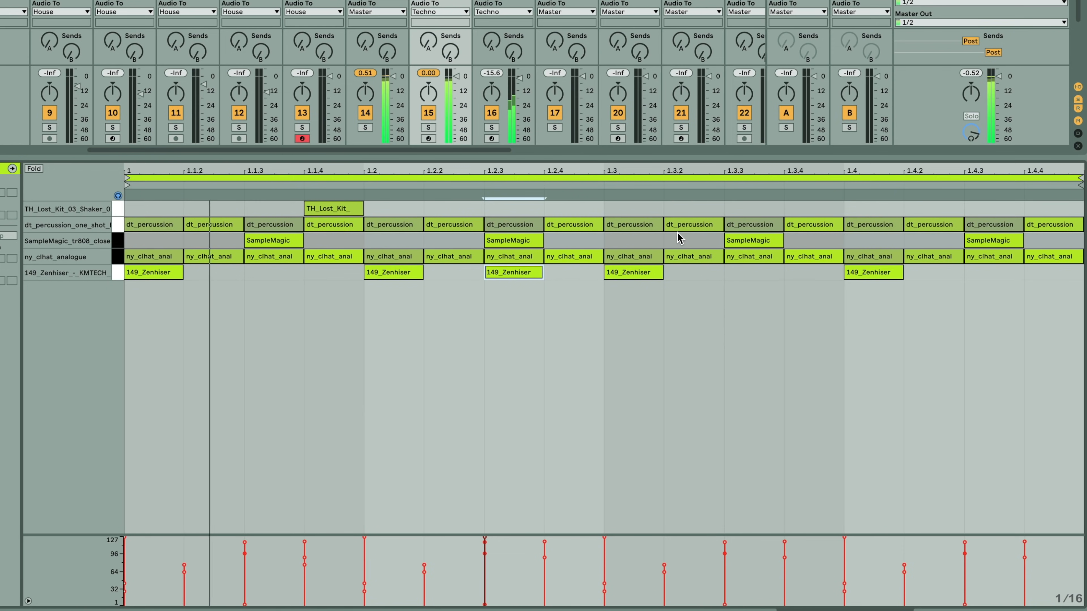
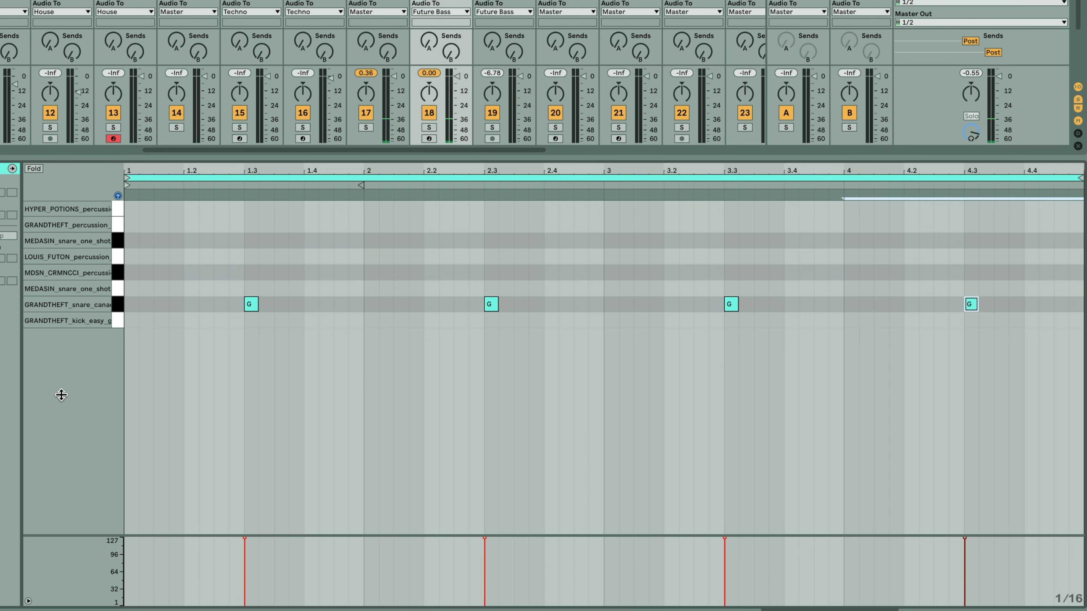
Step: Add GRANDTHEFT_kick notes at 1.1, 1.4 and 2.2 in the Future Bass clip and play it
key("b")
left_click(133, 320)
left_click(134, 319)
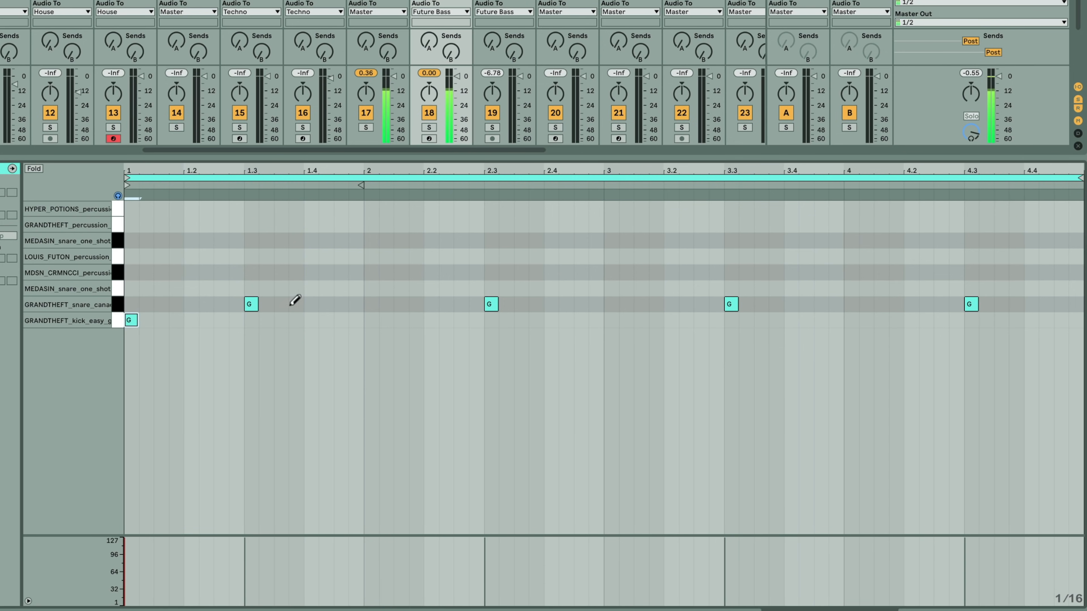
left_click(311, 320)
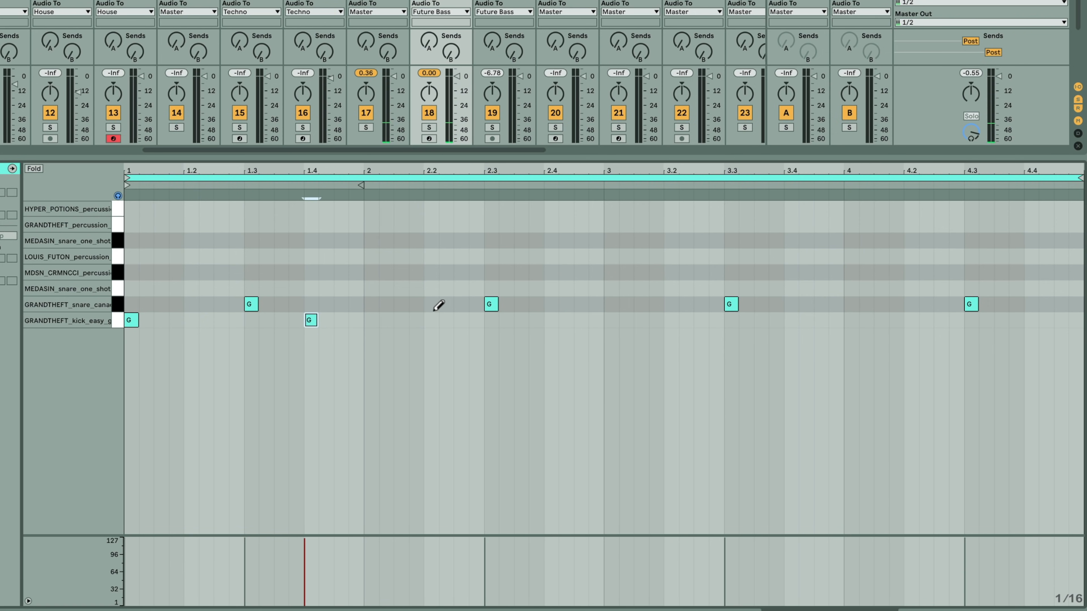
left_click(432, 320)
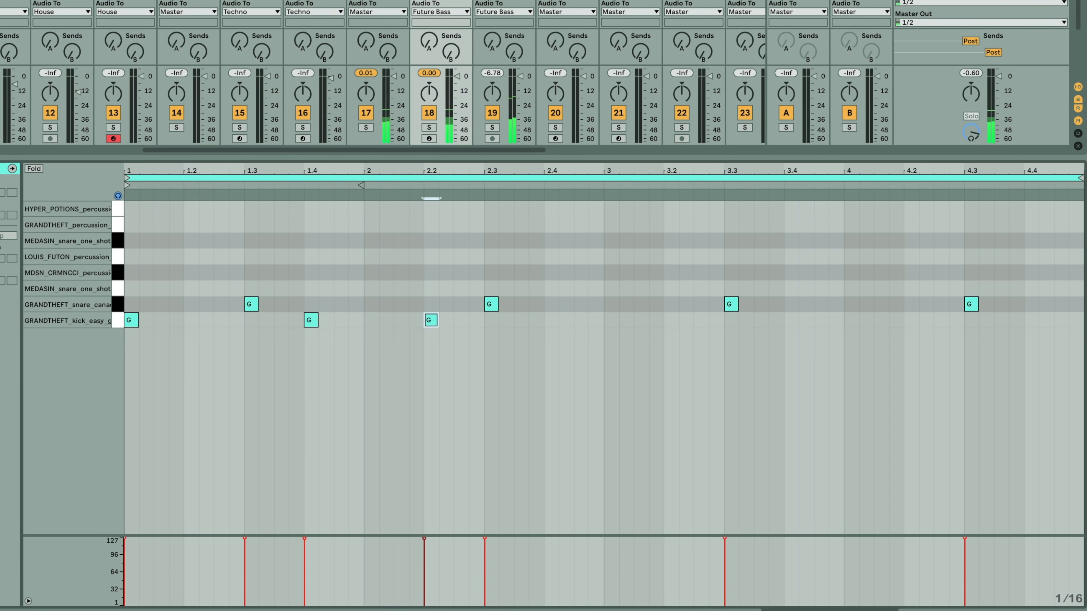
key("space")
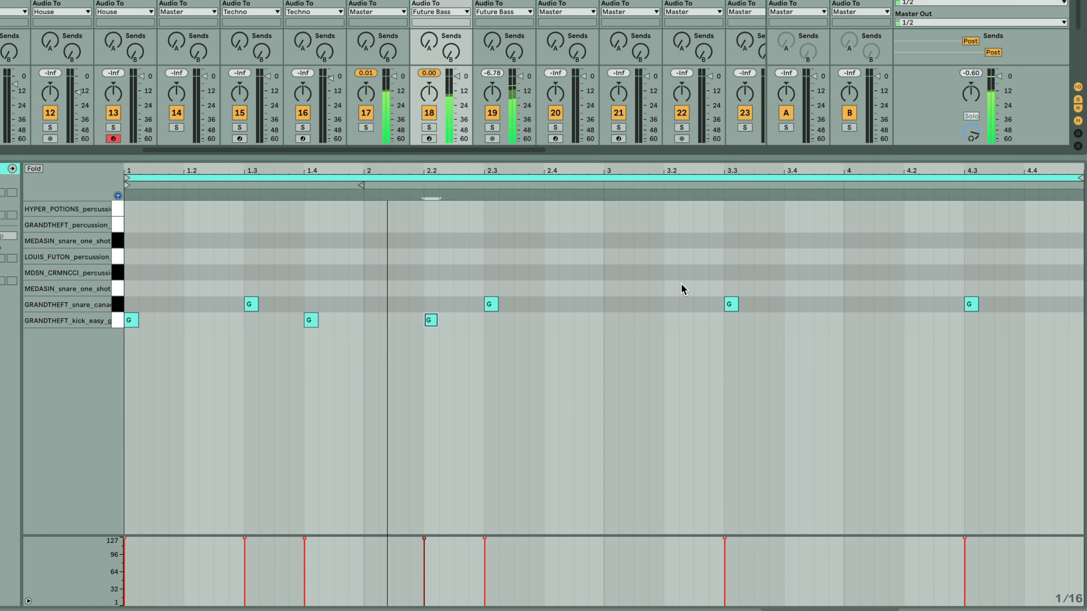
Step: Add GRANDTHEFT_kick notes at 3.1, 3.2.3, 3.4, 4.1.3 and 4.2 to complete the second half of the kick pattern
left_click(612, 320)
left_click(701, 320)
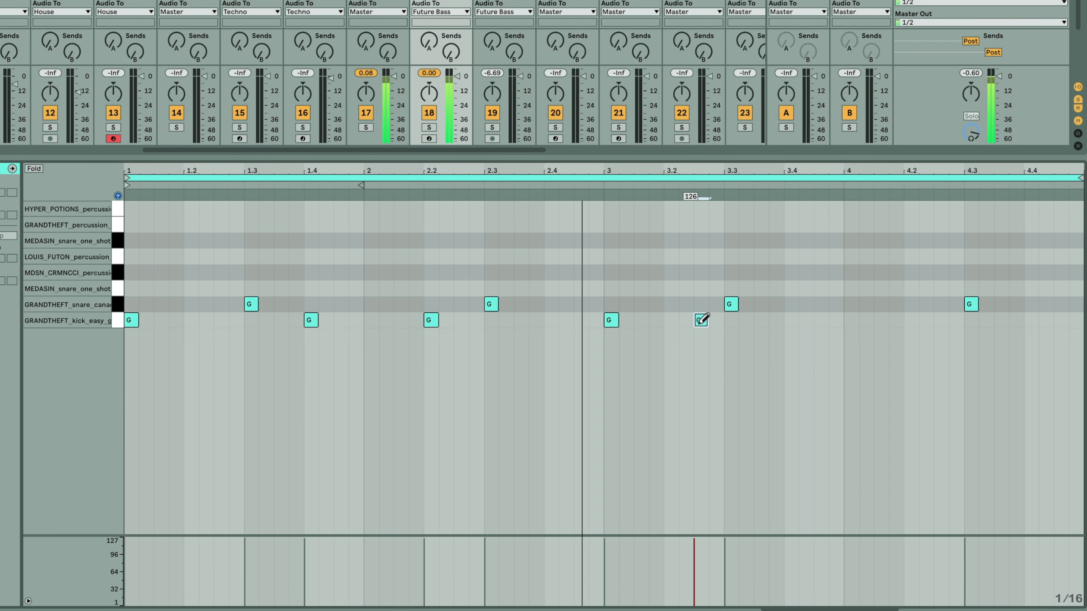
left_click(761, 320)
left_click(791, 320)
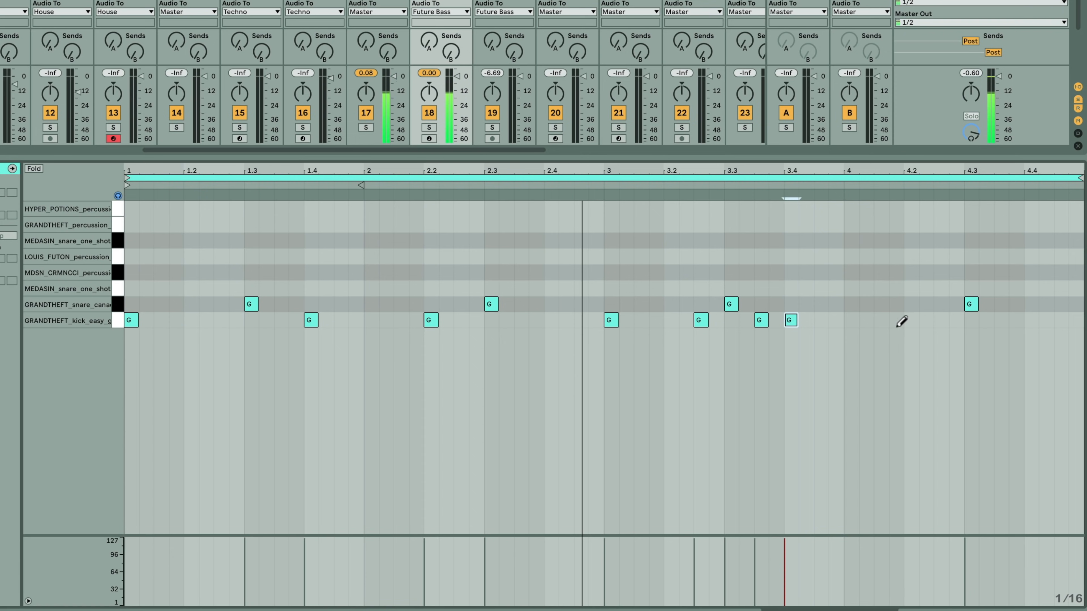
left_click(910, 320)
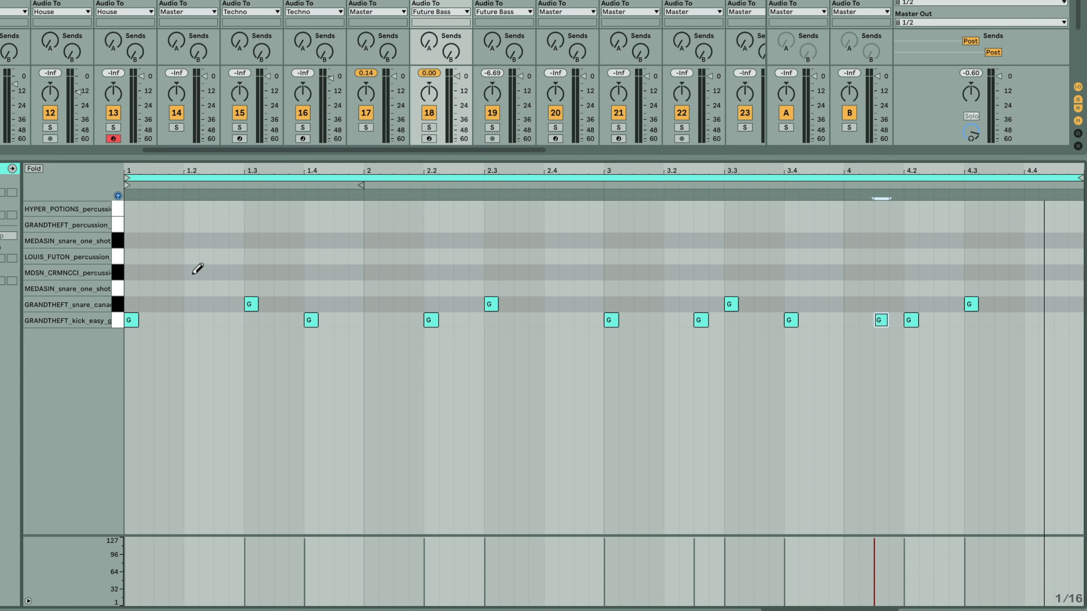
Step: Add a MEDASIN snare note at 1.4.3 in the lower row and softer ones at 2.1.3 and 2.1.4 in the upper MEDASIN row
left_click(342, 291)
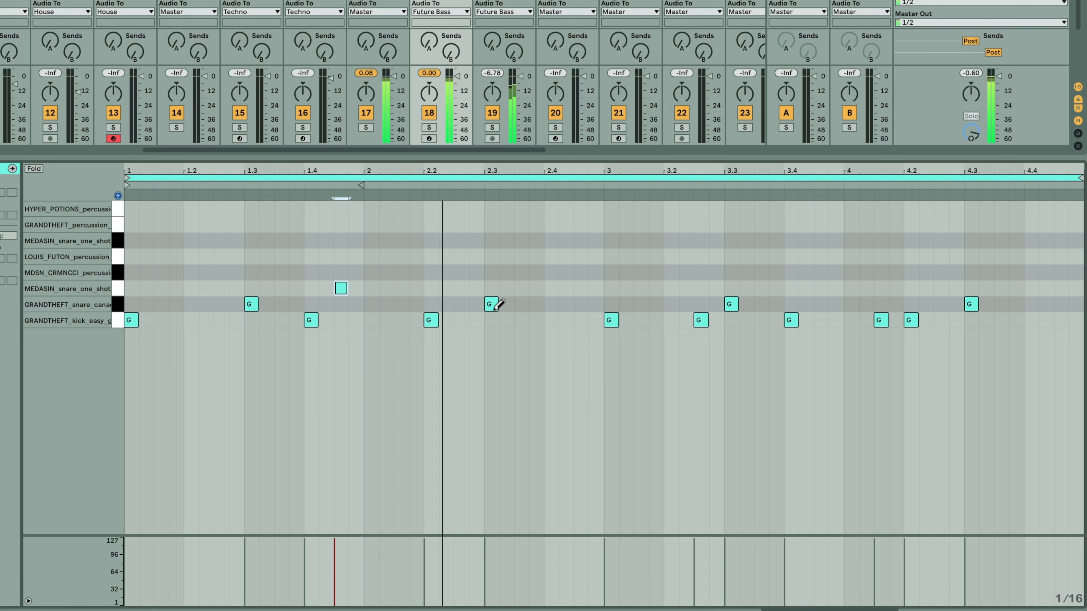
left_click(387, 239)
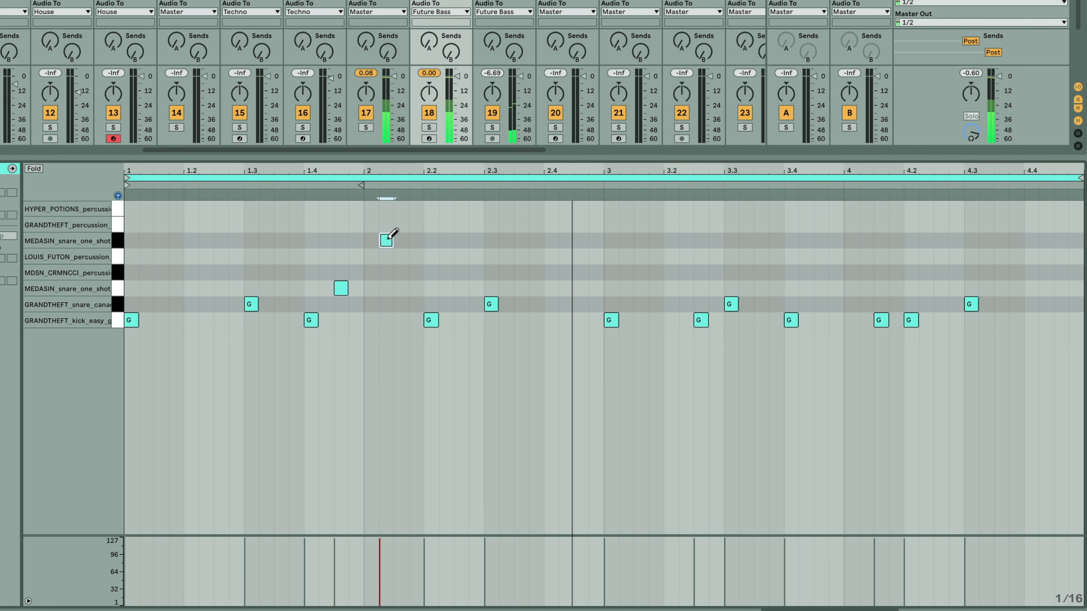
left_click_drag(388, 238, 402, 239)
left_click(419, 240)
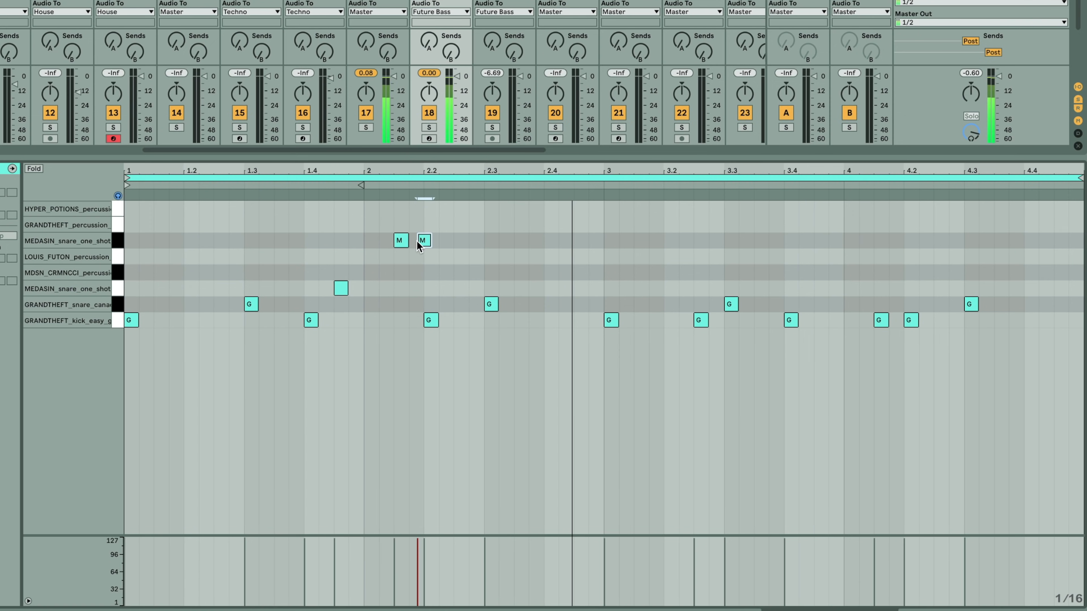
left_click(427, 241)
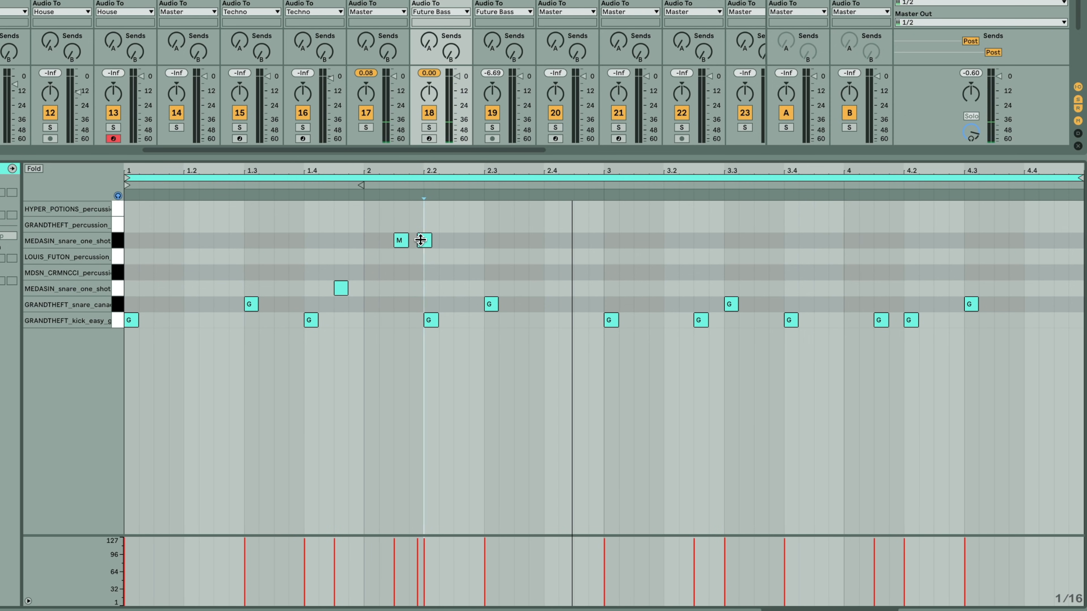
left_click(421, 240)
left_click(403, 242)
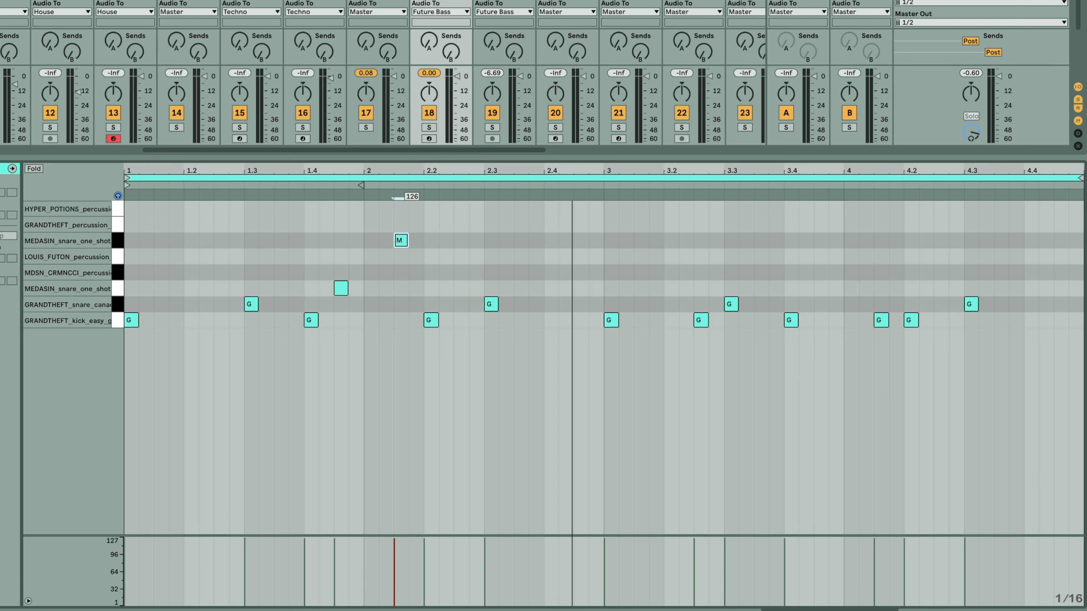
left_click(422, 239)
left_click(424, 241)
left_click(415, 240)
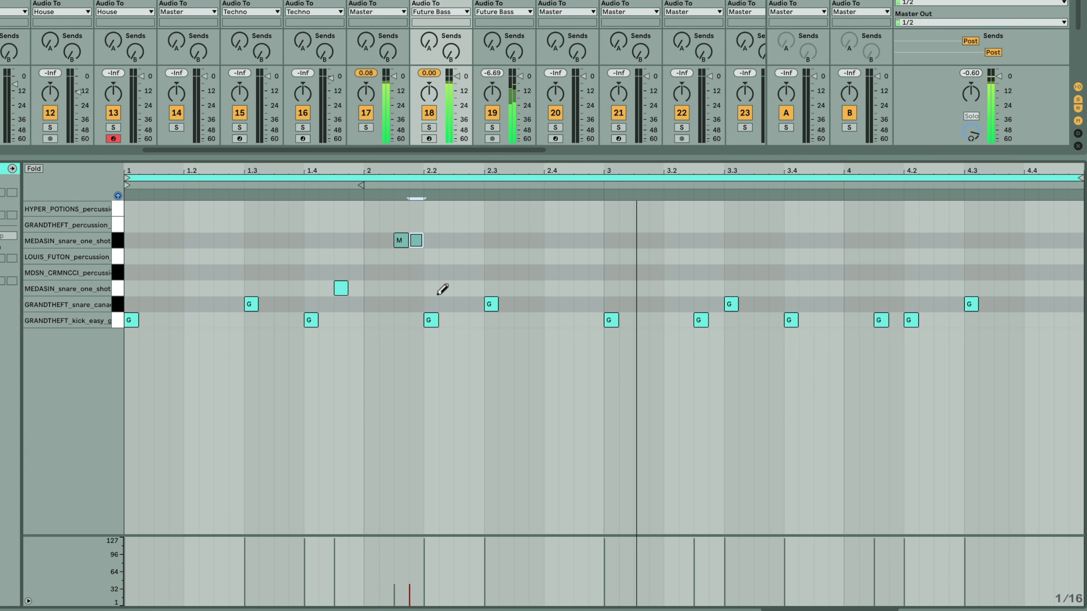
Step: Add low-velocity percussion notes: GRANDTHEFT at 2.4, MDSN_CRMNCCI at 1.1, 1.3 and 1.4, and HYPER_POTIONS at 1.2
left_click(551, 225)
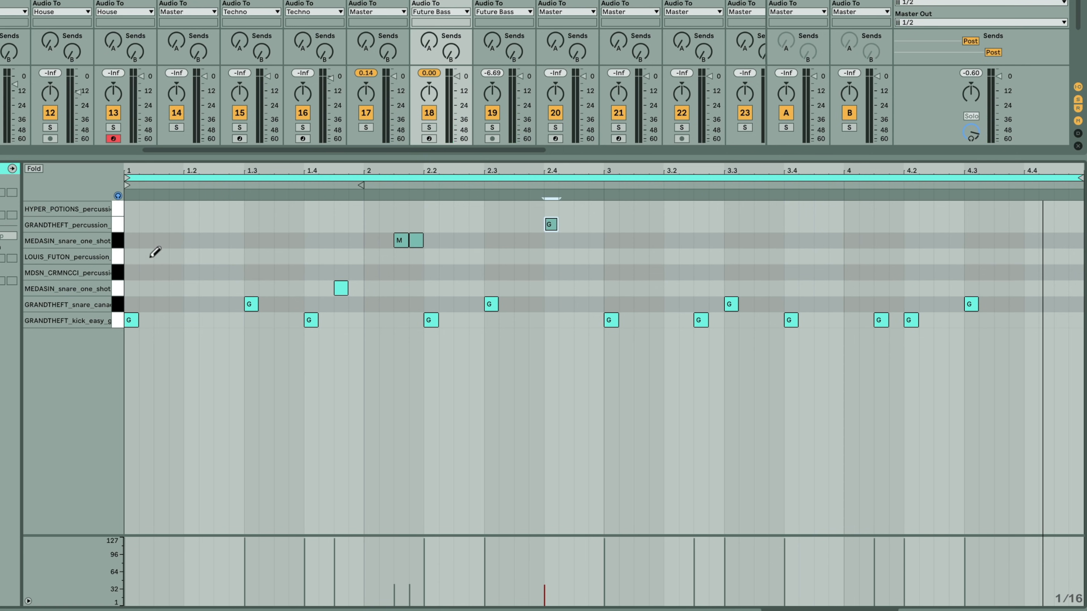
left_click(139, 274)
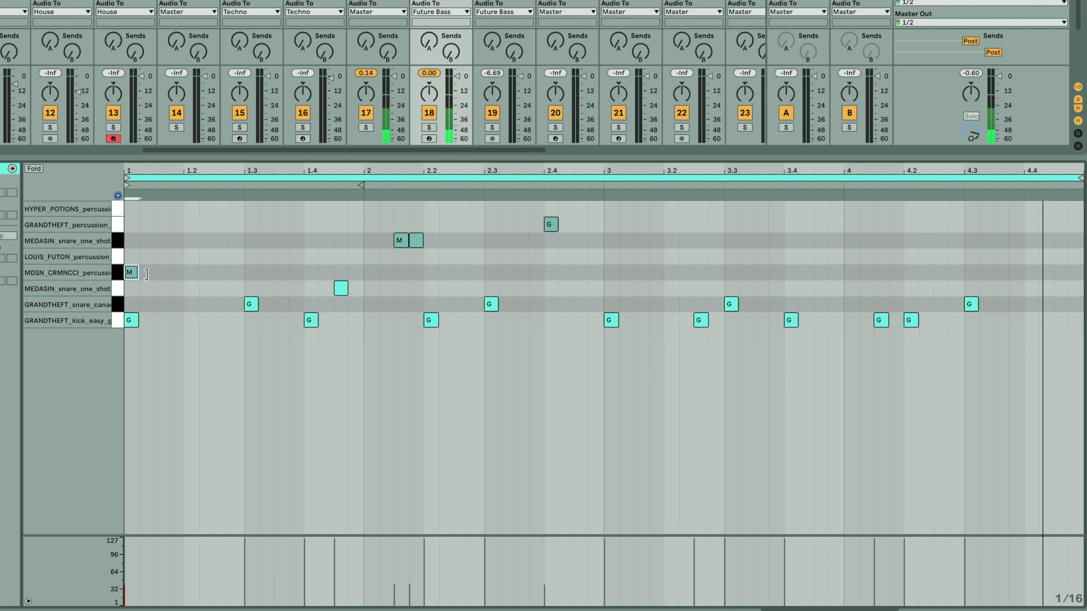
left_click(161, 208)
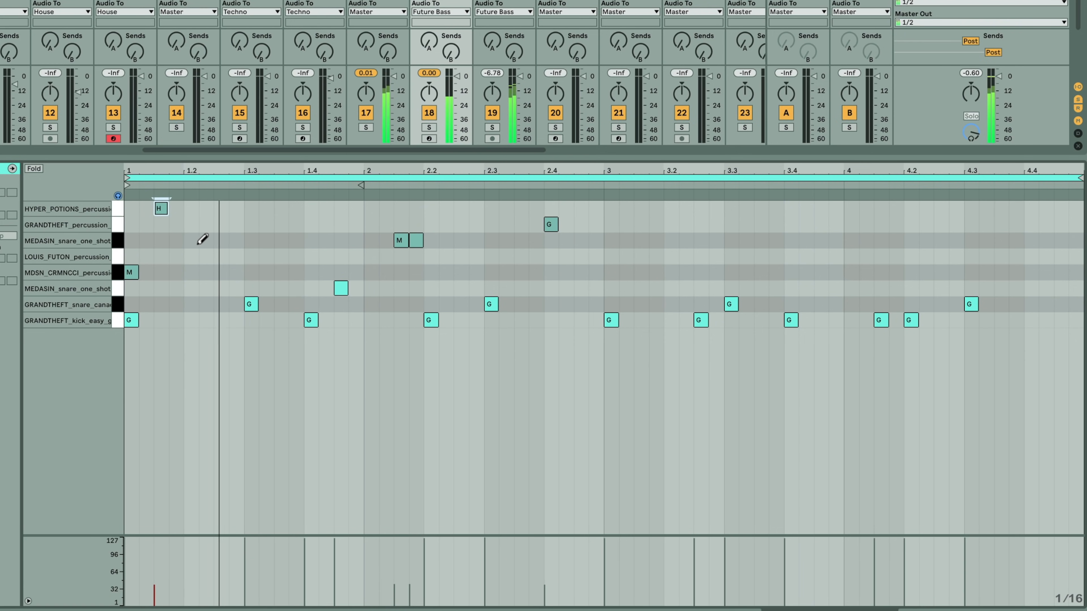
left_click(160, 209)
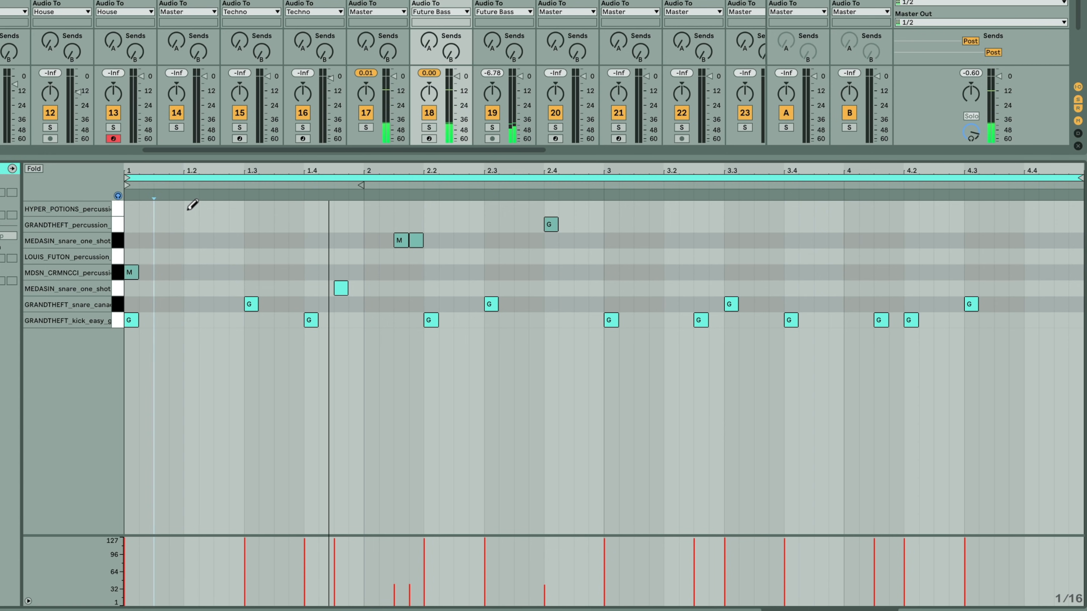
left_click(191, 208)
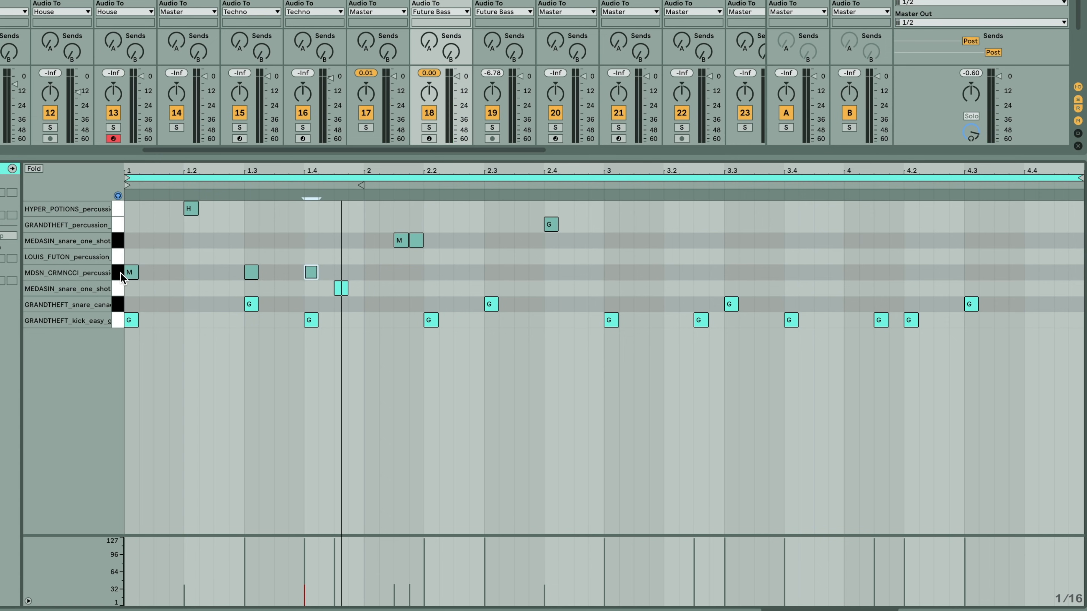
Step: Duplicate the first bar's MDSN_CRMNCCI and HYPER_POTIONS percussion notes into bar 2
key("space")
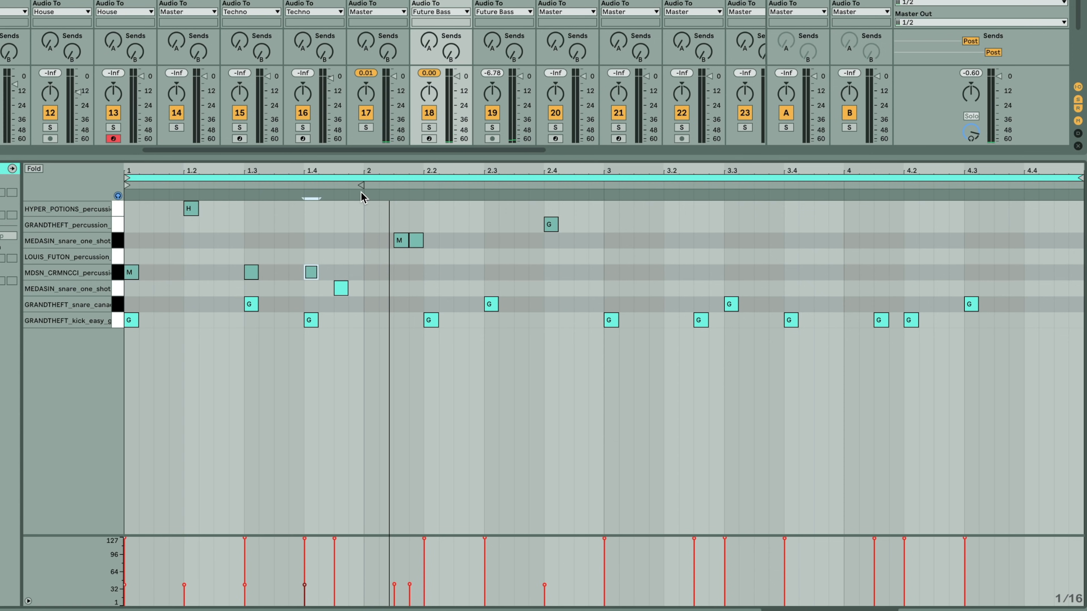
left_click_drag(360, 201, 118, 278)
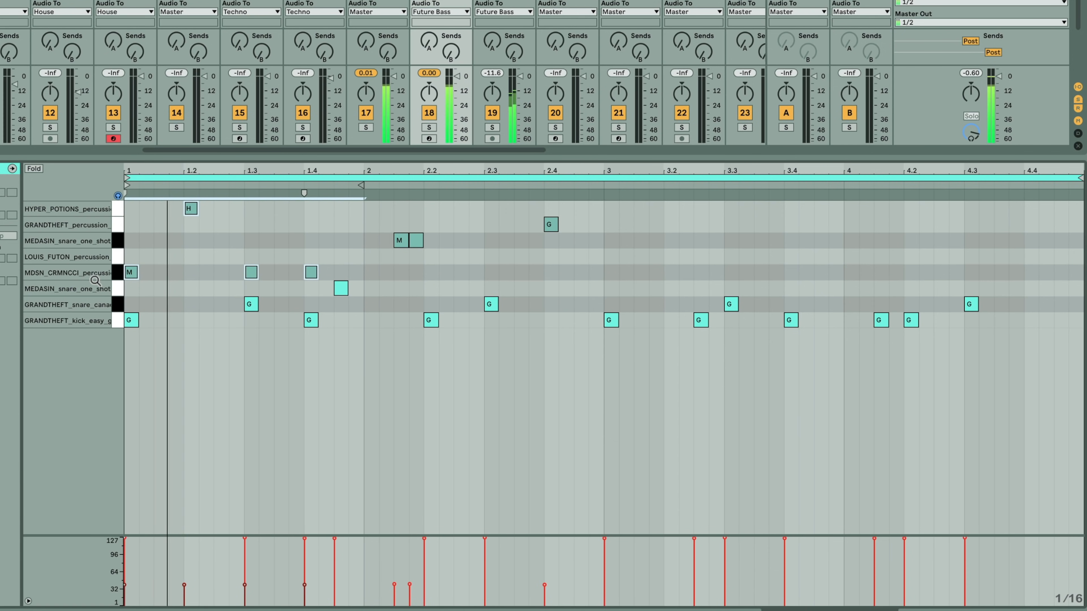
key("ctrl+d")
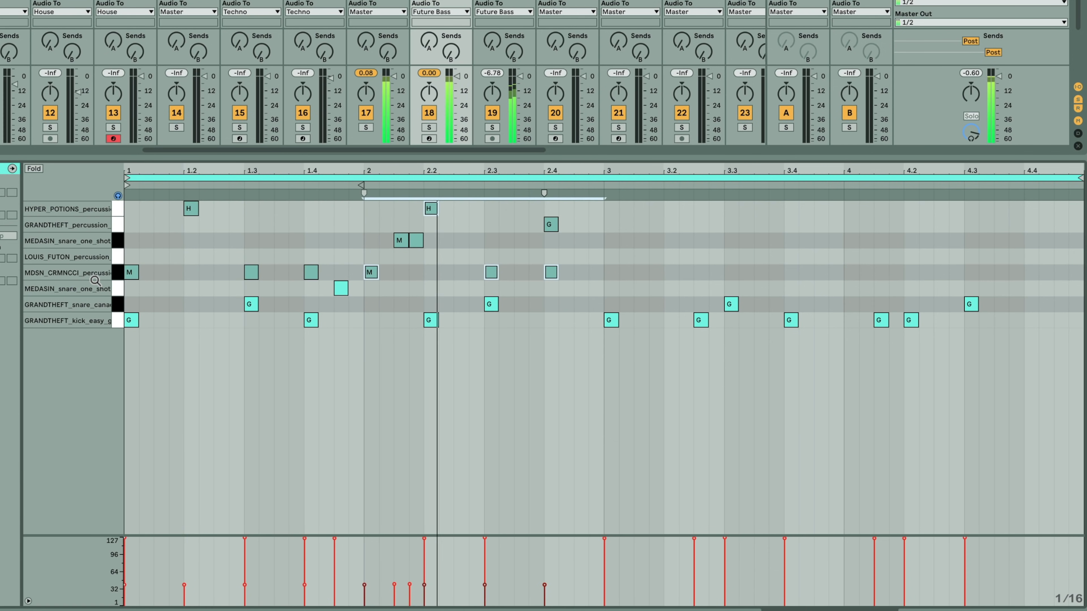
Step: Add MDSN_CRMNCCI percussion notes at 3.1, 3.1.3, 3.2 and 3.4, and a HYPER_POTIONS percussion note at 3.3
left_click(605, 271)
left_click(612, 273)
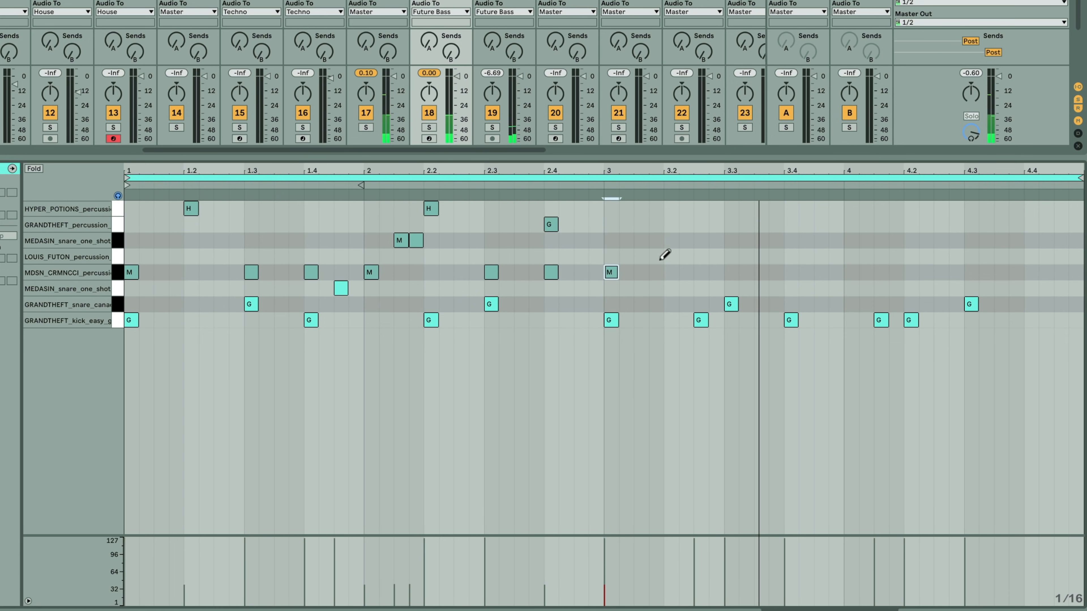
left_click(641, 272)
left_click(671, 273)
key("b")
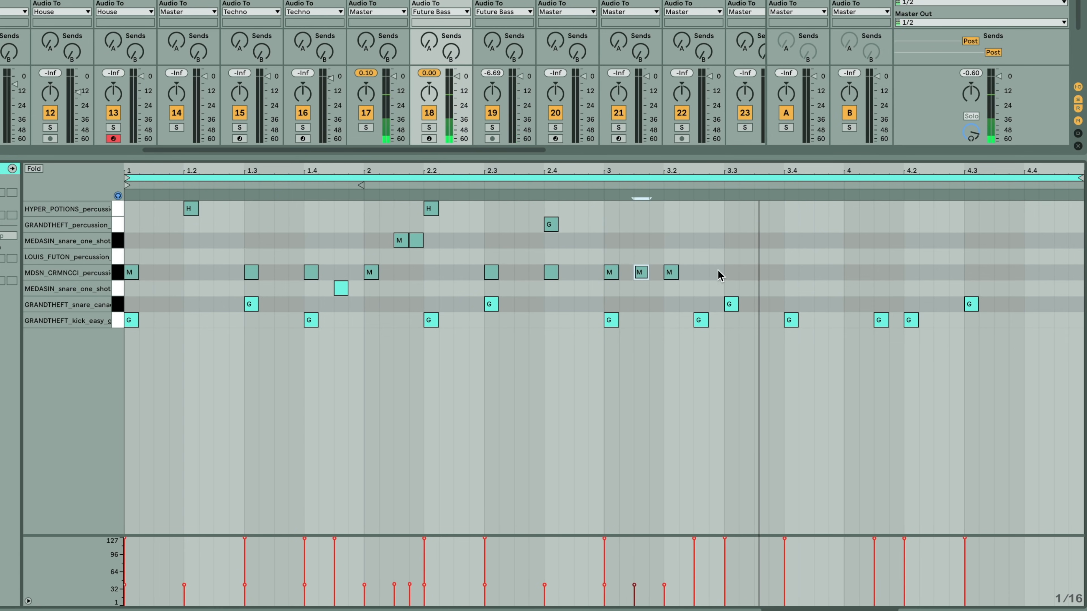
key("b")
left_click(731, 209)
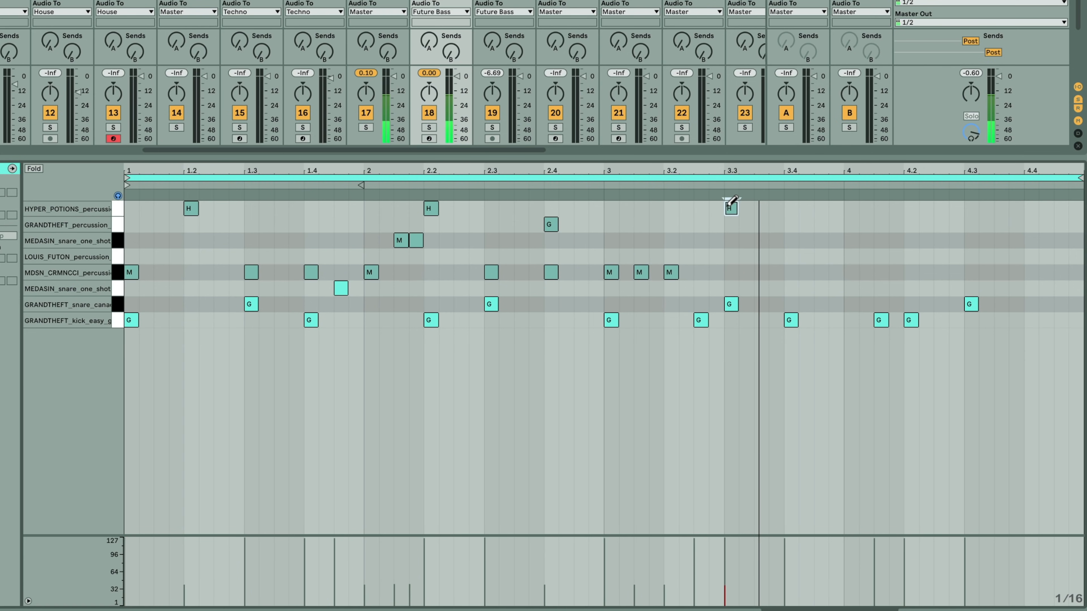
left_click(791, 273)
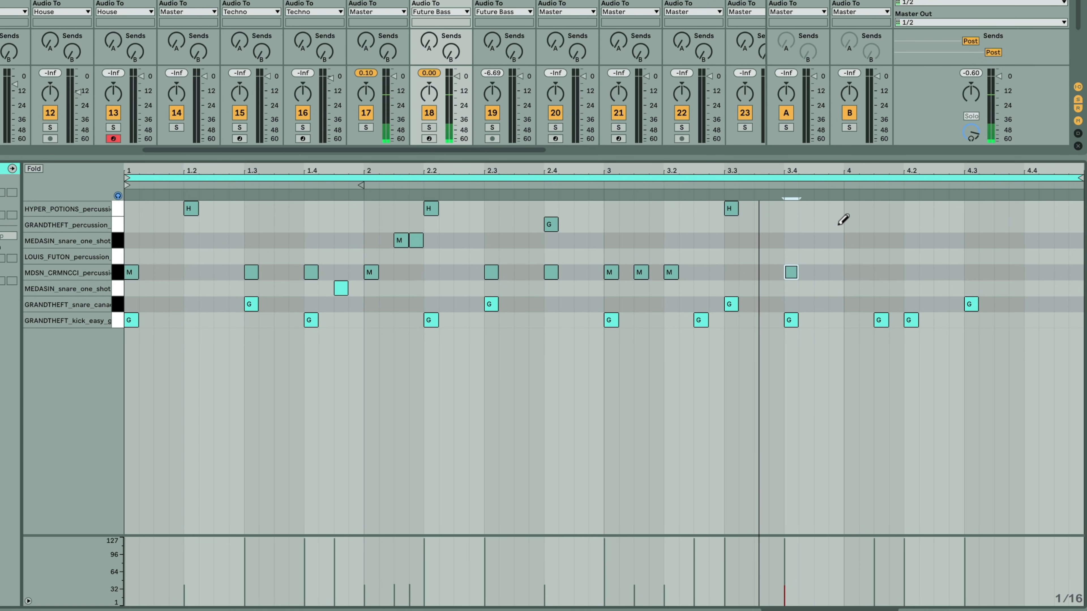
Step: Duplicate the third bar's MDSN_CRMNCCI and HYPER_POTIONS percussion notes into bar 4
key("b")
mouse_move(842, 209)
left_mouse_down()
mouse_move(650, 311)
mouse_move(606, 292)
mouse_move(605, 278)
left_mouse_up()
key("ctrl+d")
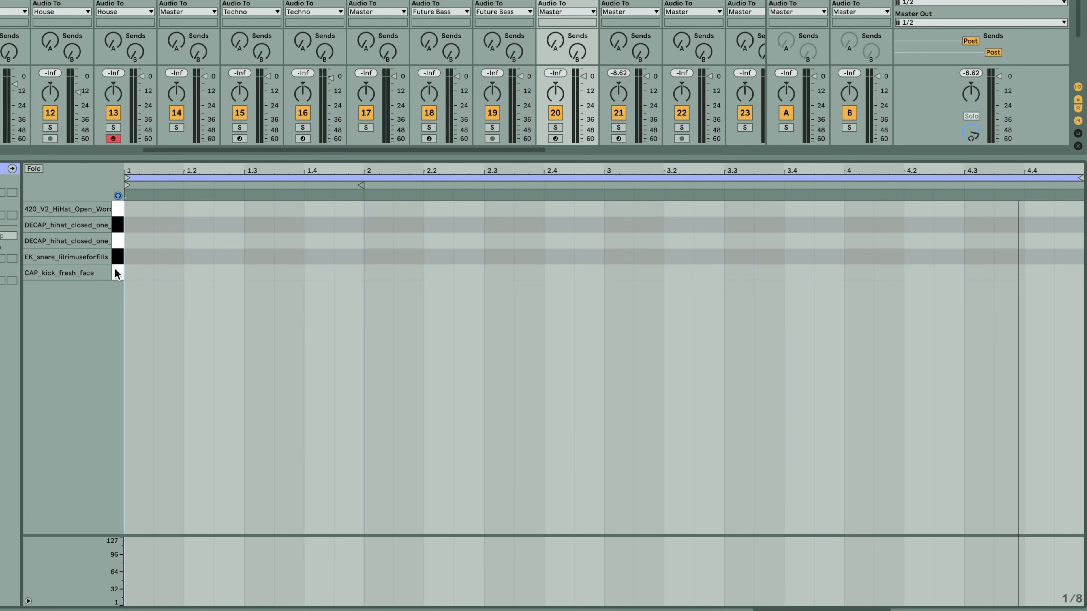
Step: Add a full-velocity EK_snare note at 1.3 in the new empty clip and duplicate it into bars 2 to 4
left_click(115, 274)
left_click(259, 255)
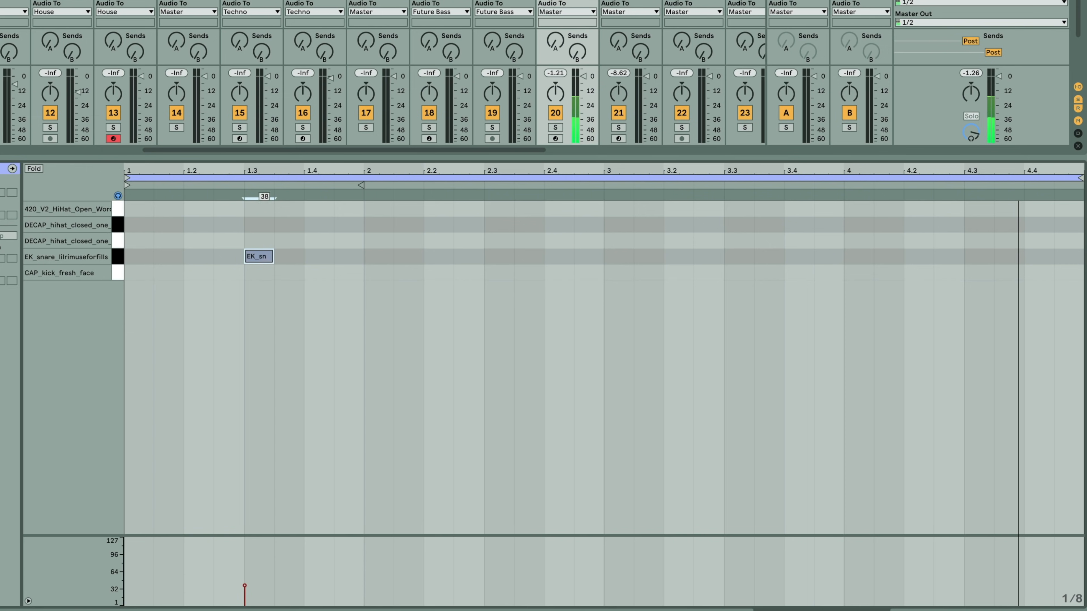
left_click_drag(363, 245, 38, 259)
key("super+d")
key("super+d")
key("super+d")
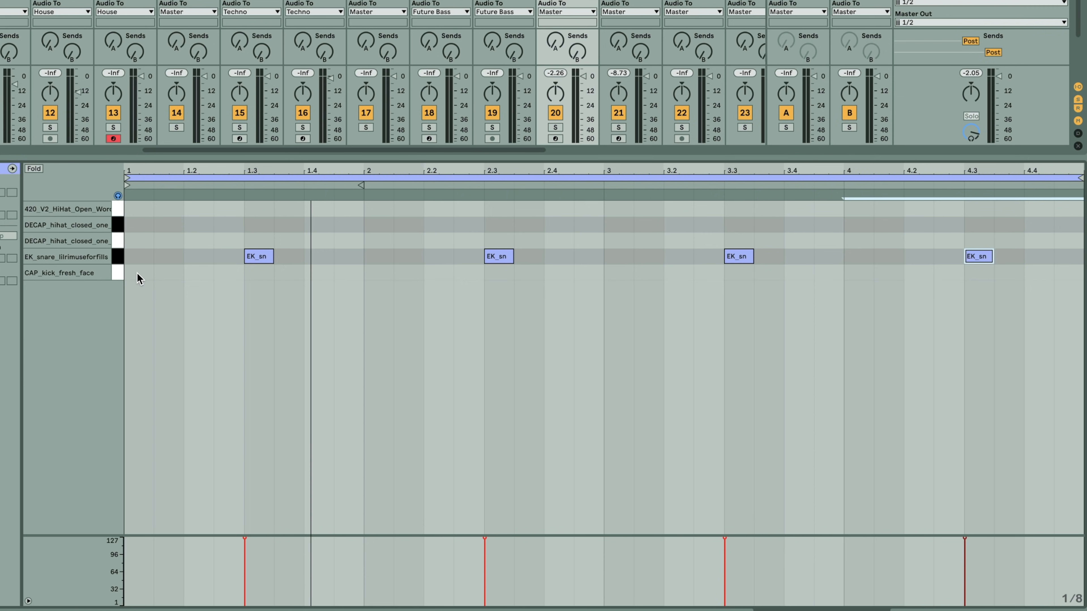
Step: Add CAP_kick_fresh_face notes at 1.1, 1.1.3, 2.2.3, 3.1, 3.1.3, 4.2.3 and 4.3.3, and play the pattern
left_click(141, 273)
left_click(174, 273)
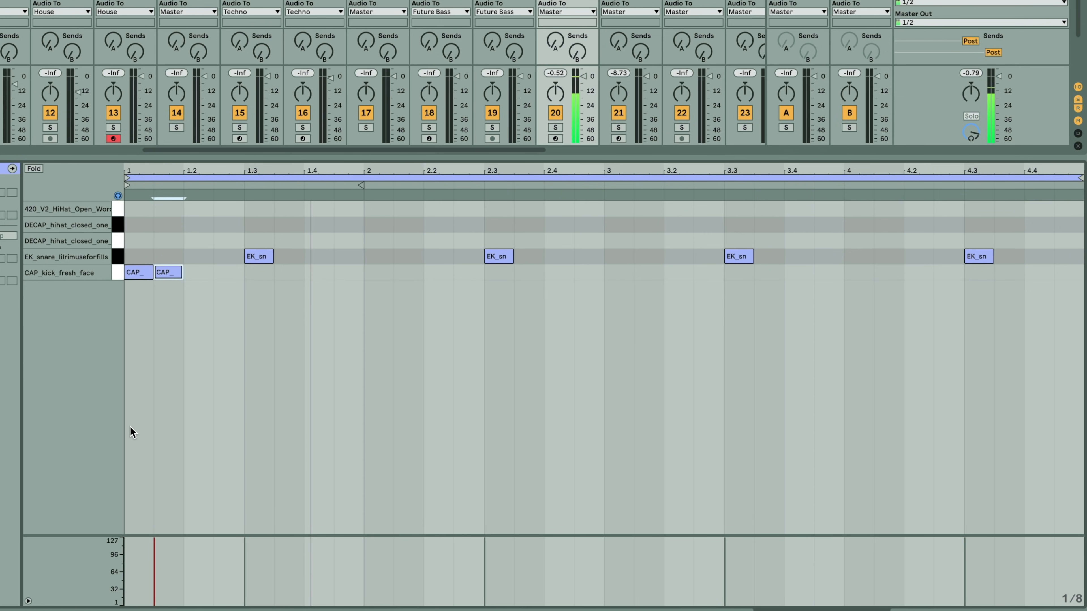
left_click(475, 274)
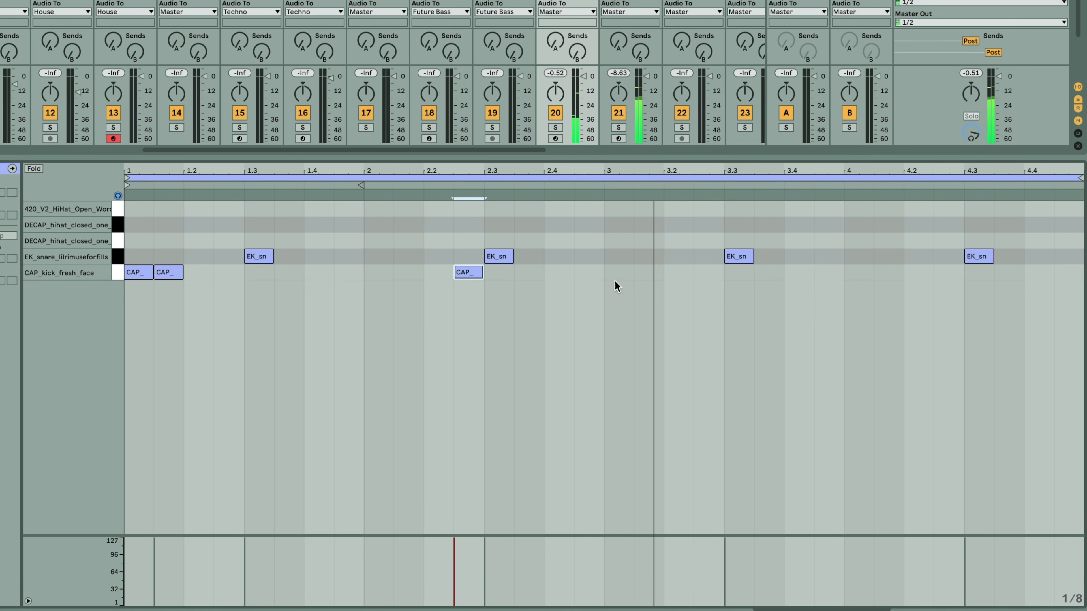
left_click(616, 273)
left_click(647, 273)
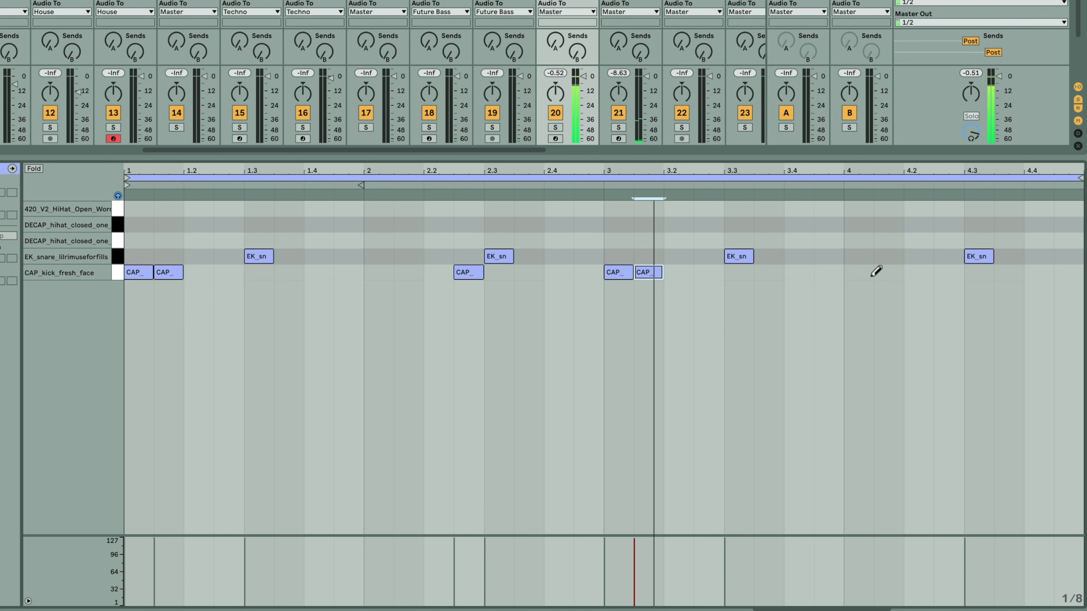
left_click(951, 272)
left_click(999, 272)
key("space")
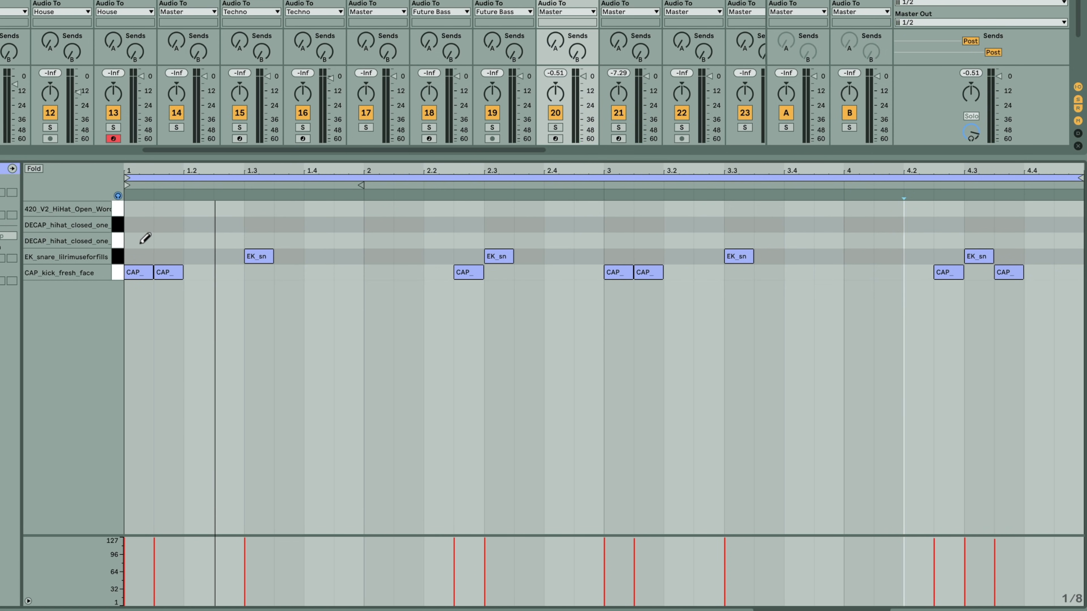
Step: Audition the closed hi-hats and add one at 1.1 with velocity 70 and the other at 1.1.3 with full velocity
left_click(119, 237)
left_click(118, 223)
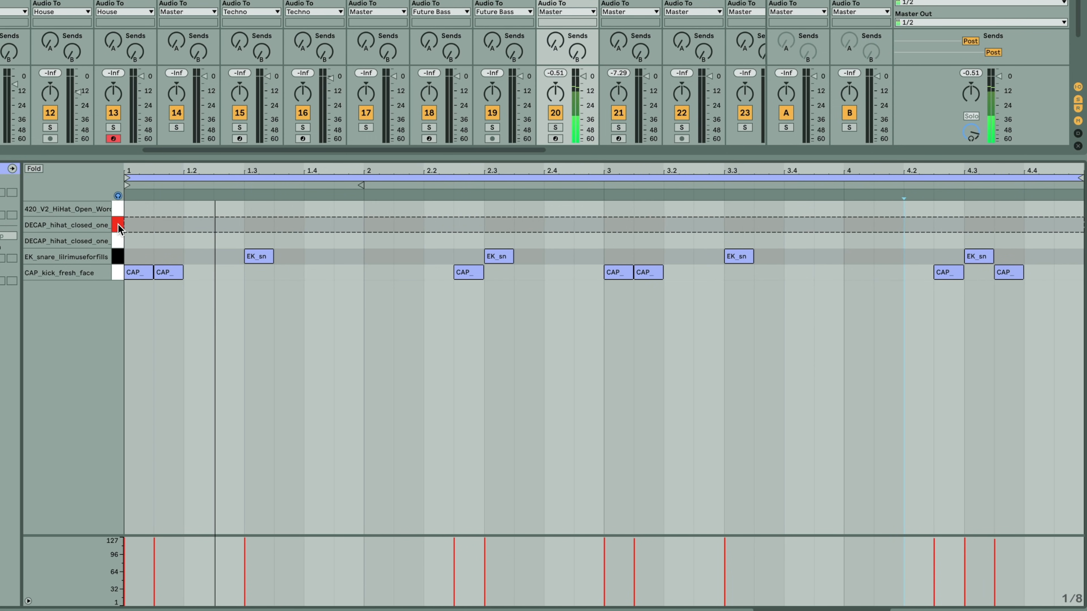
left_click(138, 240)
left_click(168, 224)
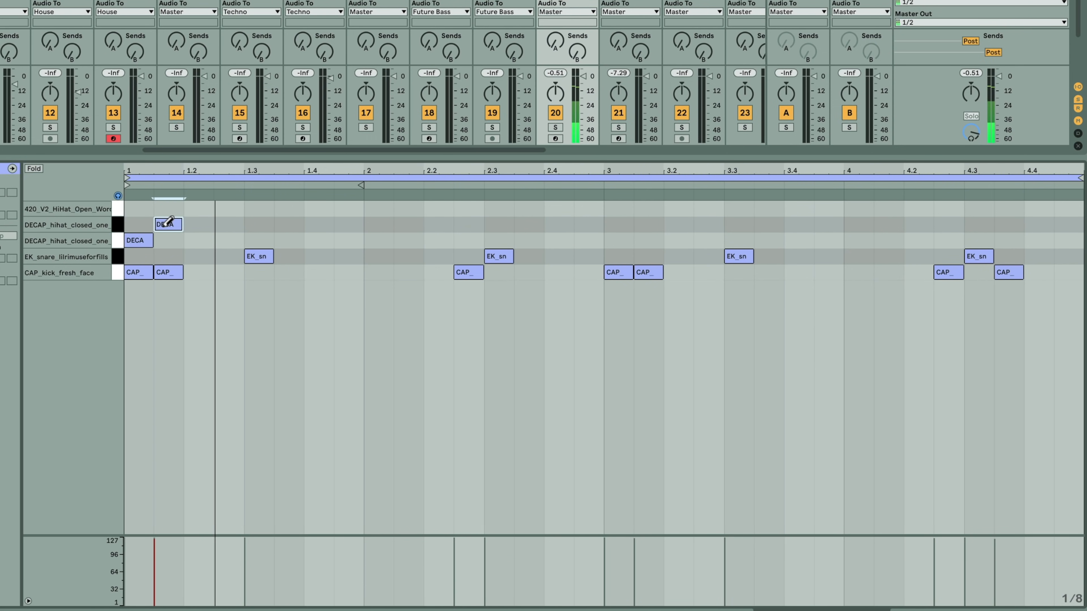
left_click(143, 244)
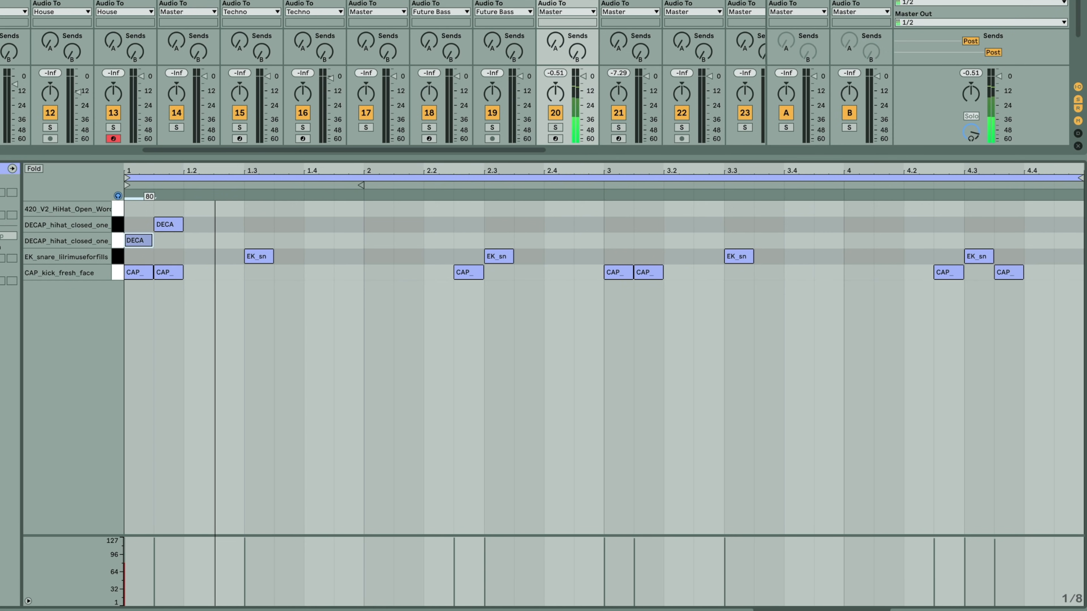
Step: Duplicate the pair of closed hi-hat notes repeatedly to fill all four bars
key("b")
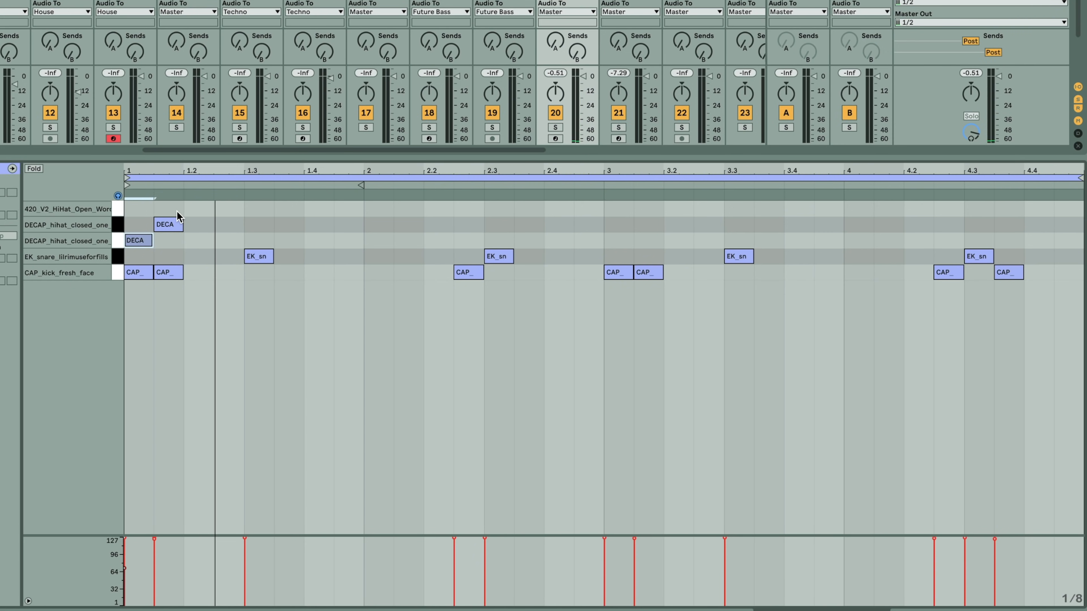
left_click(177, 211)
left_click_drag(177, 211, 132, 238)
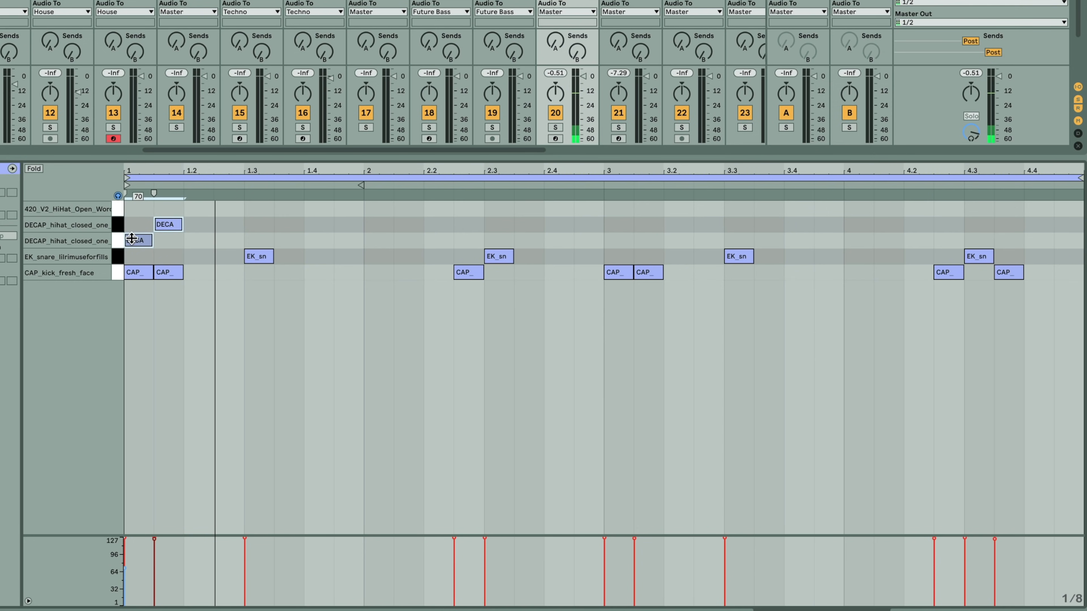
key("ctrl+d")
key("ctrl+d")
key("ctrl+d")
key("ctrl+d")
key("ctrl+d")
key("ctrl+d")
key("ctrl+d")
key("ctrl+d")
key("ctrl+d")
key("ctrl+d")
key("ctrl+d")
key("ctrl+d")
key("ctrl+d")
key("ctrl+d")
key("ctrl+d")
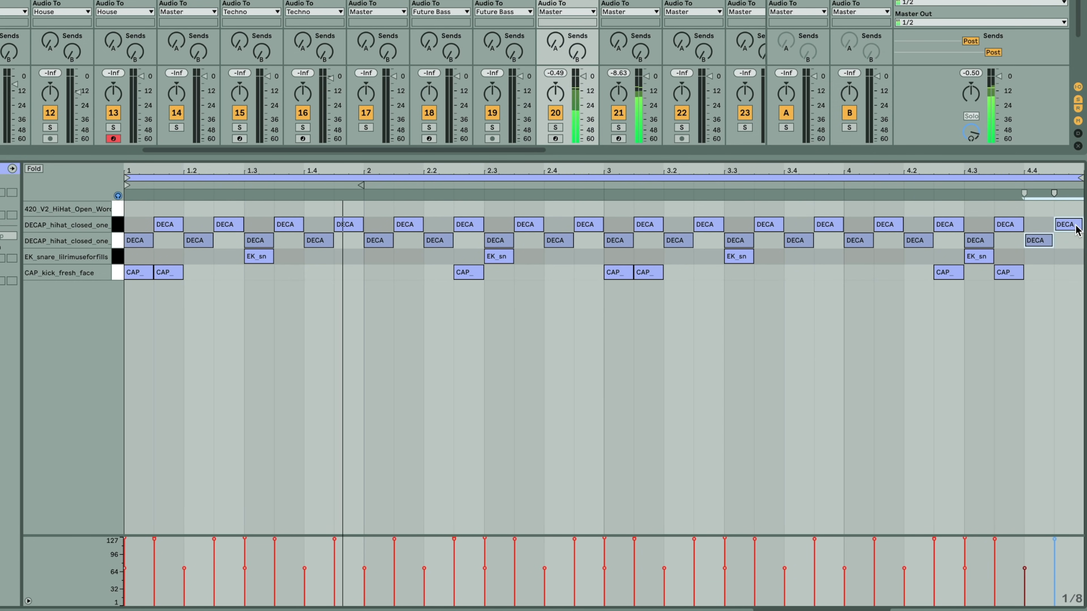
Step: Move the last closed hi-hat note at 4.4.3 up to the 420_V2_HiHat_Open row
left_click(1070, 232)
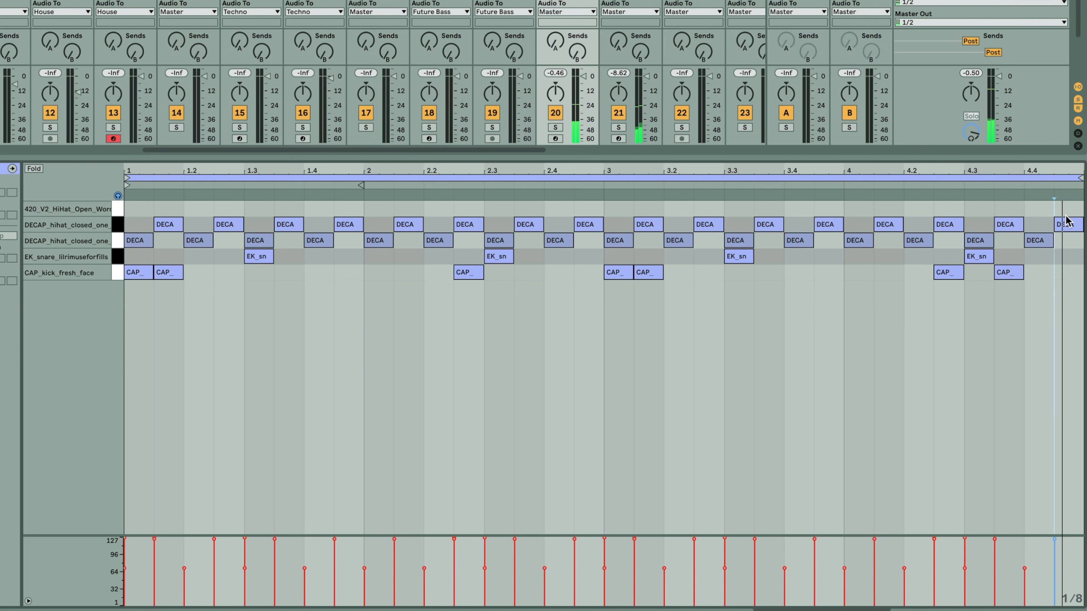
left_click(1065, 224)
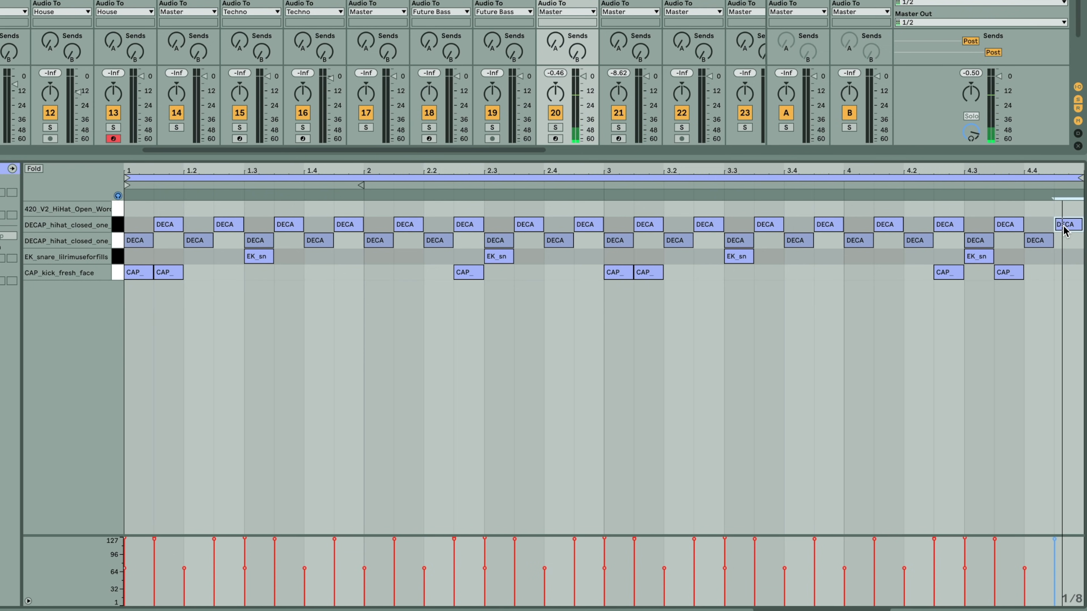
key("Up")
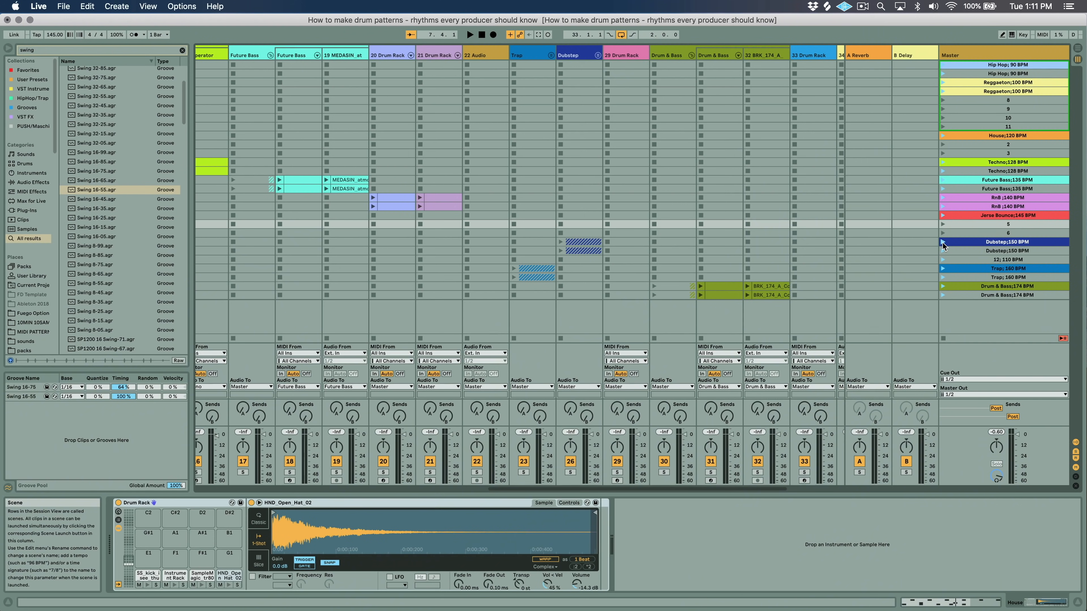
Step: Launch the first Dubstep scene at 150 BPM and unfold the Dubstep group track
left_click(943, 242)
left_click(598, 55)
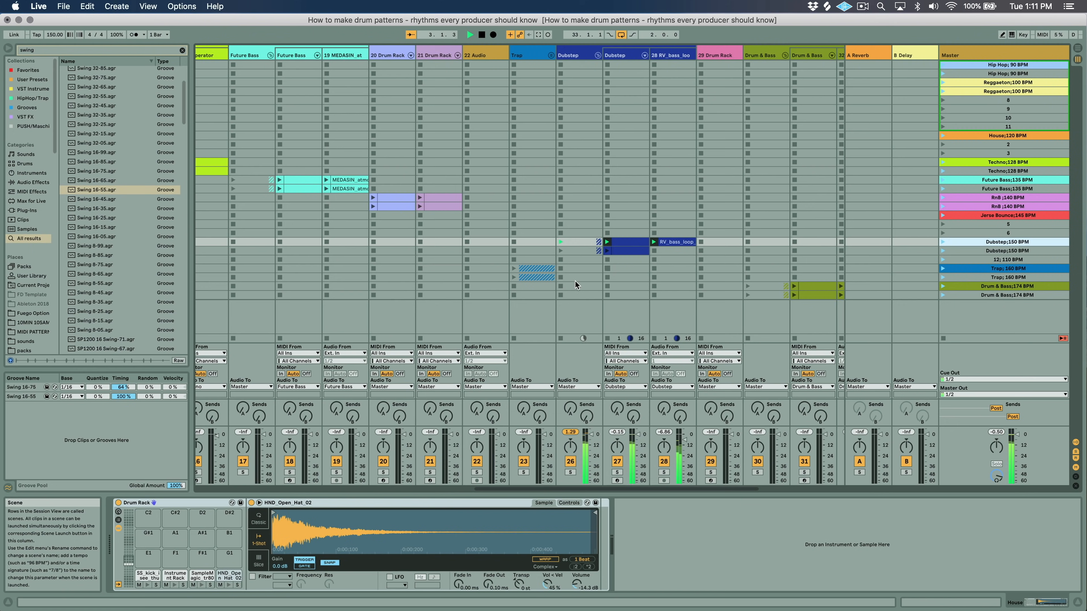
Step: Open the empty drum clip in the second Dubstep scene and set its loop length to 4 bars
double_click(639, 252)
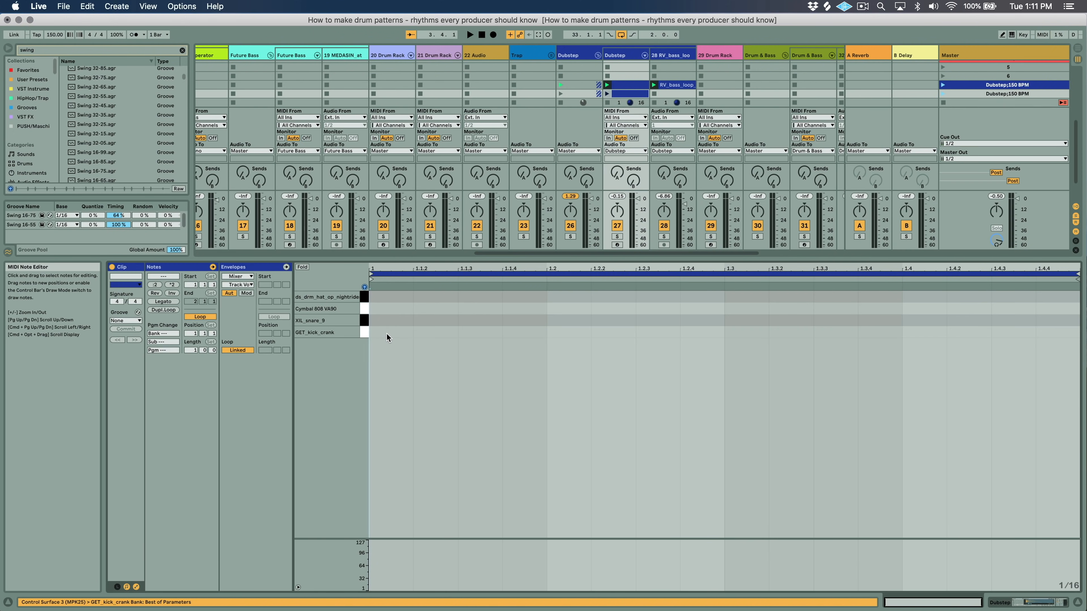
left_click(190, 350)
type("4")
key("Return")
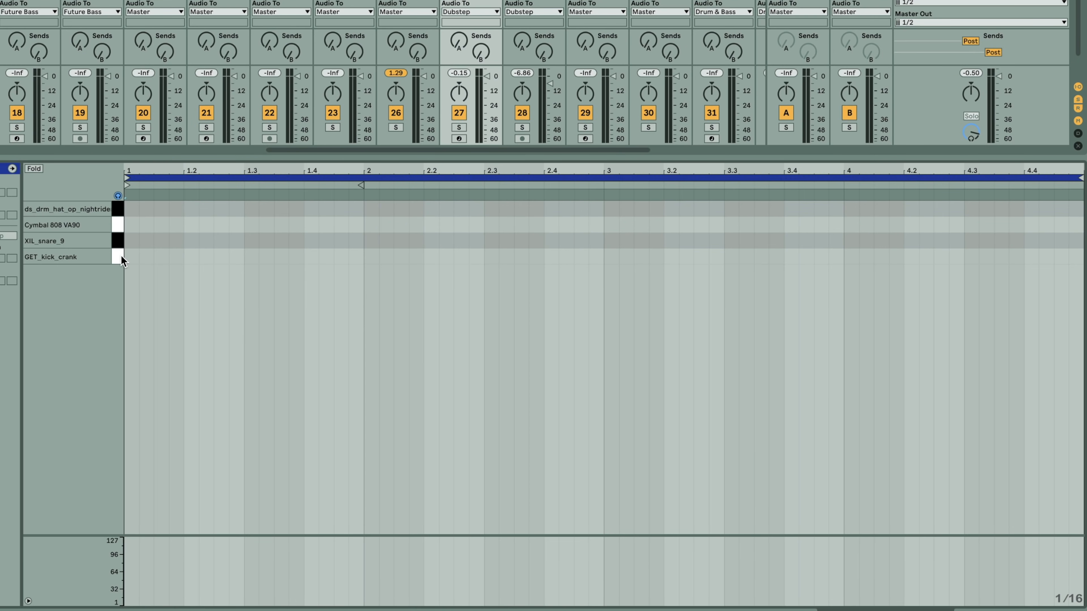
Step: Audition the GET_kick_crank, XIL_snare_9, Cymbal 808 VA90 and ds_drm_hat_op_nightride sounds
left_click(118, 258)
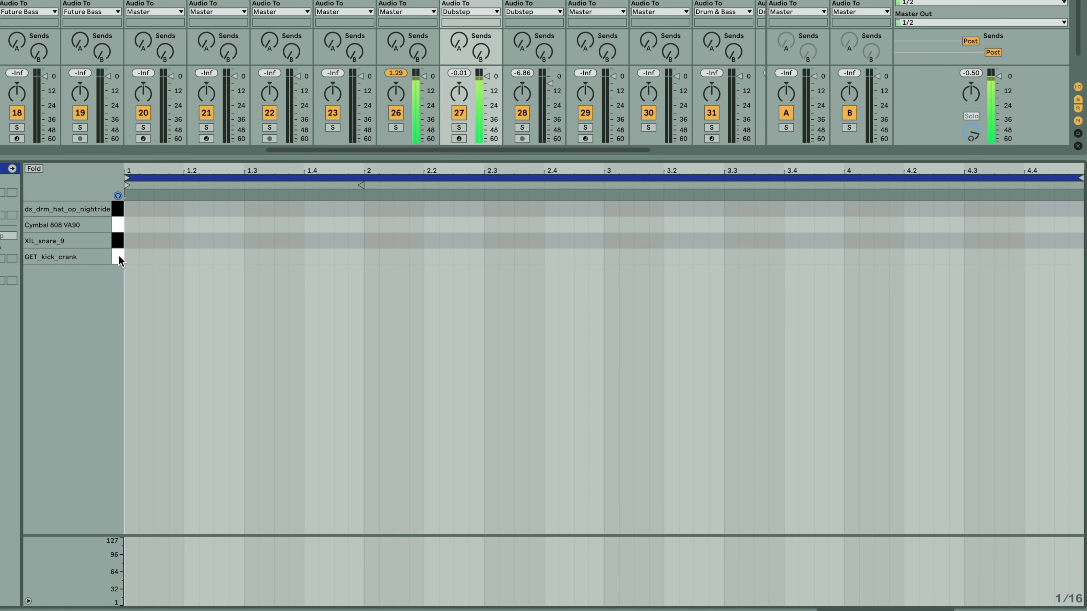
left_click(118, 242)
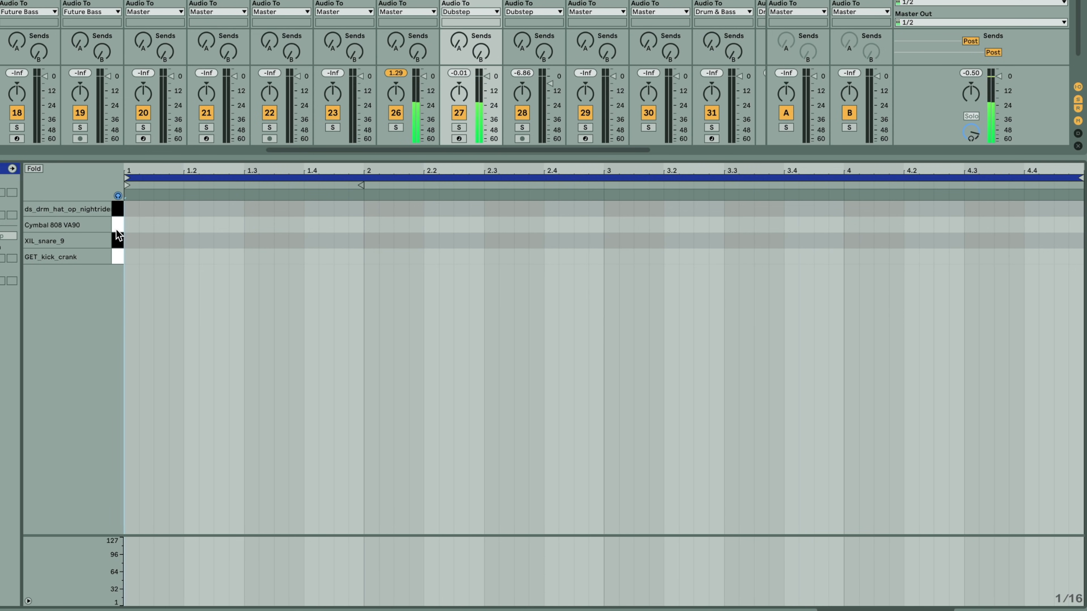
left_click(118, 221)
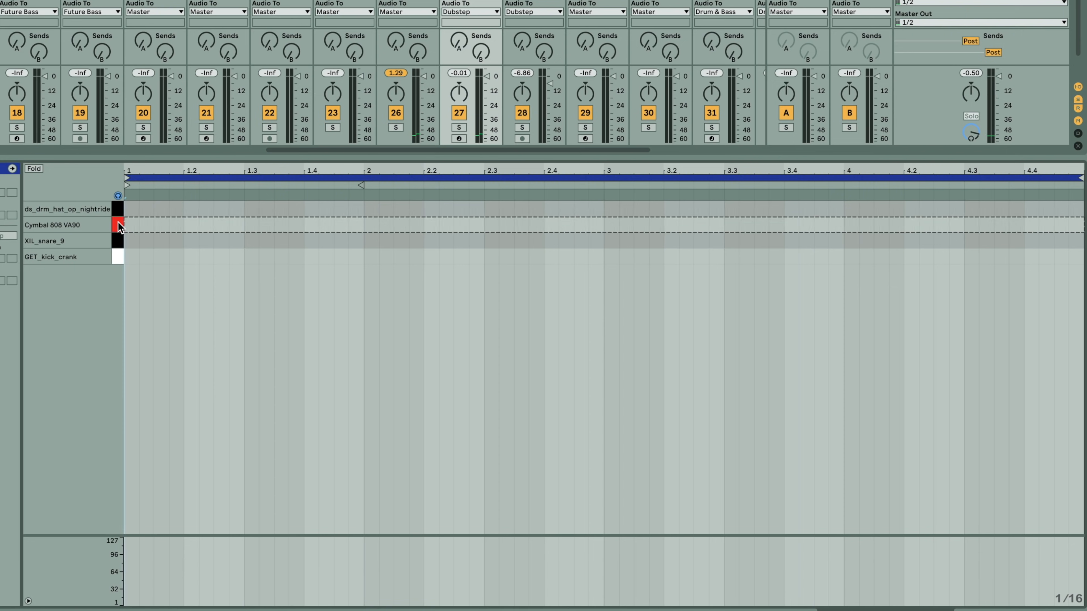
left_click(117, 207)
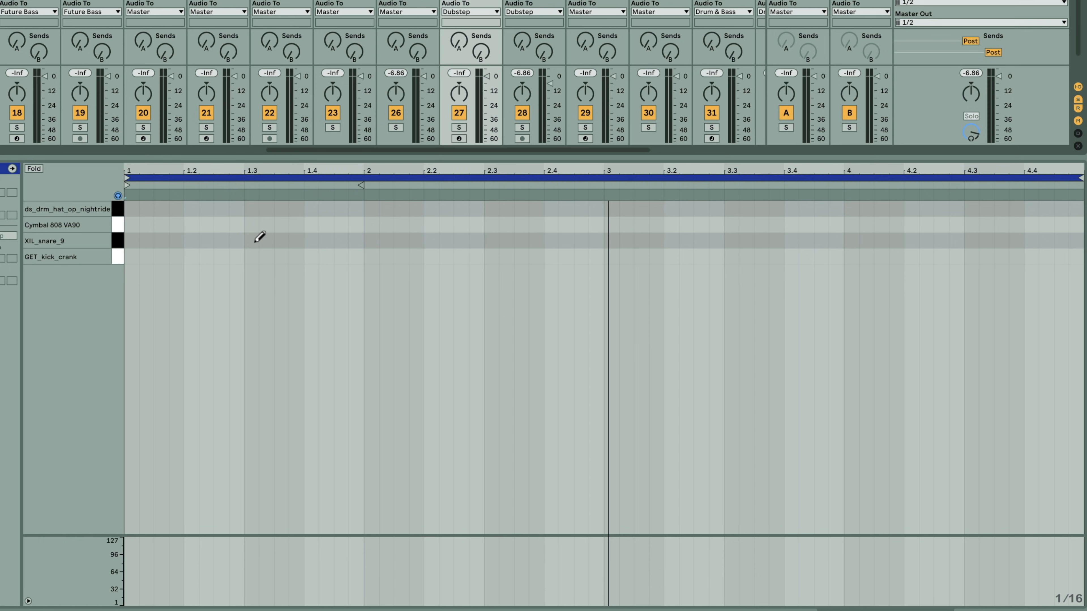
Step: Add XIL_snare_9 notes at 1.3, 2.3, 3.3 and 4.3, and play the pattern
left_click(255, 240)
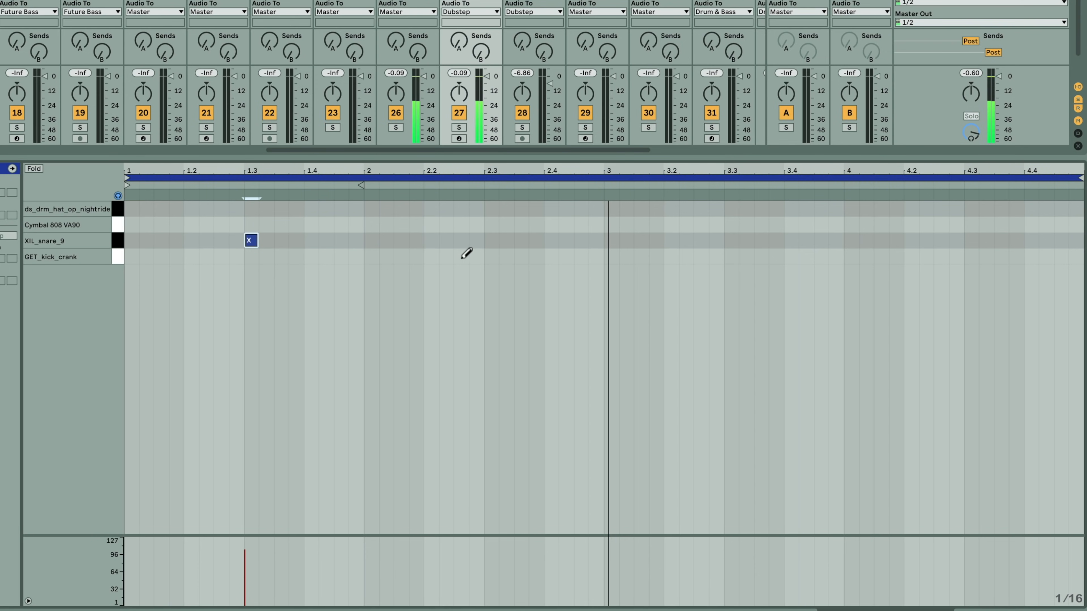
left_click(492, 253)
left_click(492, 252)
left_click(492, 240)
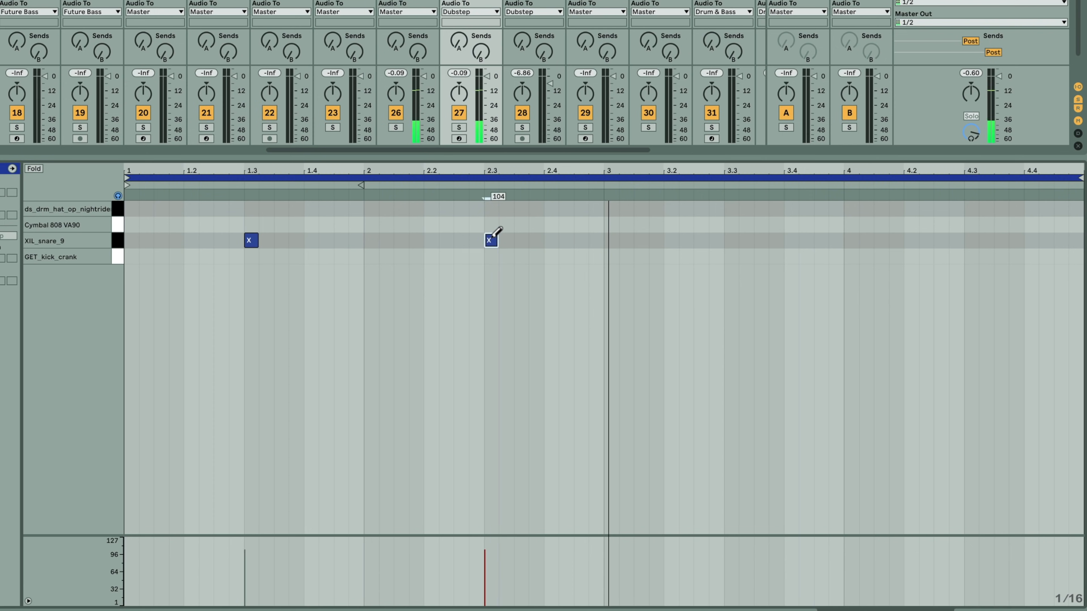
left_click(732, 241)
left_click(970, 240)
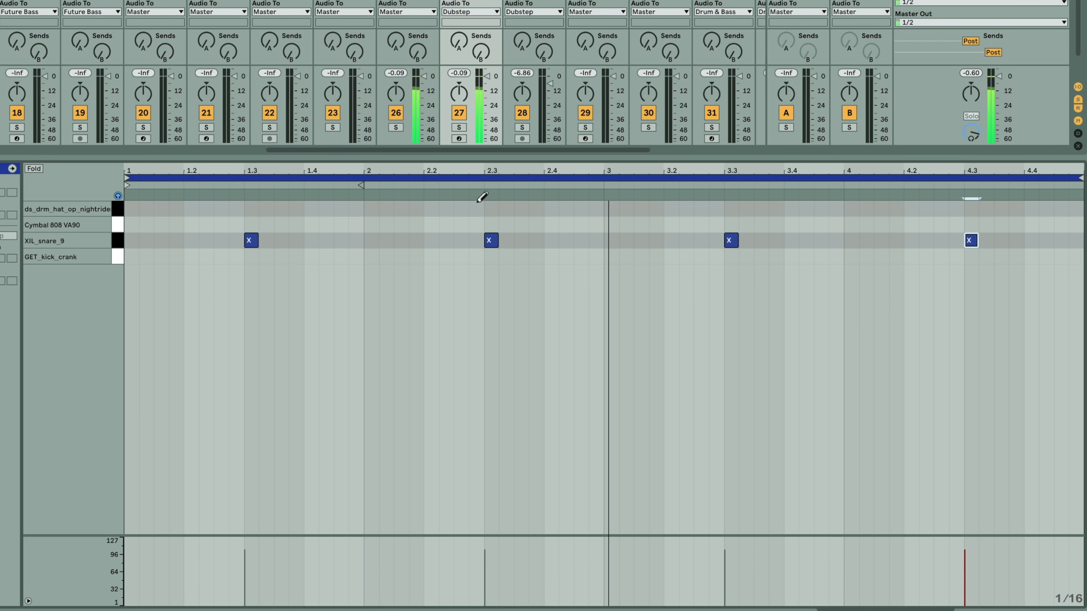
key("space")
key("space")
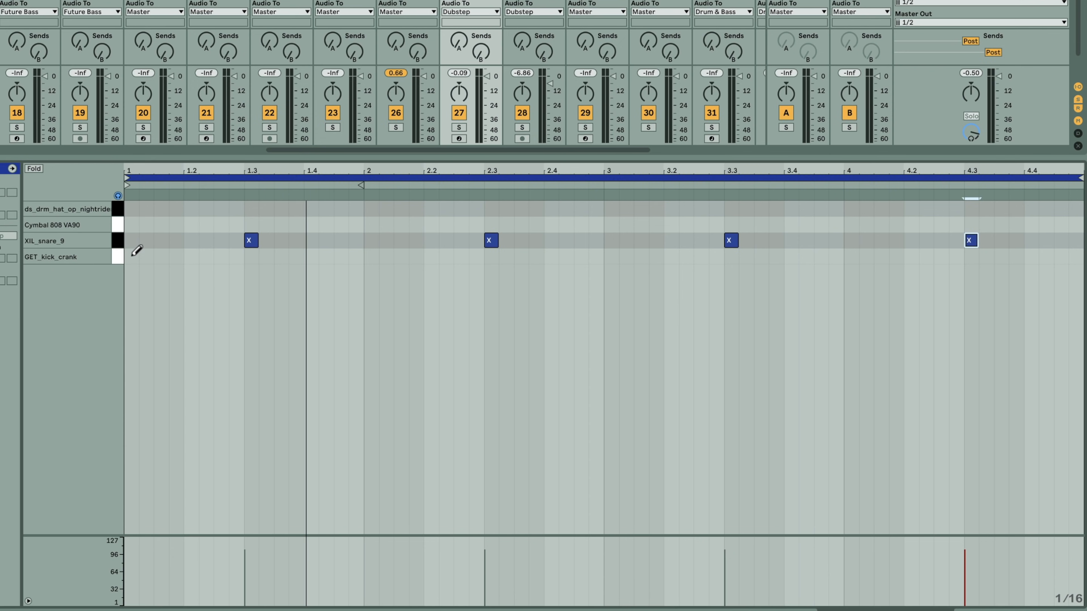
Step: Add GET_kick_crank notes at 1.1, 2.1, 2.2.3 and 2.2.4, and start playback
left_click(131, 256)
left_click(369, 256)
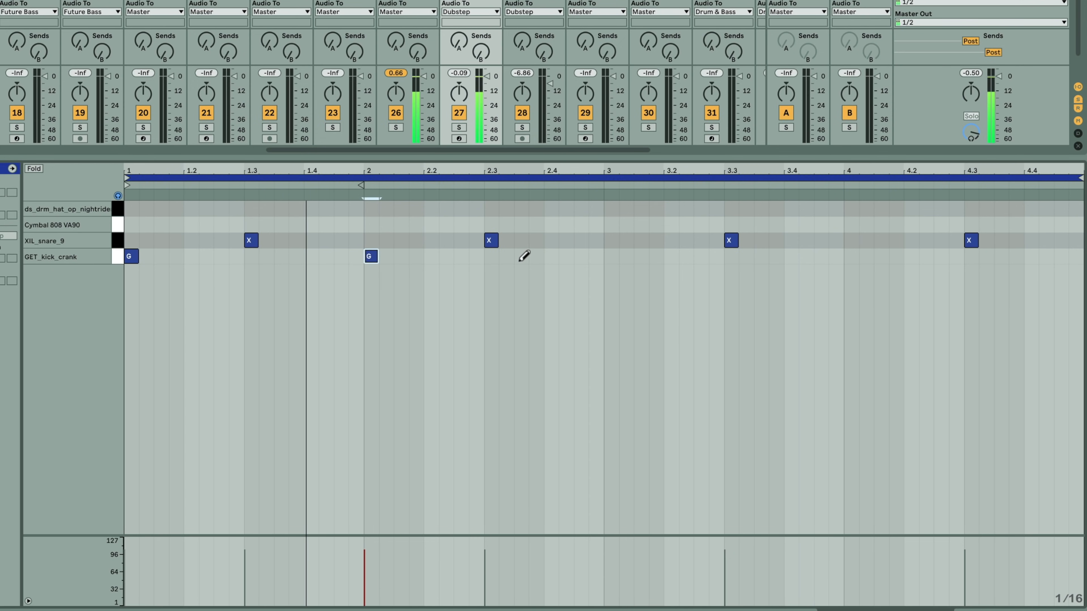
left_click(460, 257)
left_click(476, 256)
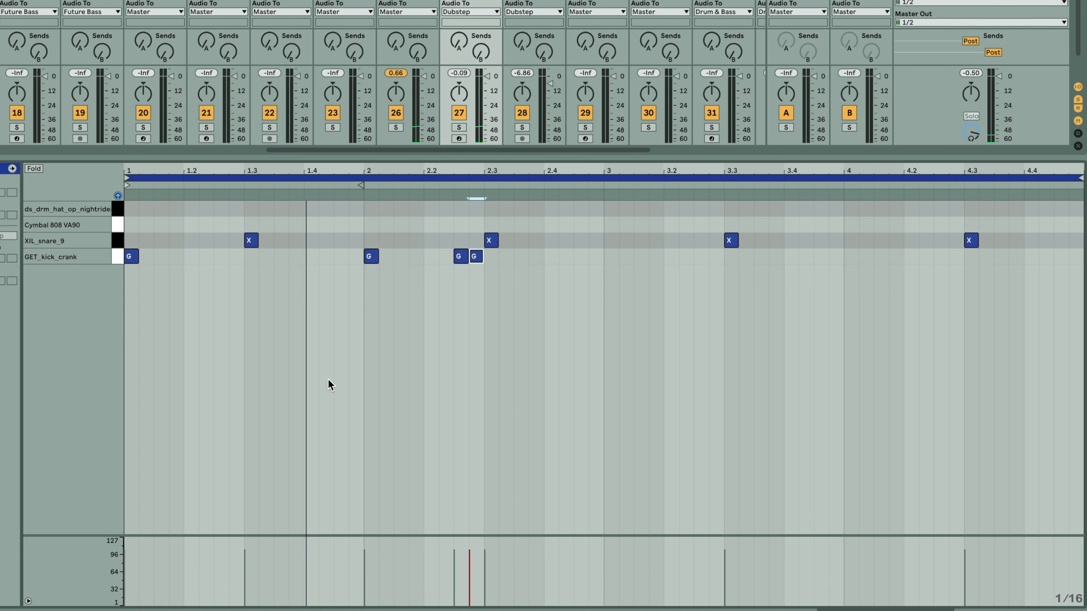
key("space")
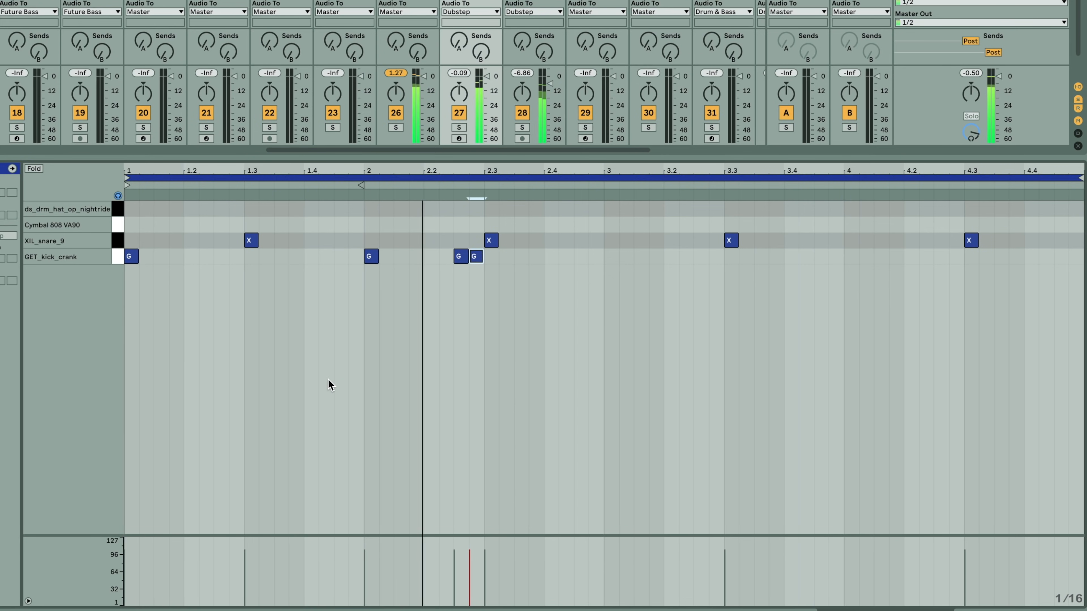
Step: Add GET_kick_crank notes at 3.1, 4.1 and 4.2, and play the pattern
left_click(611, 256)
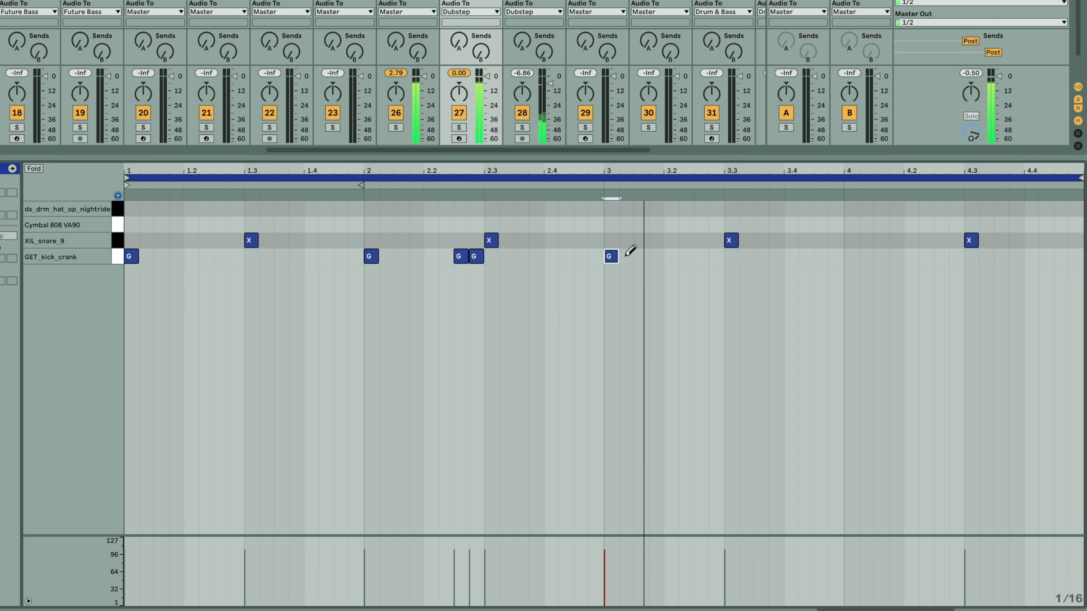
key("space")
left_click(619, 256)
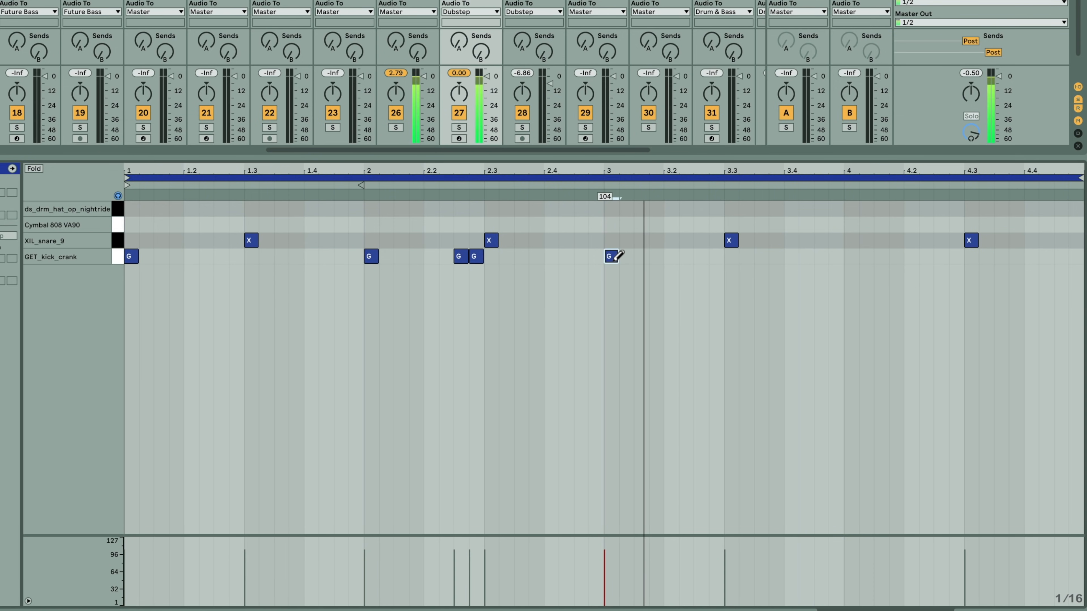
left_click(850, 256)
left_click(881, 256)
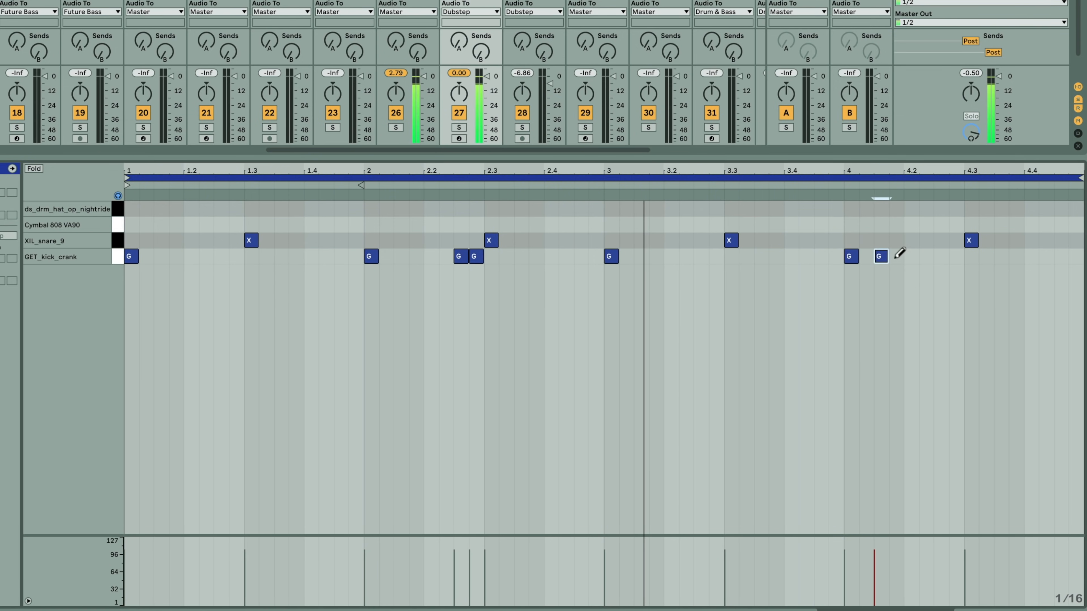
left_click(880, 256)
left_click(910, 256)
key("space")
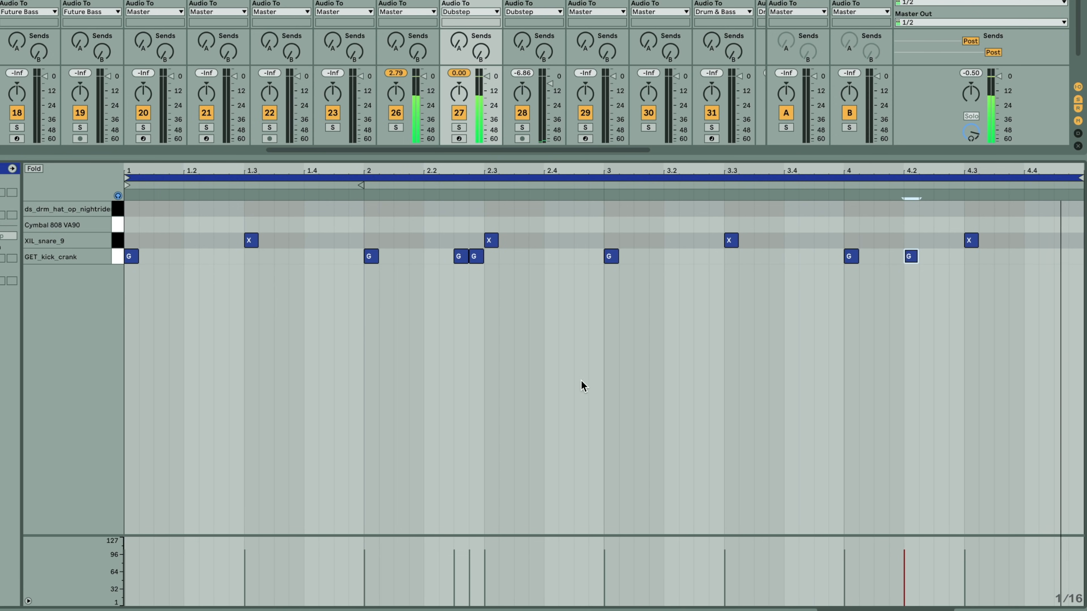
key("space")
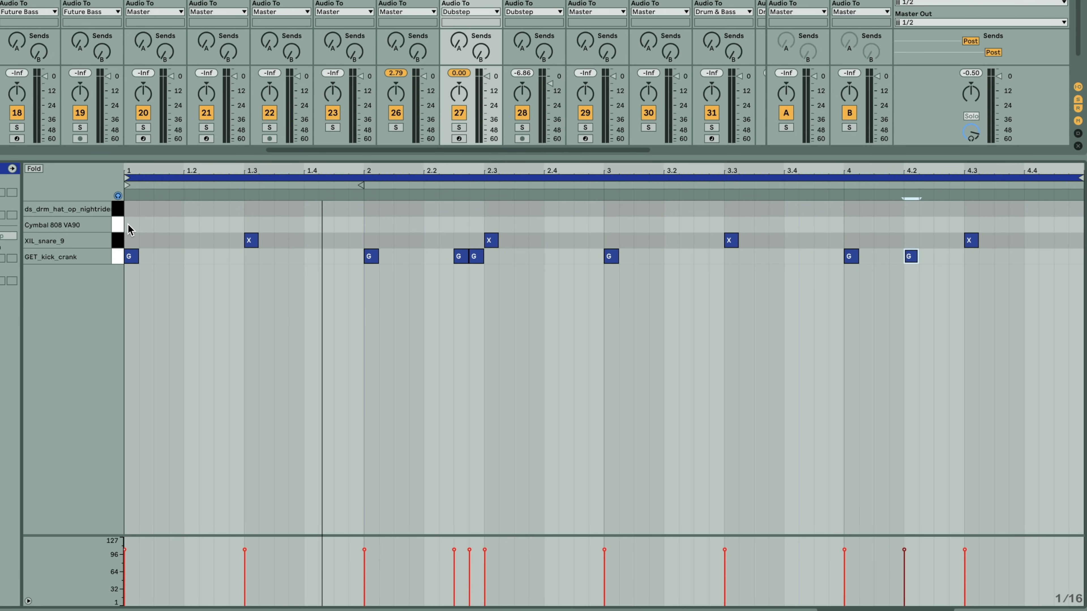
Step: Add a Cymbal 808 VA90 note at 1.1 and a ds_drm_hat_op_nightride note at 1.2
key("b")
left_click(136, 224)
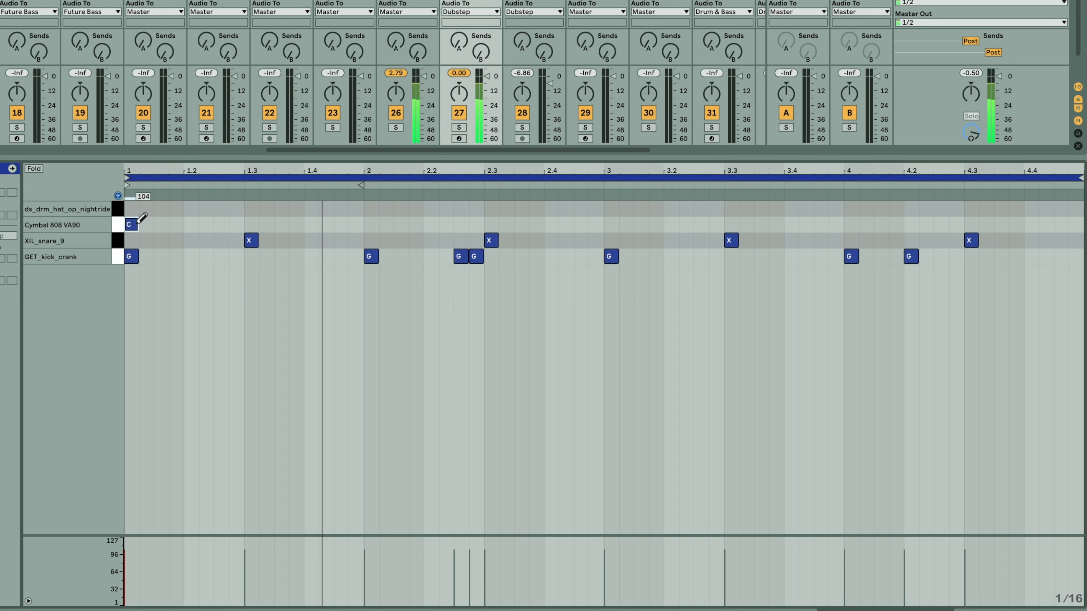
left_click(190, 209)
key("b")
left_click(244, 210)
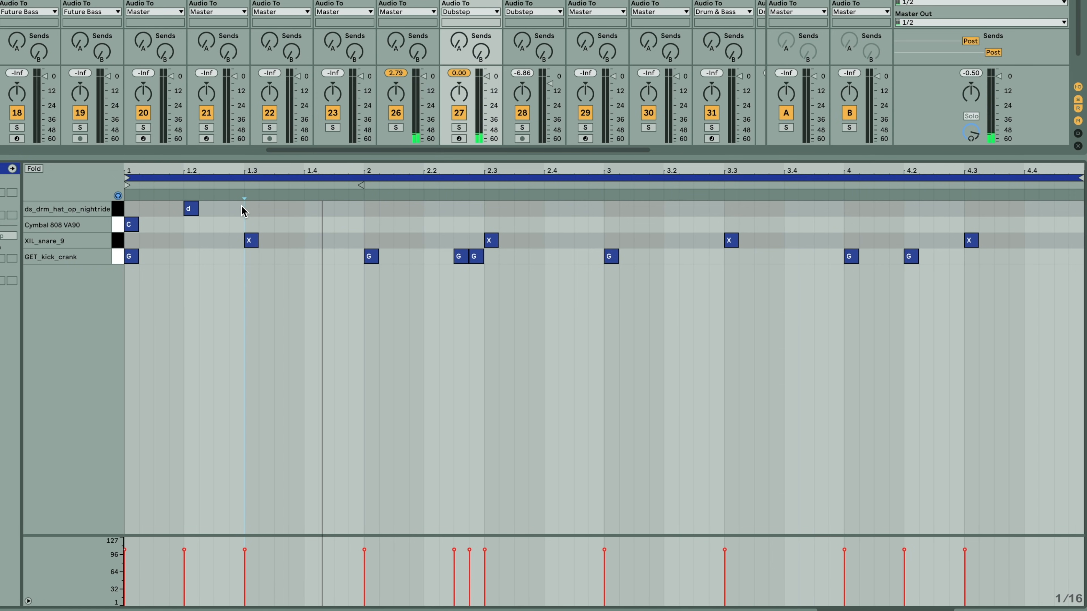
Step: Duplicate the cymbal and open hat pair every half bar through bar 4 while the pattern plays
left_click_drag(244, 206, 108, 234)
key("space")
key("super+d")
key("super+d")
key("super+d")
key("super+d")
key("super+d")
key("super+d")
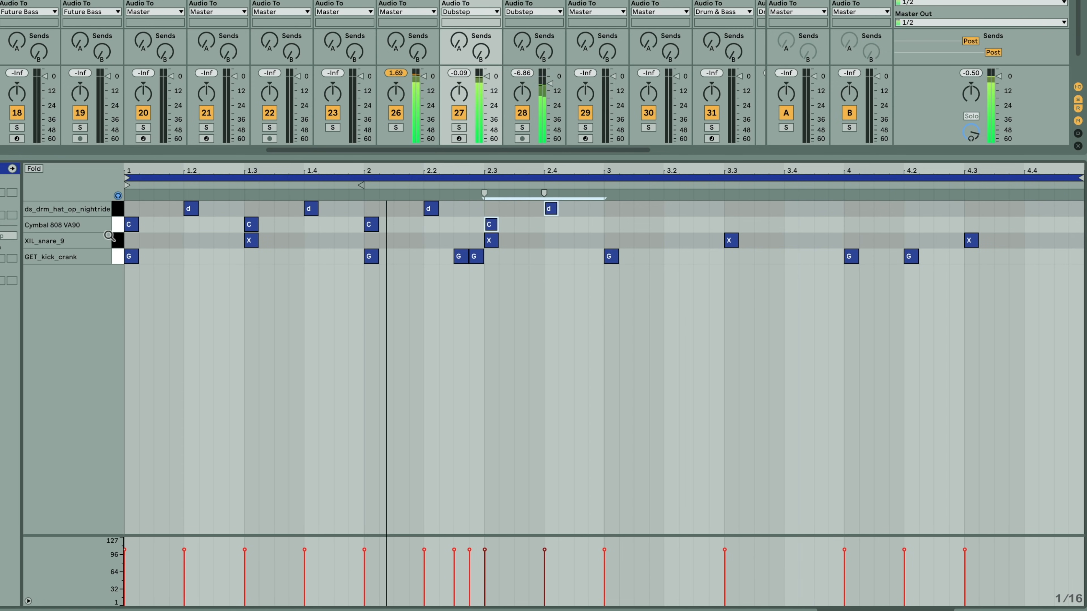
key("super+d")
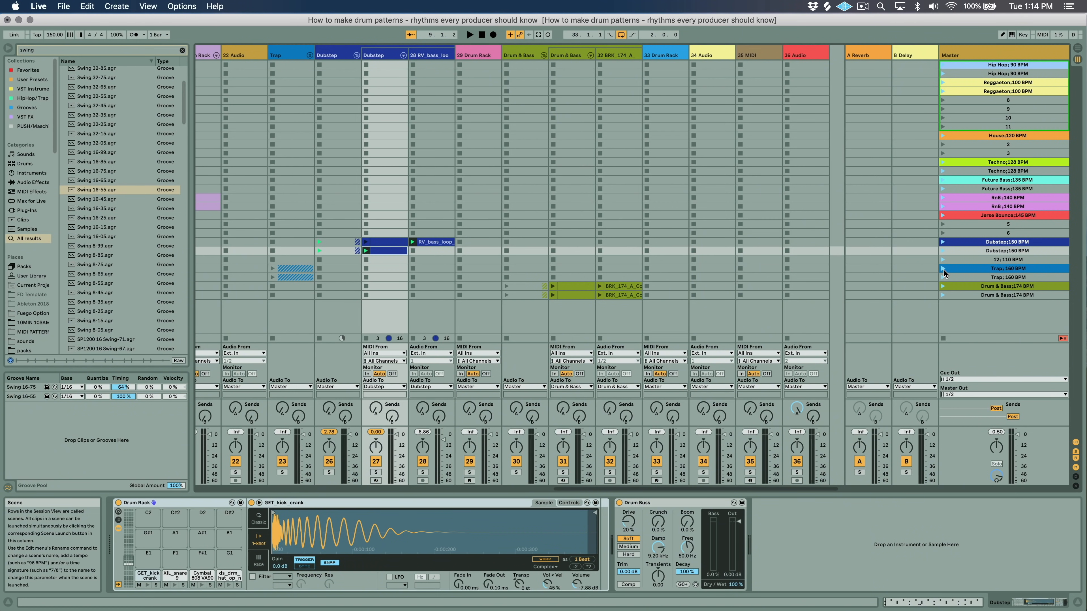
Step: Launch the first Trap scene at 160 BPM, unfold the Trap group and open the second scene's empty drum clip
left_click(943, 268)
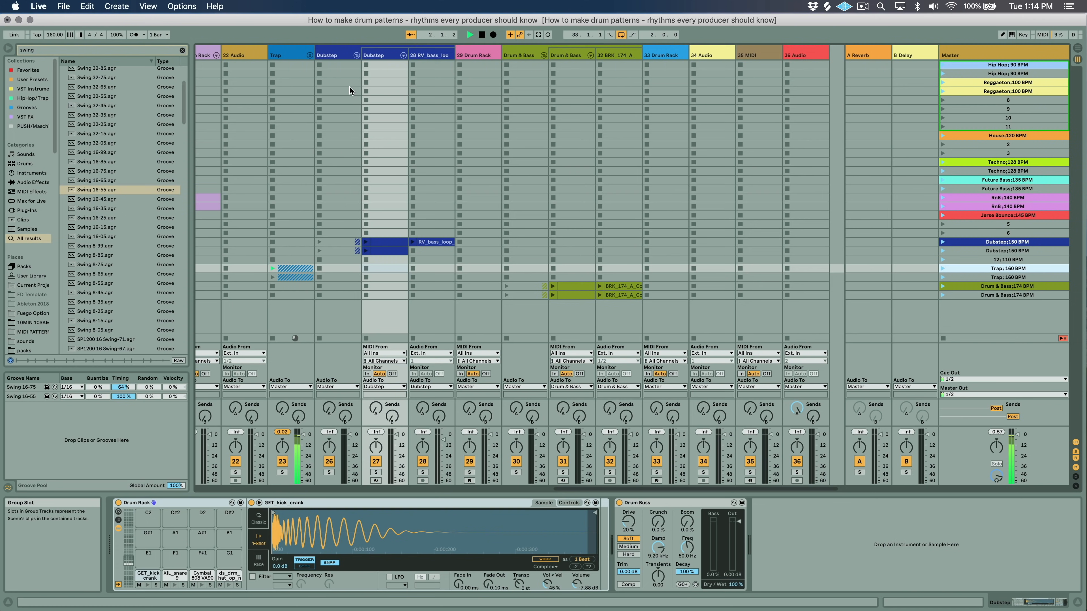
left_click(309, 55)
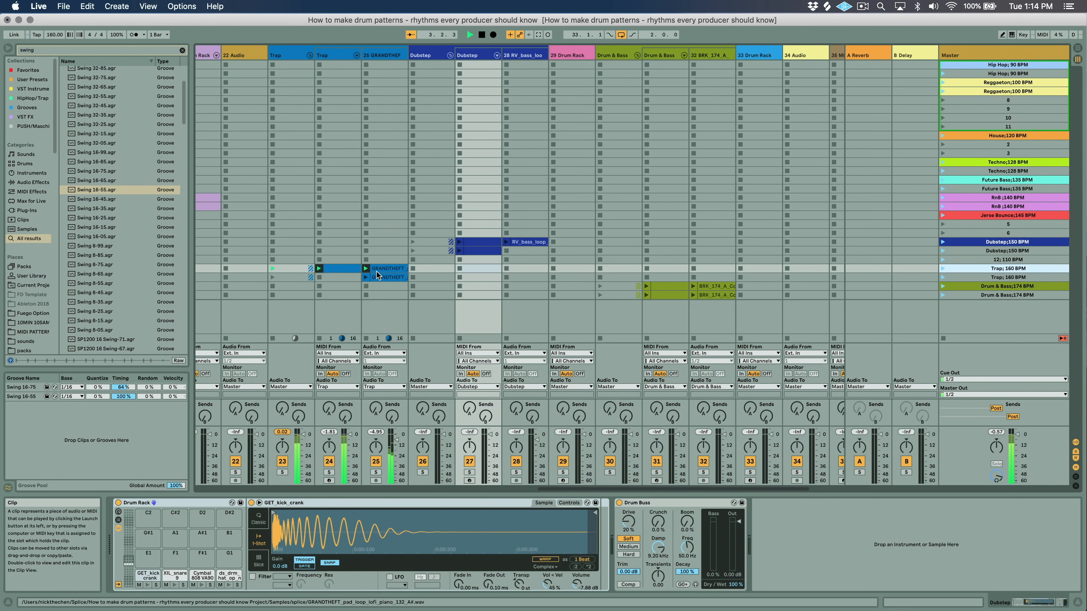
double_click(350, 277)
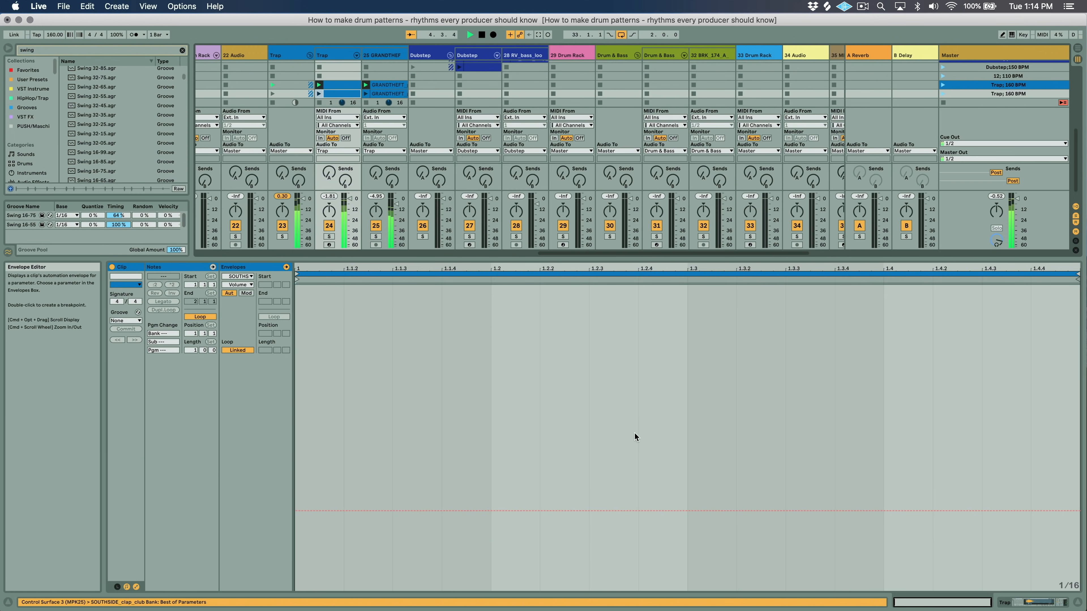
Step: Show the notes of the second Trap drum clip and audition its kick, clap, closed hi-hat and open hi-hat sounds
key("shift+Tab")
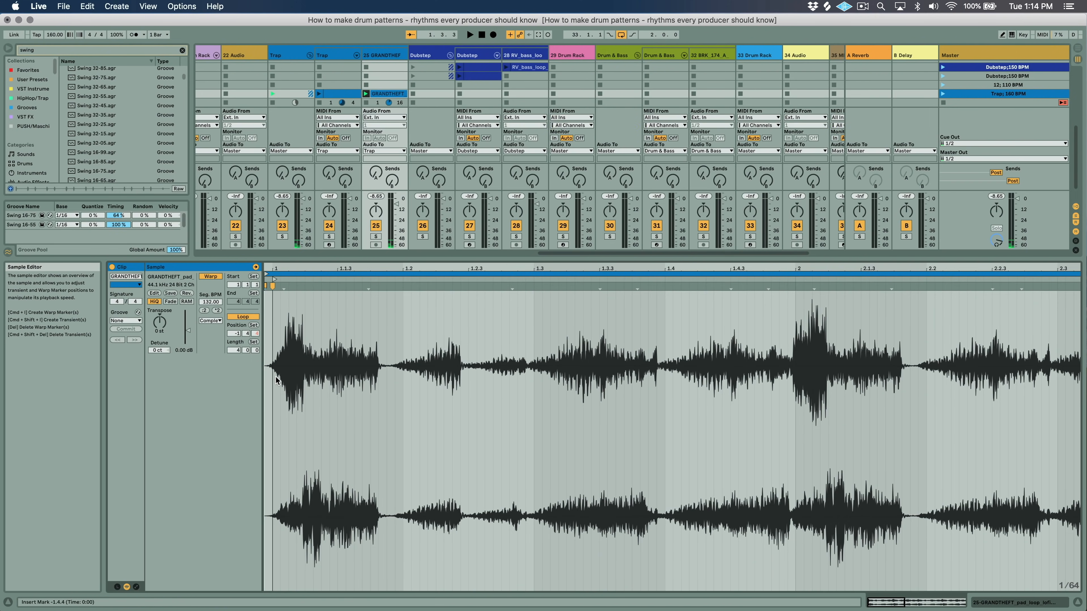
key("shift+Tab")
left_click(367, 269)
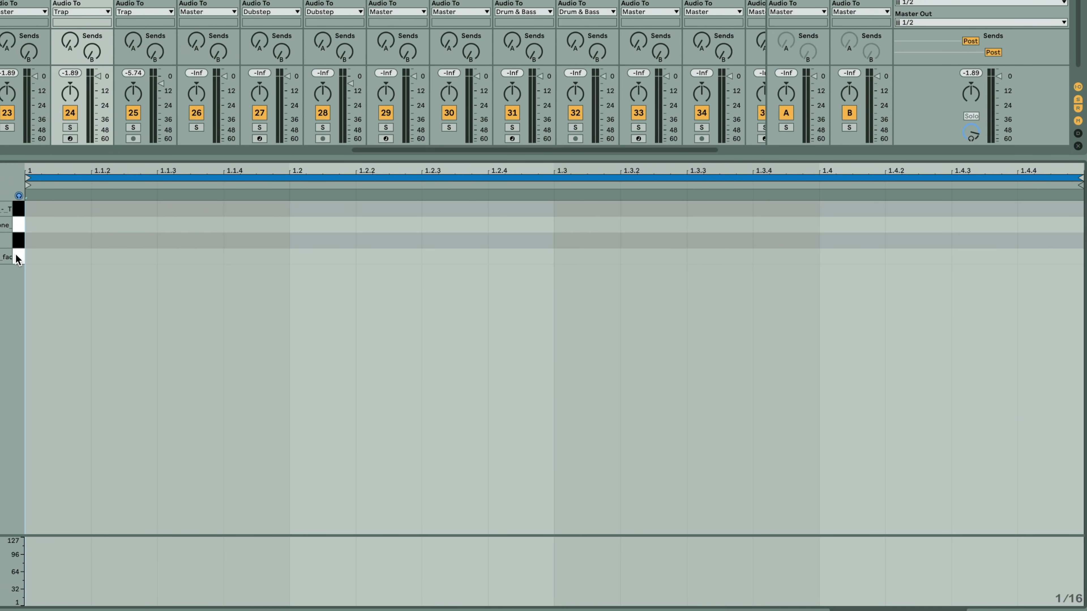
left_click(15, 255)
left_click(17, 239)
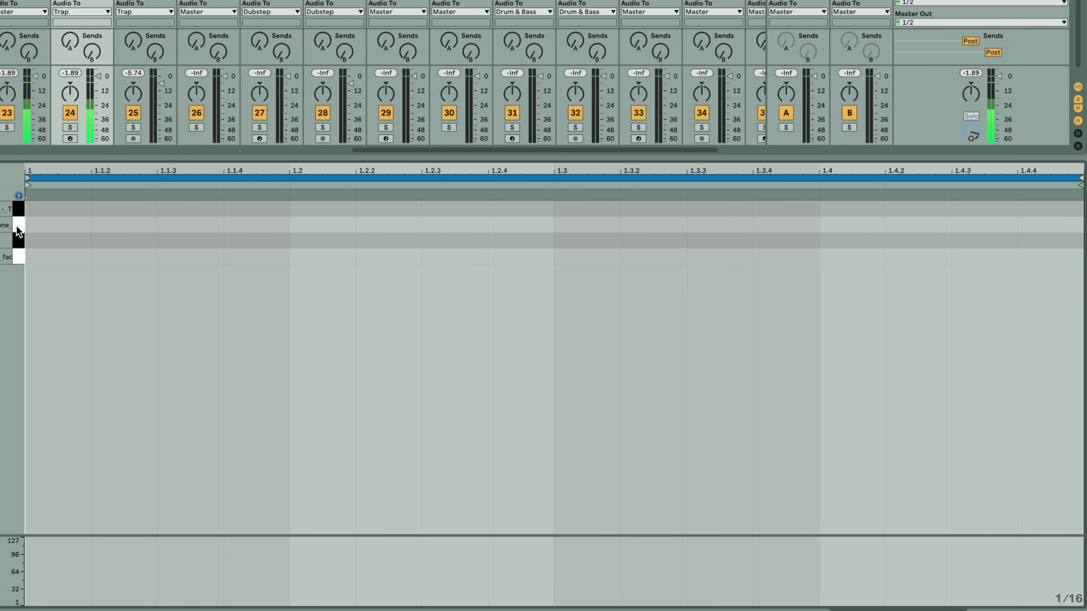
left_click(18, 228)
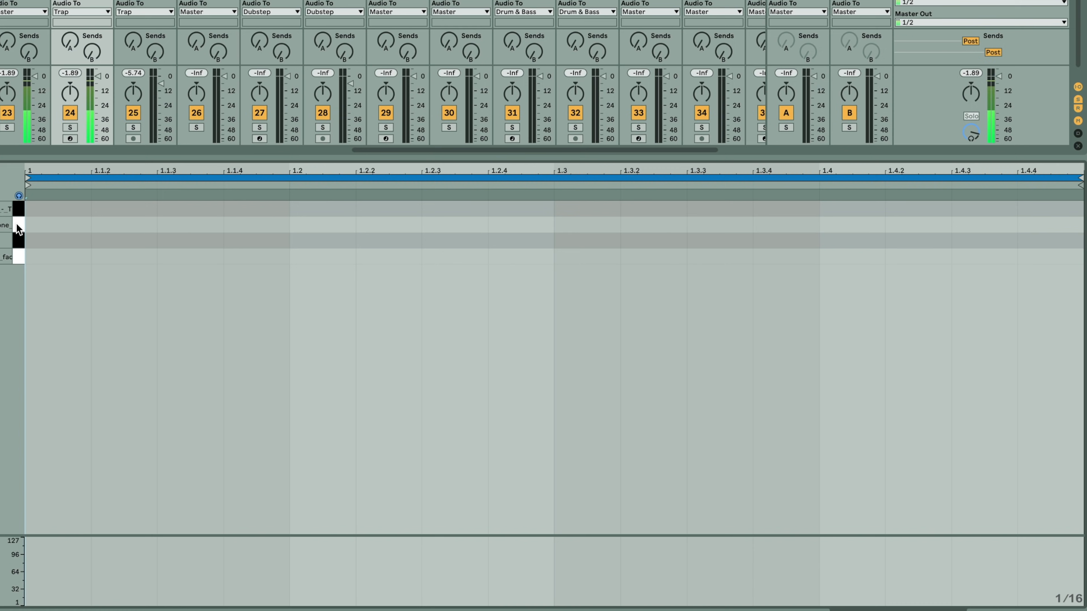
left_click(17, 209)
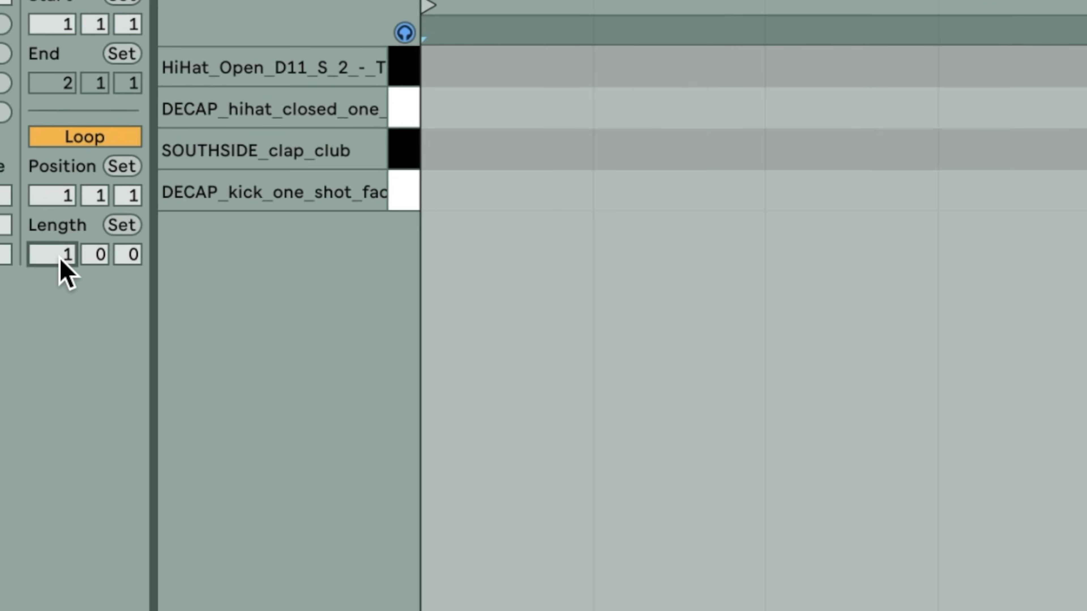
Step: Set the clip's loop length to 4 bars and add SOUTHSIDE_clap_club notes at 1.3, 2.3, 3.3 and 4.3
type("4")
key("Return")
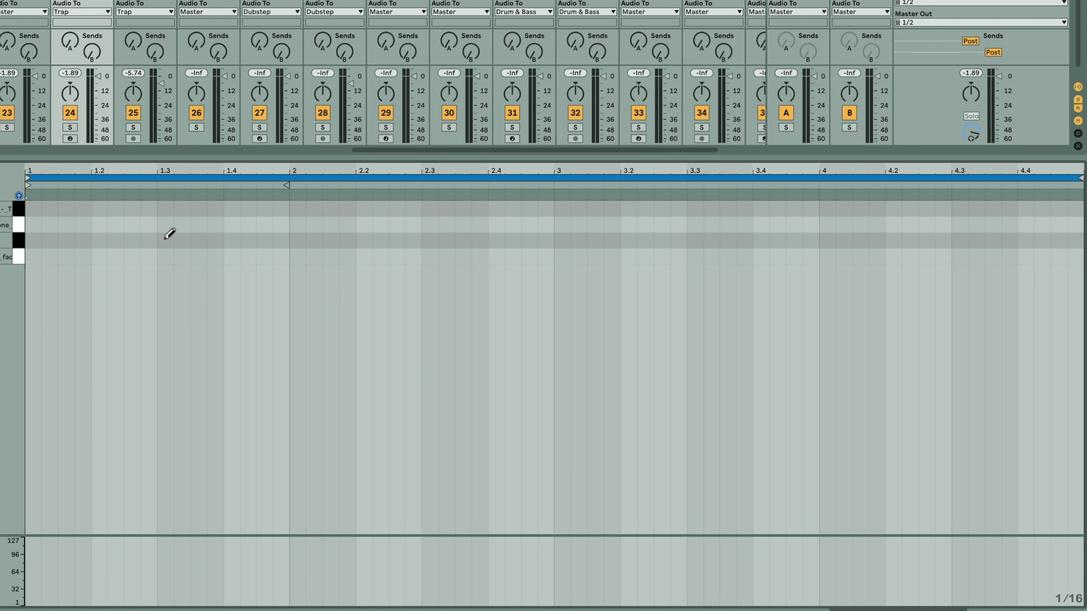
left_click(166, 240)
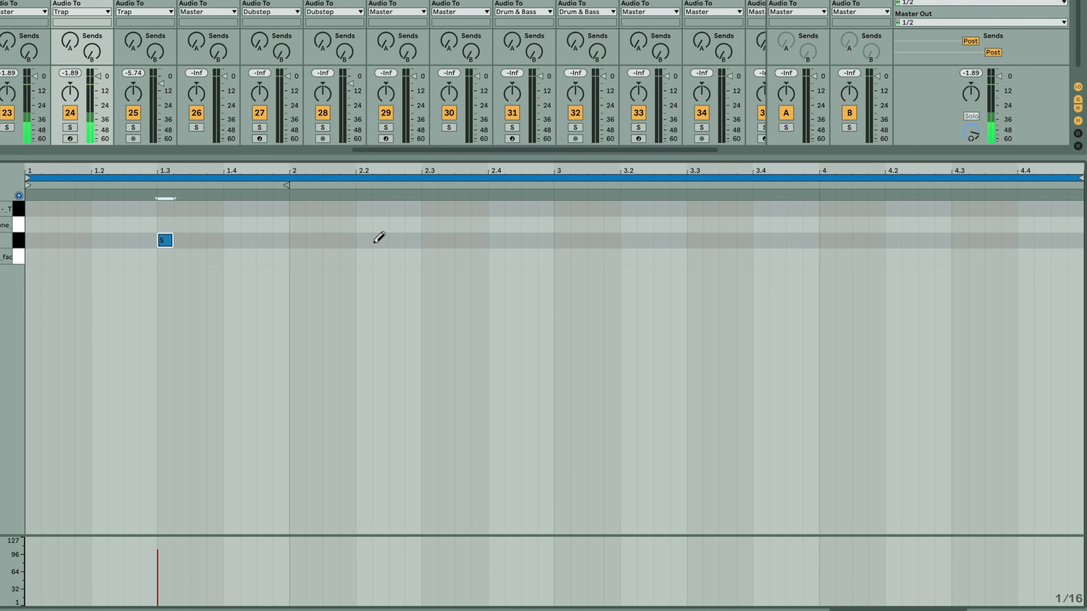
key("space")
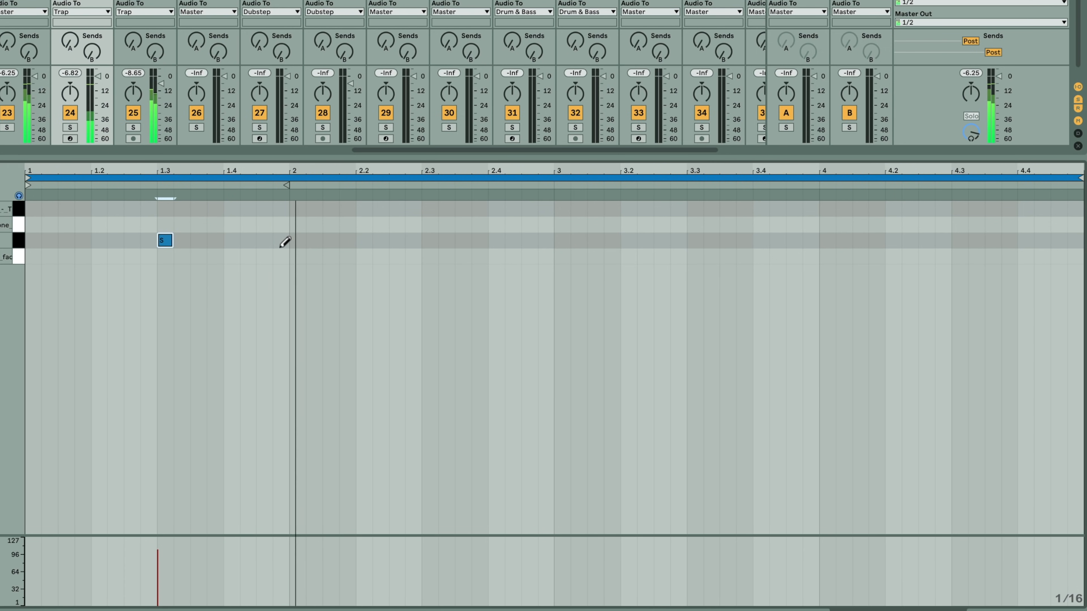
left_click(429, 241)
left_click(695, 240)
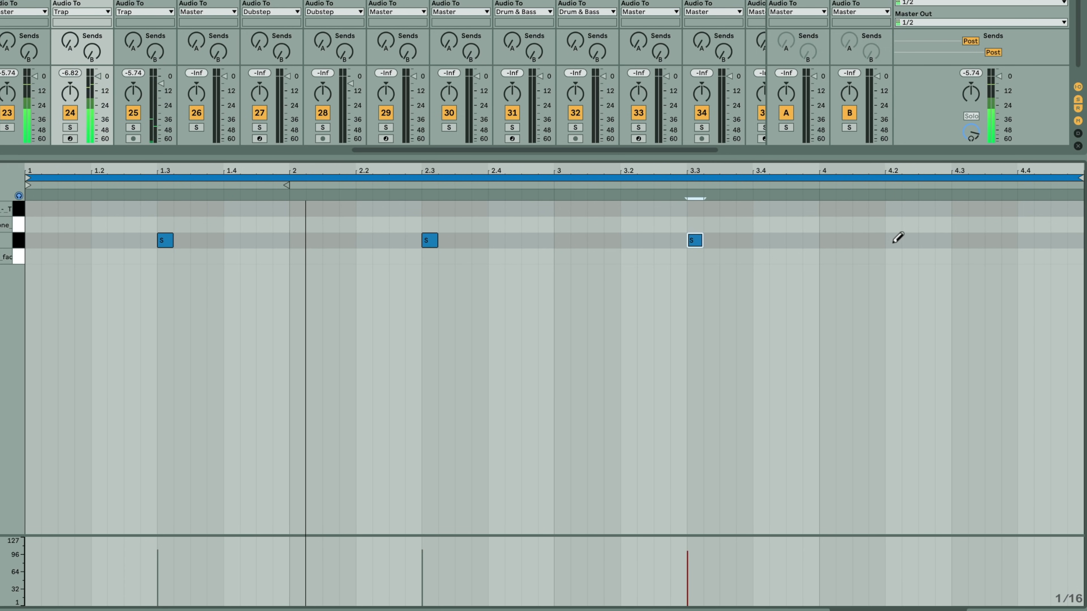
left_click(960, 241)
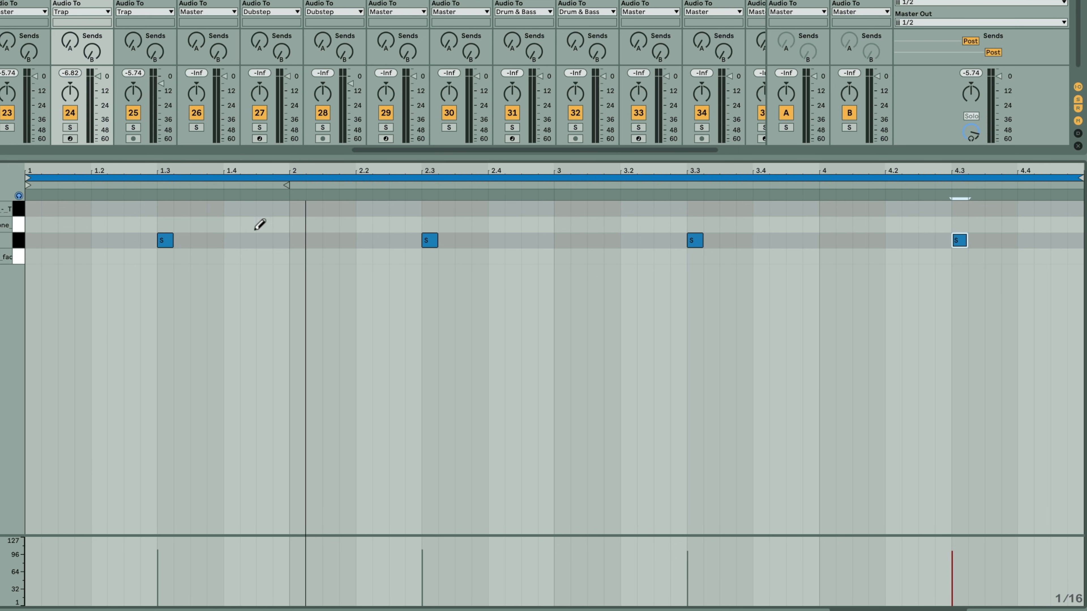
Step: Add extra SOUTHSIDE_clap_club notes at 1.4.3, 2.1.3 and 3.4.3 and play the pattern
left_click(264, 240)
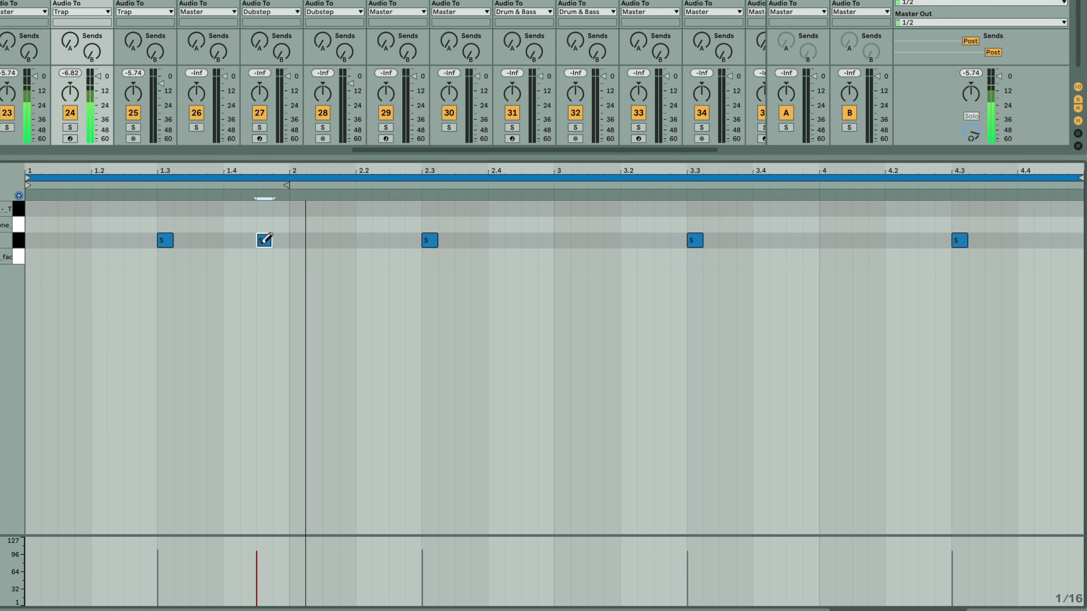
left_click(331, 240)
key("space")
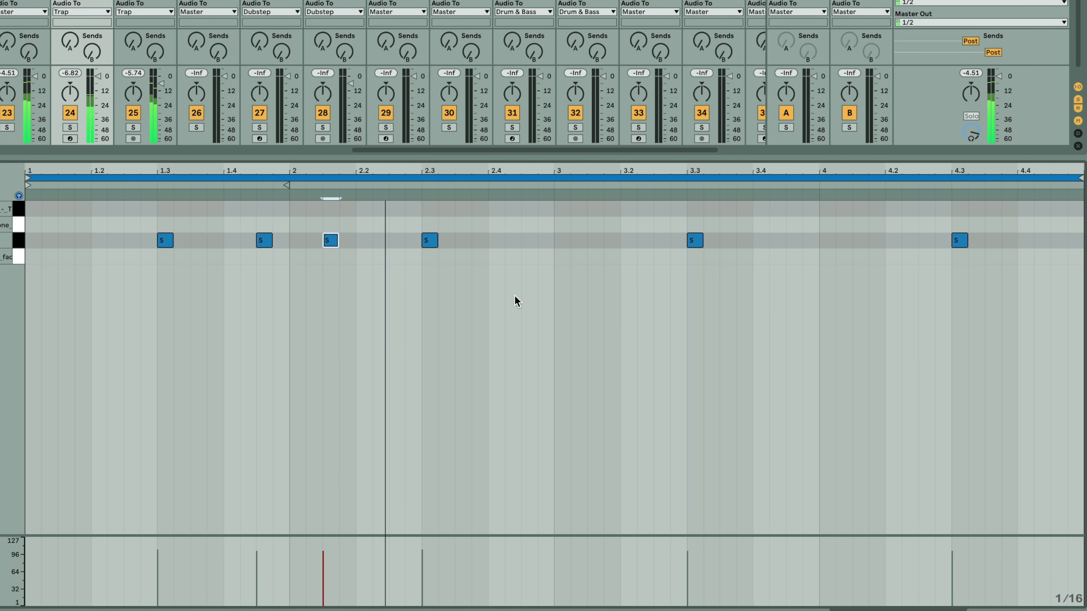
left_click(794, 241)
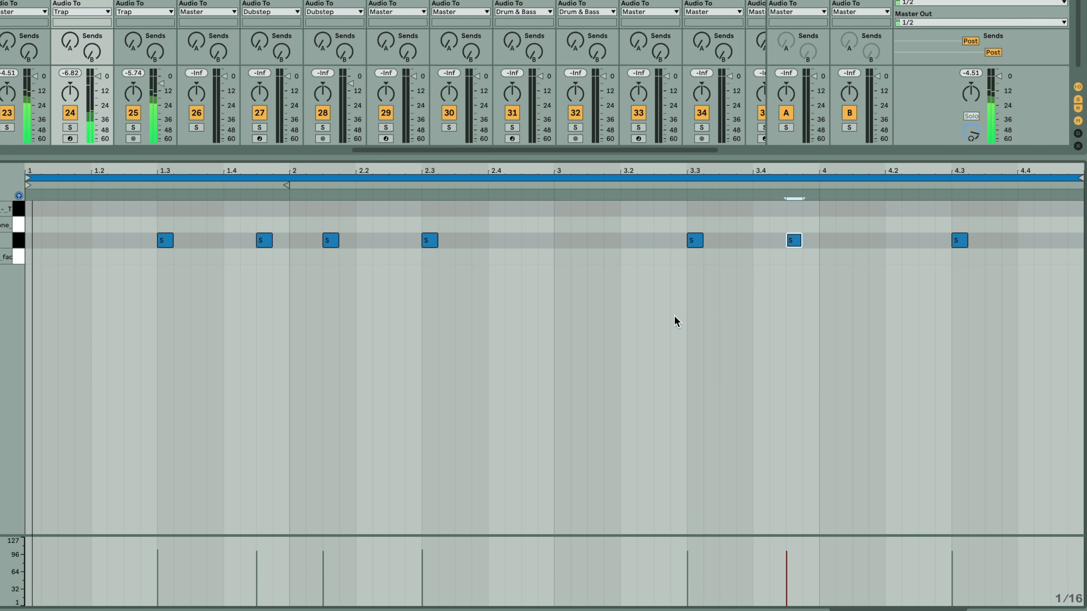
key("b")
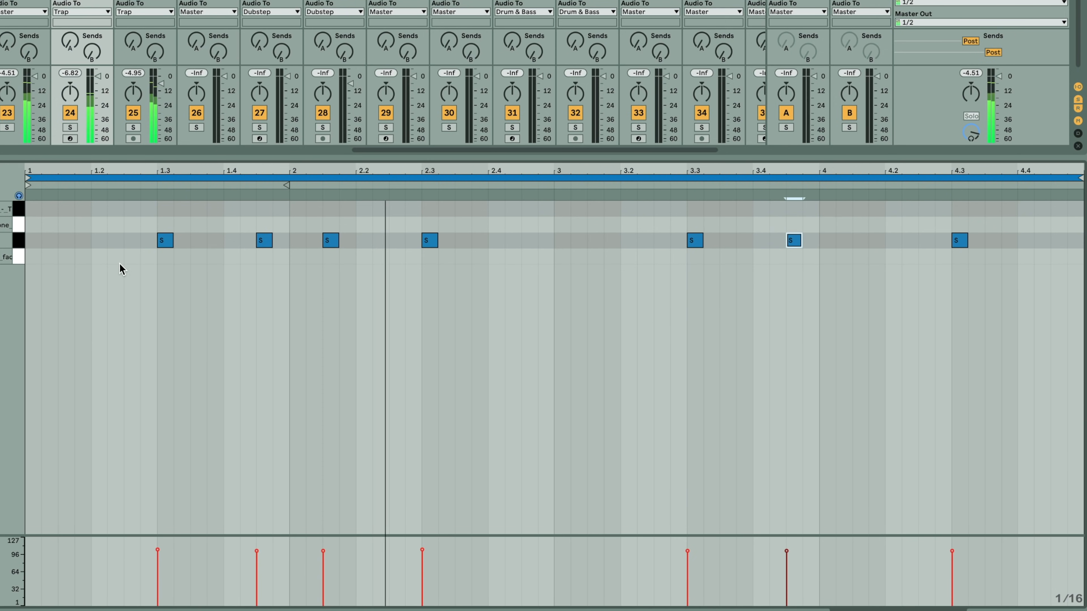
Step: Add DECAP kick notes at 1.1 and 1.2.3 and play the pattern
left_click(32, 256)
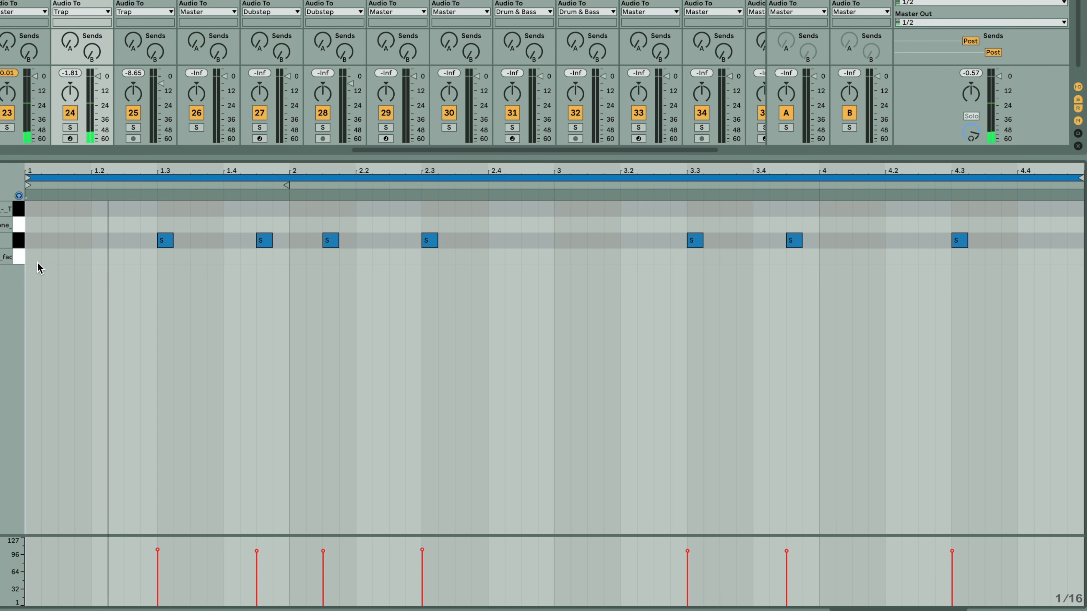
double_click(33, 257)
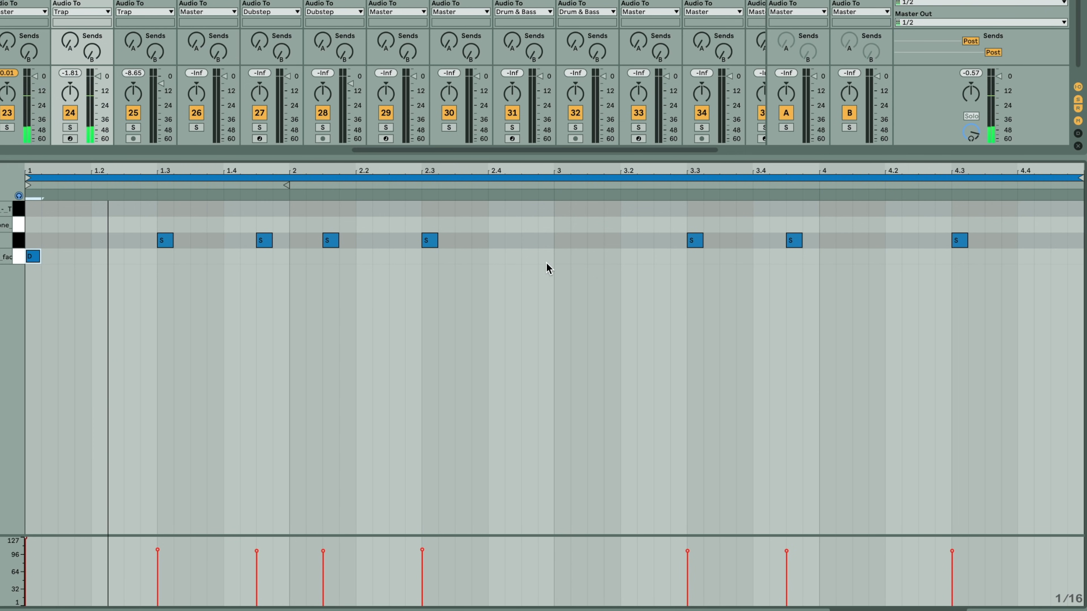
left_click(33, 258)
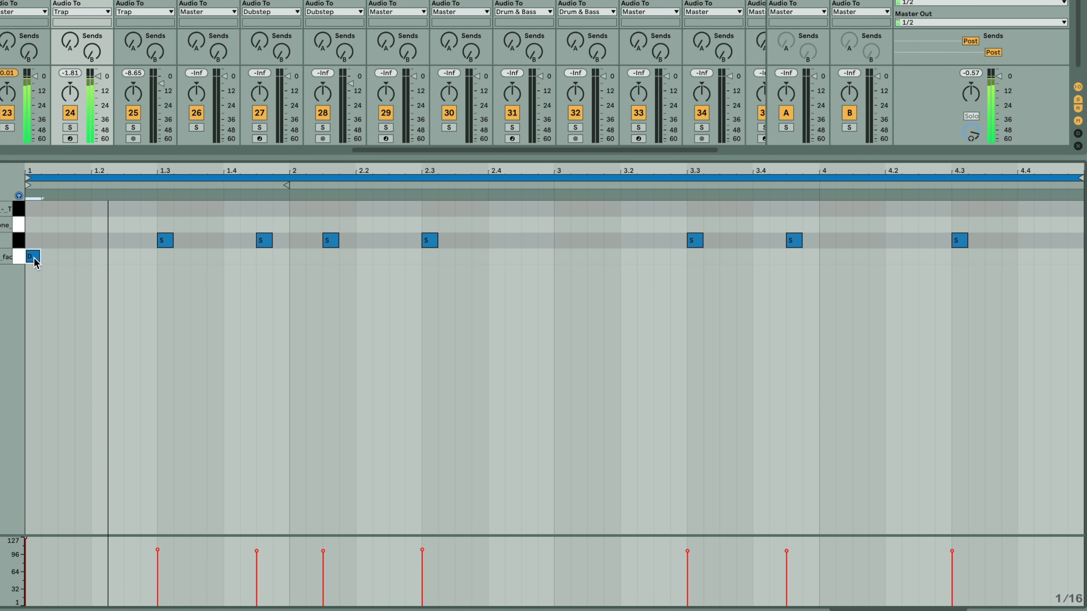
left_click_drag(35, 258, 130, 267)
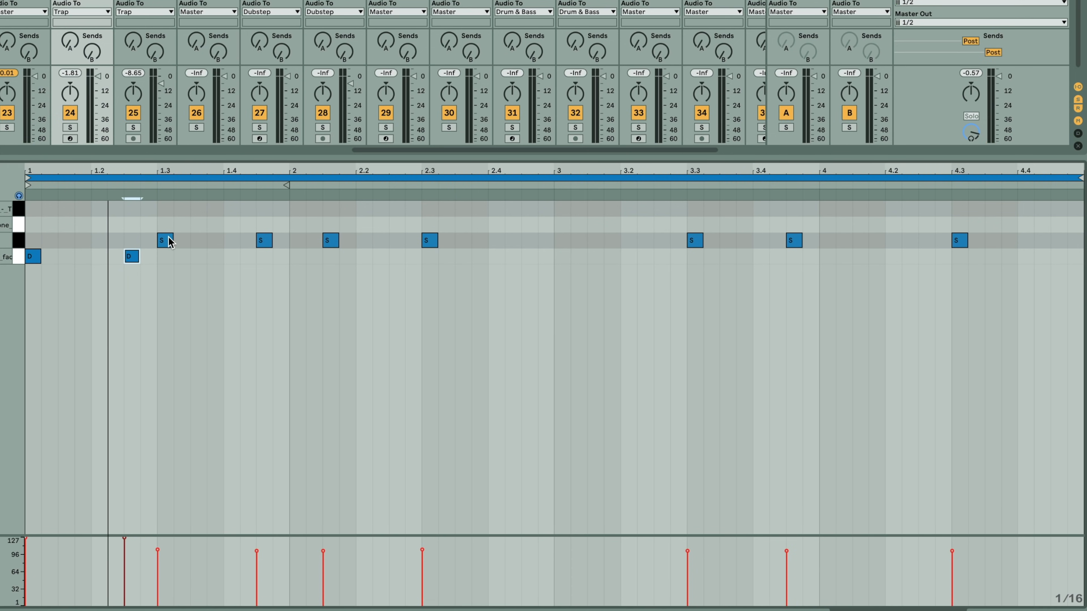
key("space")
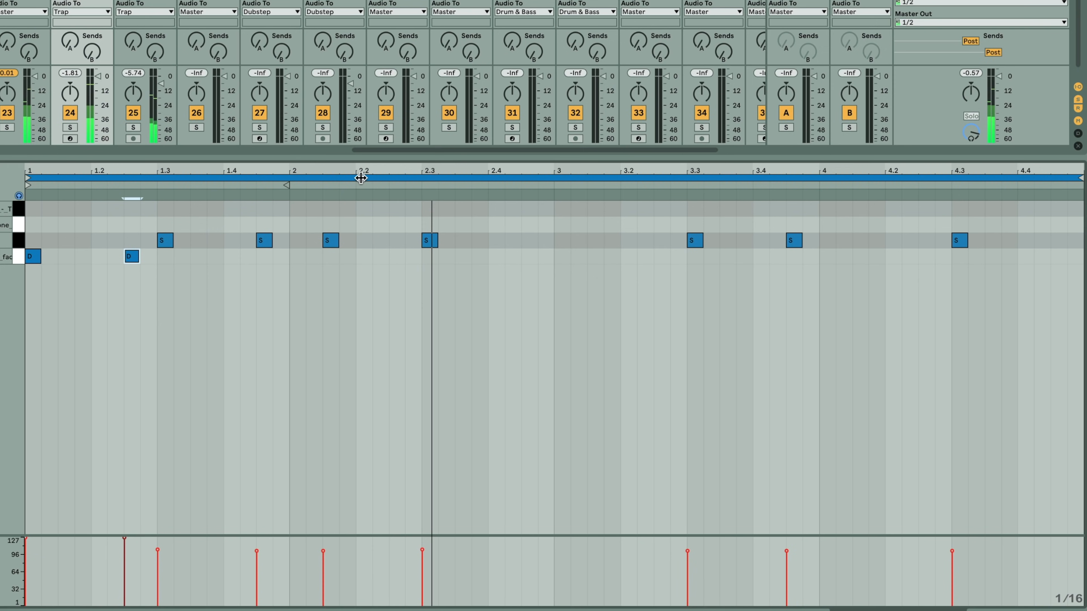
Step: Paste further kick notes at 2.2, 3.1 and 3.1.3, and copy kicks to 4.1.3 and 4.2
left_click(358, 270)
key("ctrl+v")
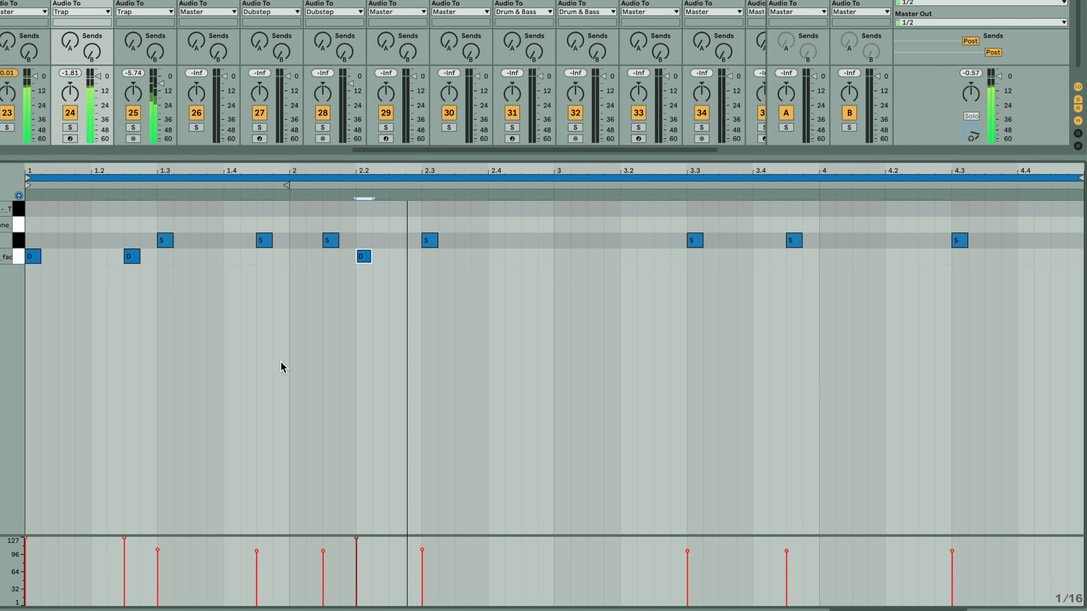
left_click(562, 257)
key("ctrl+v")
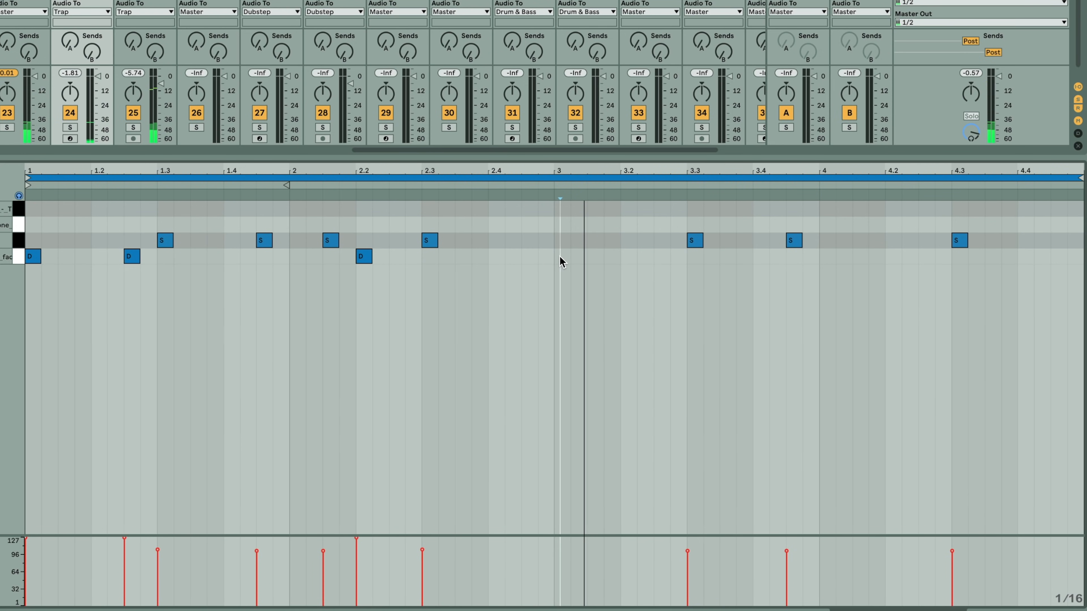
left_click_drag(568, 257, 559, 257)
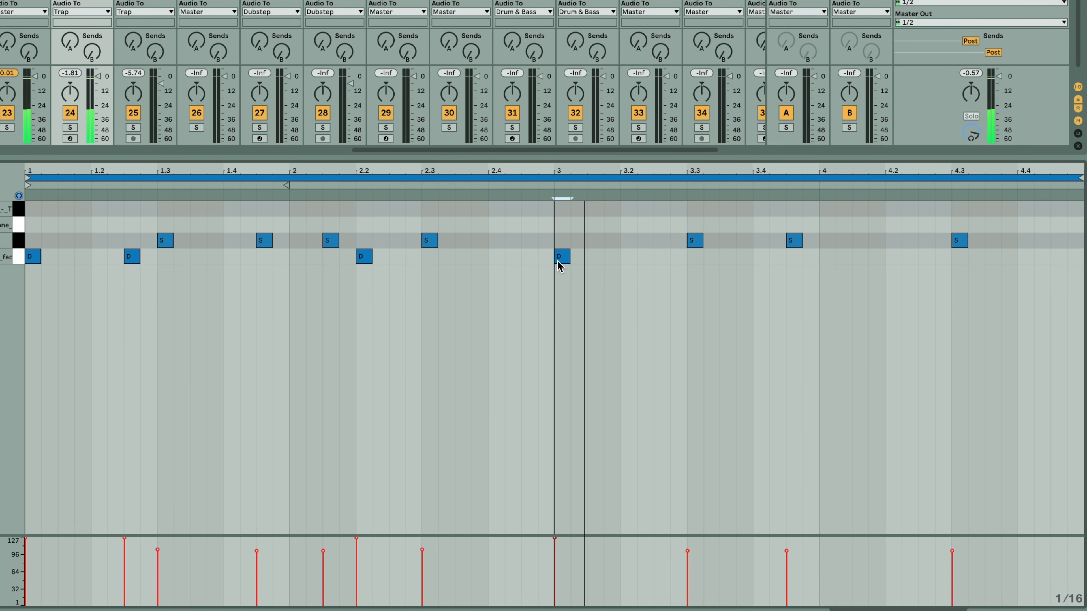
left_click(591, 259)
key("ctrl+v")
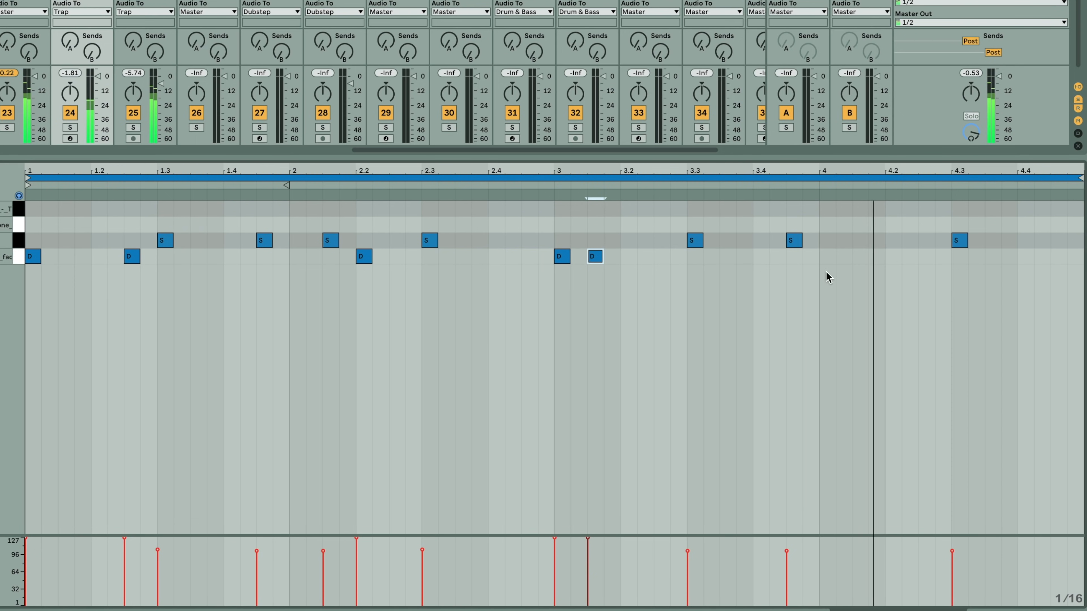
left_click_drag(595, 261, 898, 258)
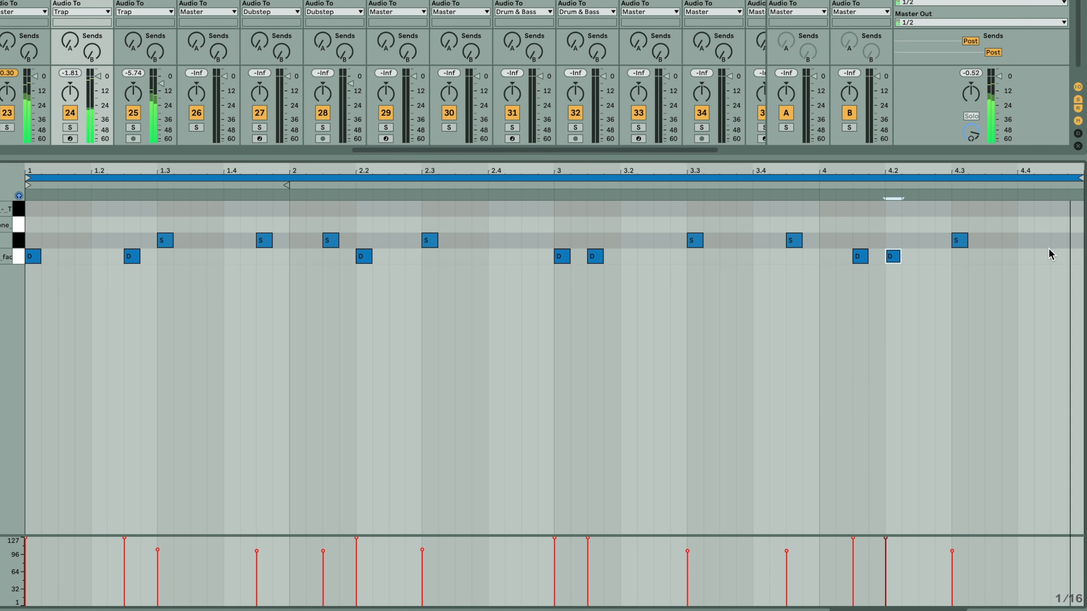
Step: Fill all four bars with 1/8 closed hi-hat notes, replace the one at 1.4 with four 1/32 notes and play
key("b")
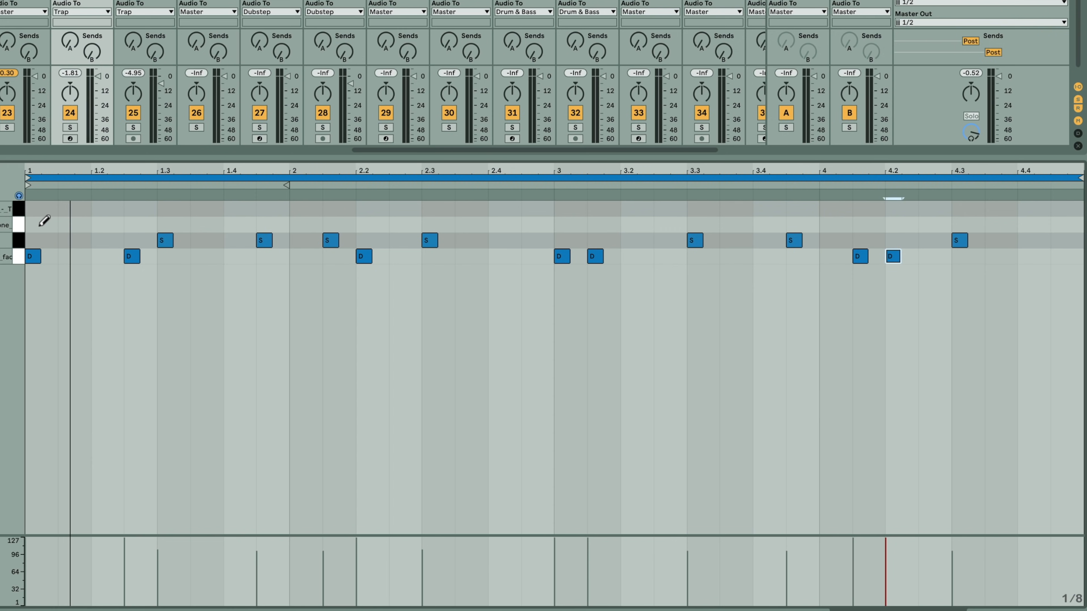
left_click_drag(44, 223, 1081, 225)
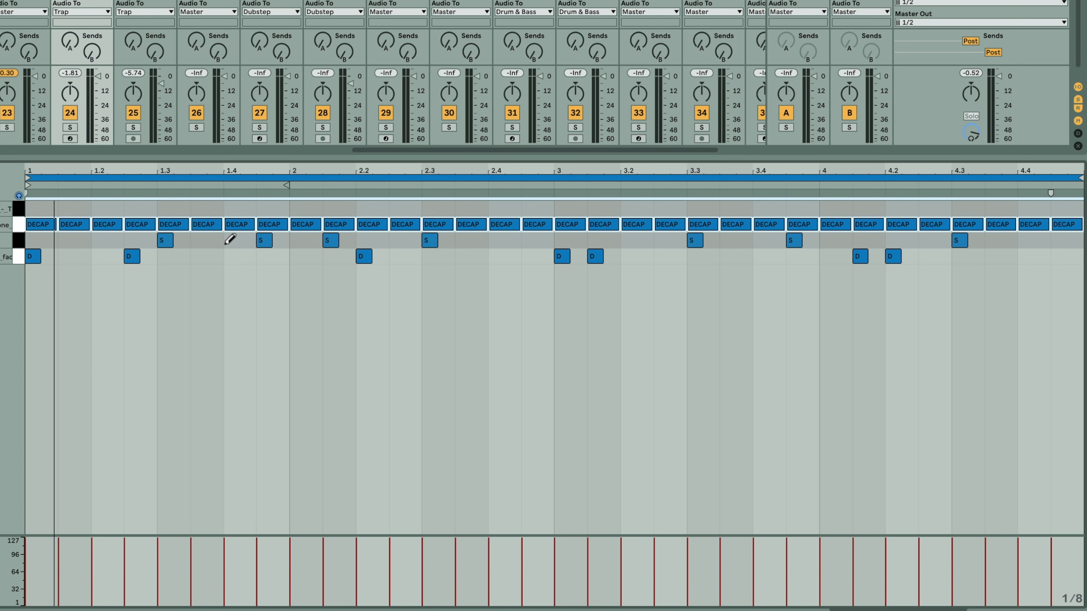
left_click(240, 227)
mouse_move(236, 220)
left_mouse_down()
mouse_move(266, 221)
mouse_move(256, 221)
left_mouse_up()
key("space")
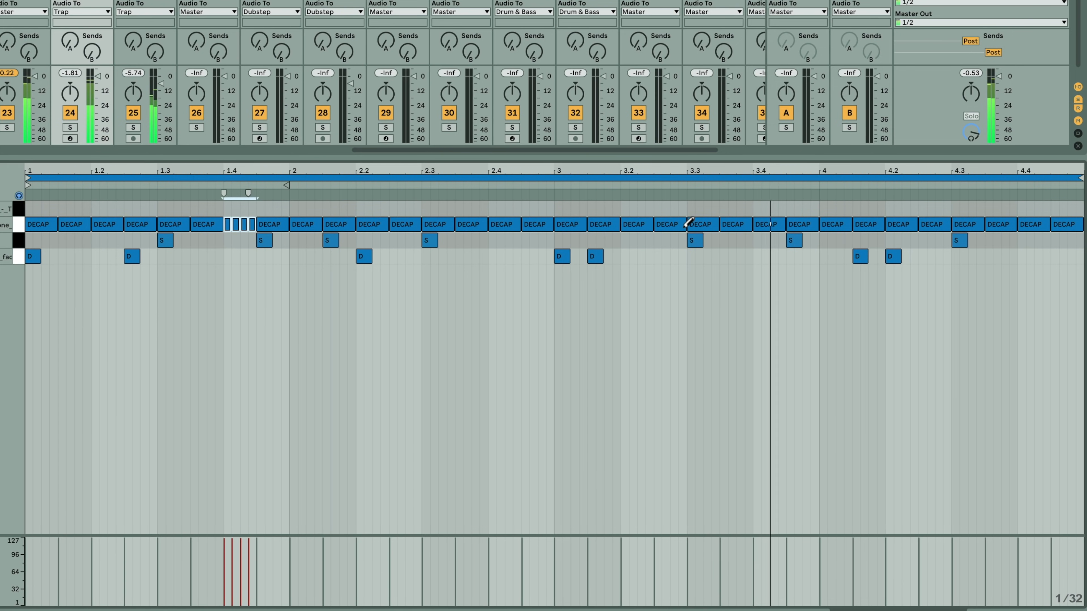
Step: Replace the closed hi-hat at 3.2.3 with four 1/32 notes and the one at 3.1 with three 1/32 notes
left_click(659, 223)
left_click(659, 224)
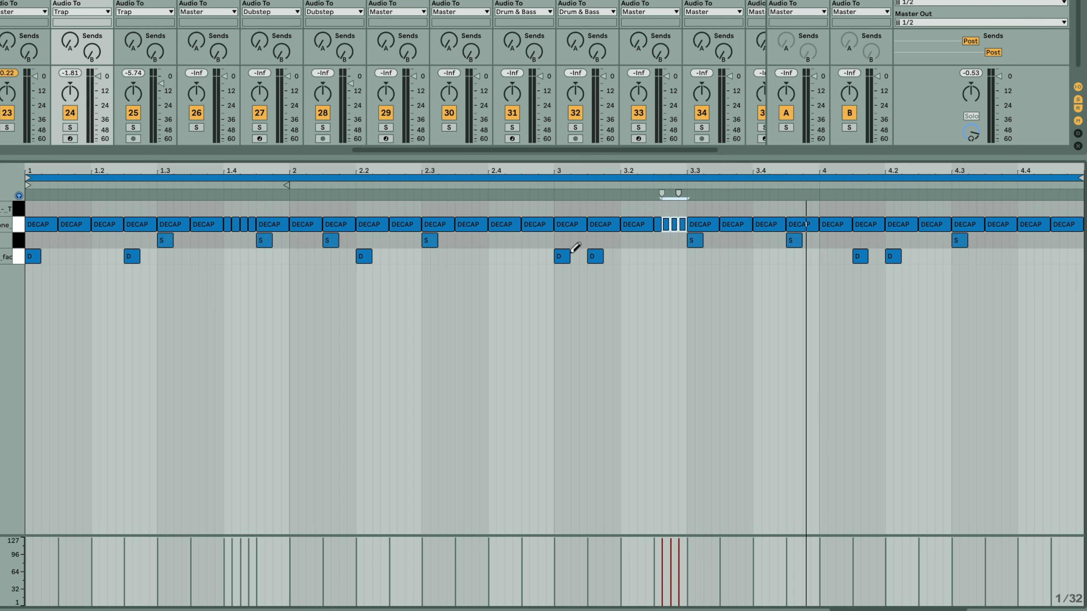
left_click(559, 223)
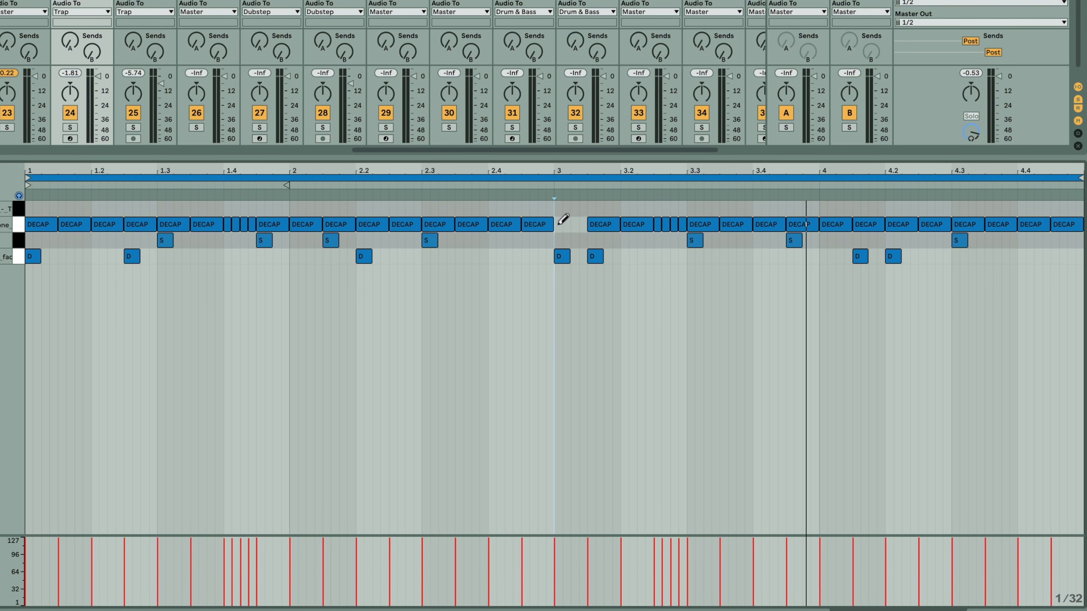
left_click(559, 224)
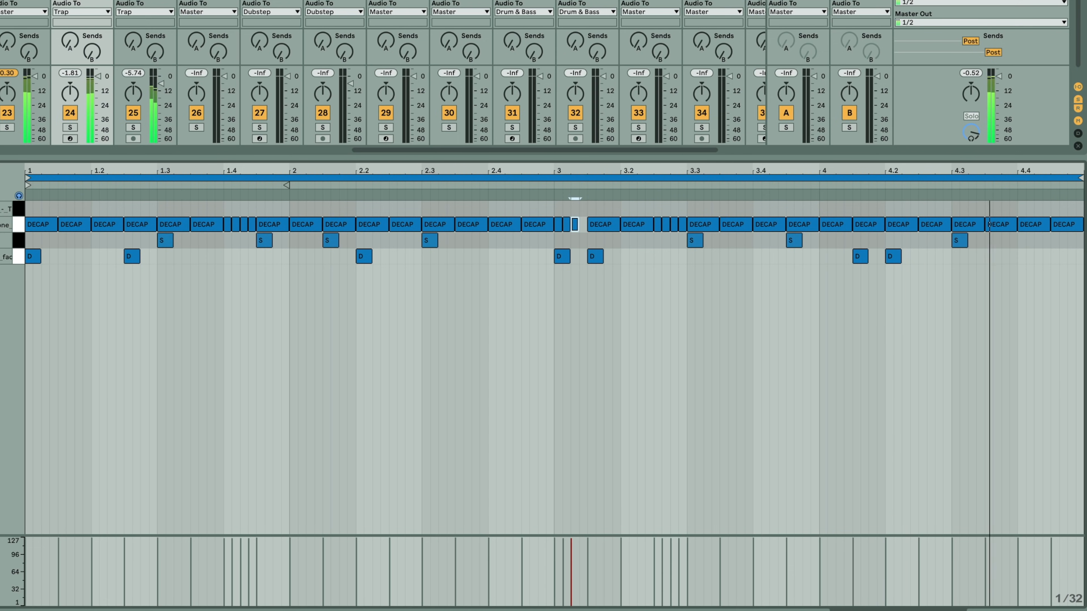
Step: Rework the closed hi-hats in beat 4.4 with shorter notes on a 1/8T triplet grid
left_click(1043, 224)
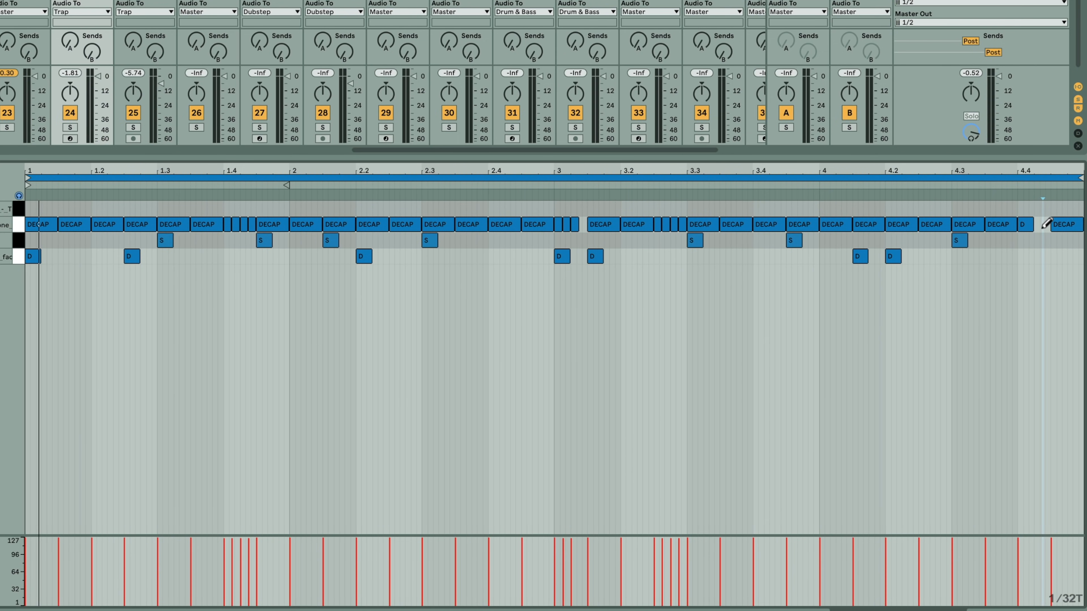
left_click(1041, 227)
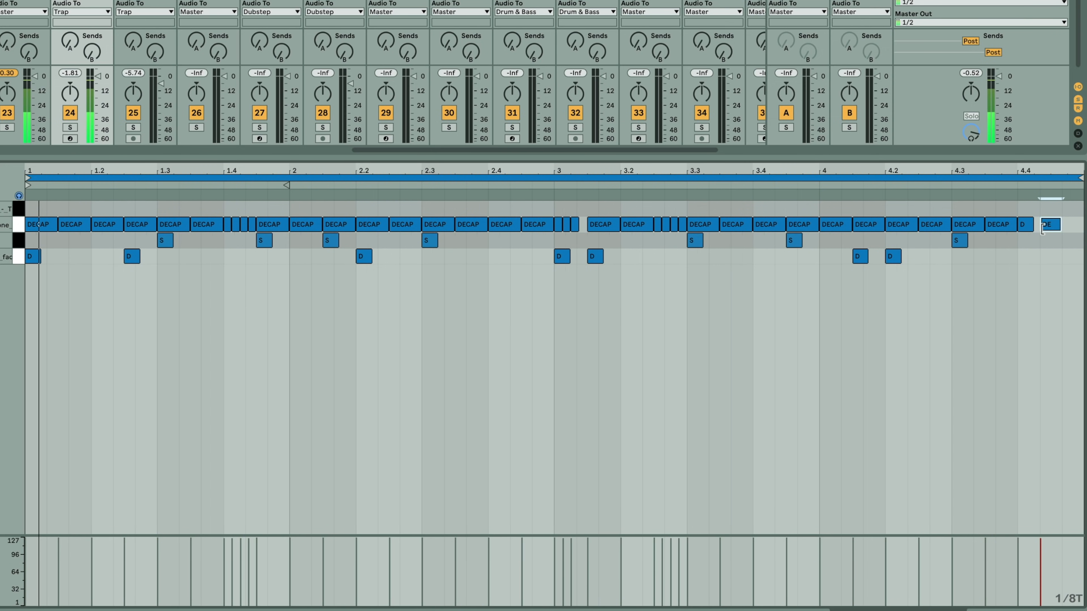
left_click_drag(1057, 227, 1062, 227)
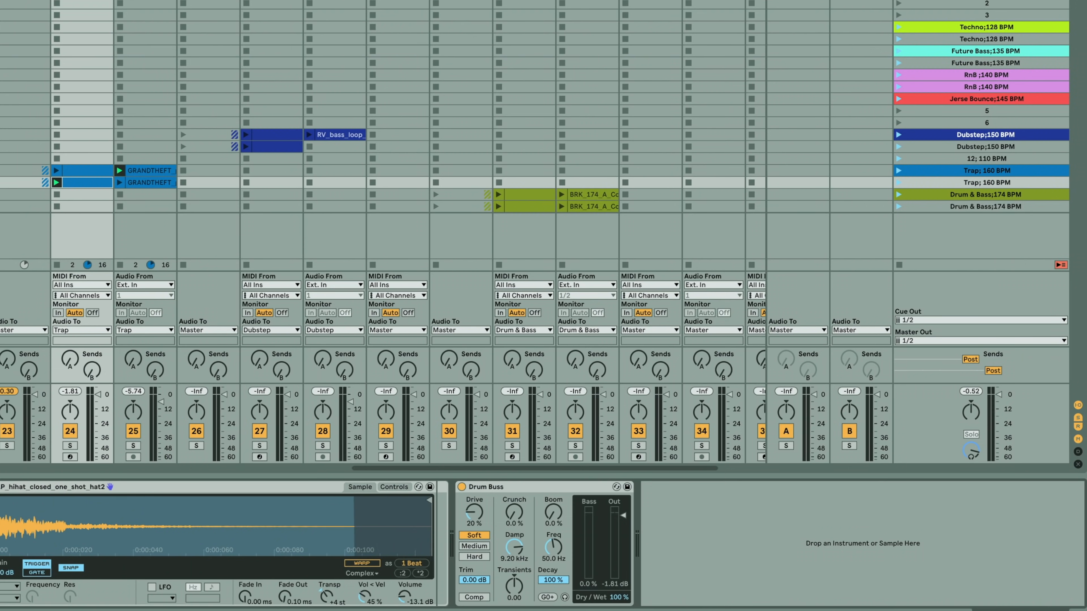
Step: Show the closed hi-hat's Transp envelope, add a pitch dip from 0 at 1.4 to about -10 st before bar 2, and play
right_click(326, 595)
left_click(363, 441)
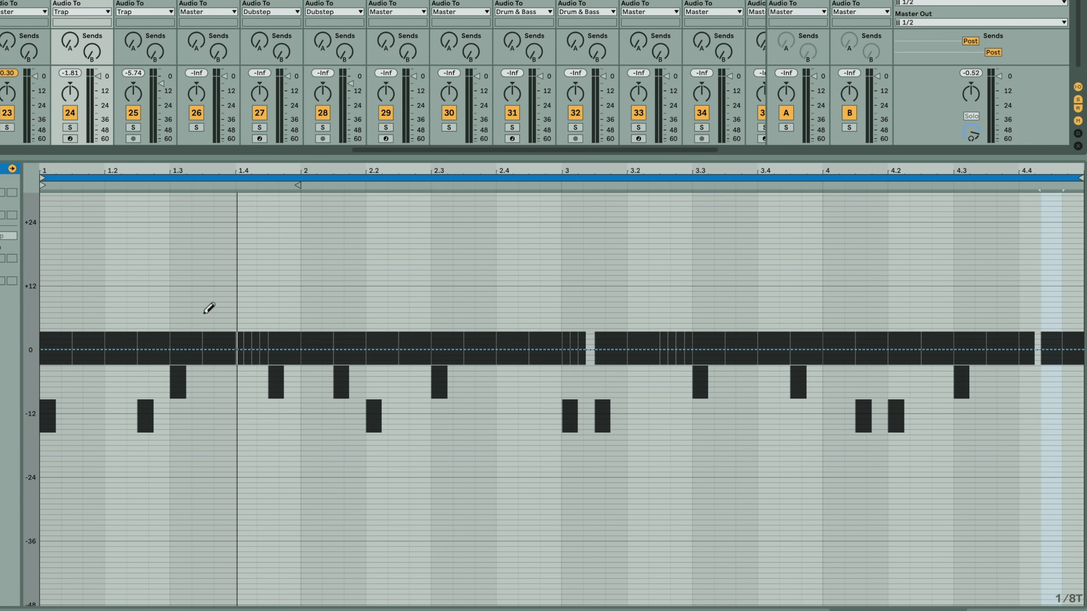
left_click(237, 349)
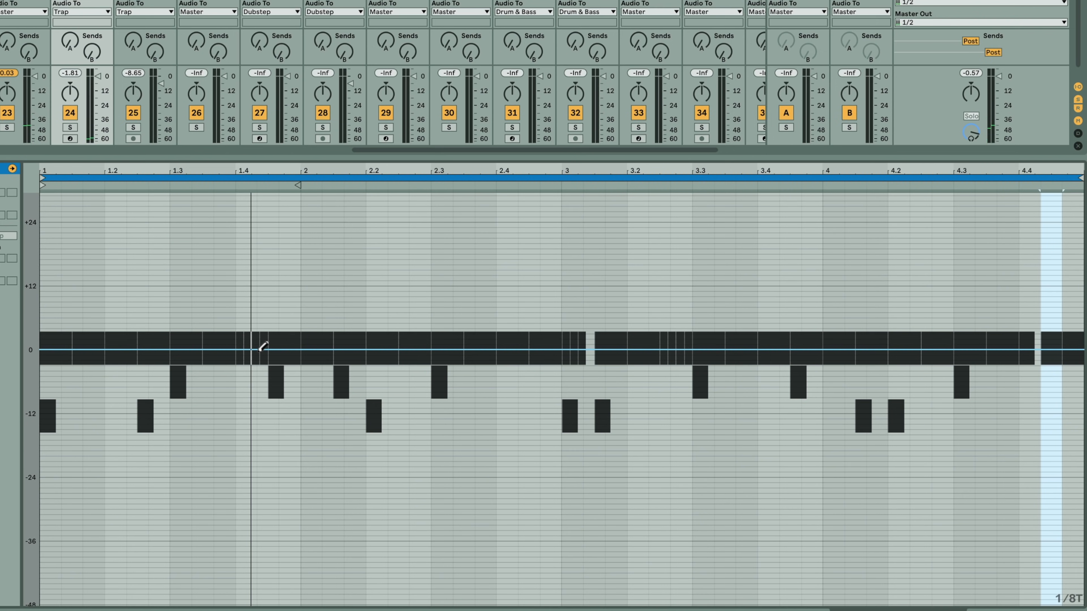
left_click_drag(248, 352, 278, 402)
key("space")
Step: Raise the hi-hat transposition from 0 st just before 2.4 to about +8 st at bar 3, then lower it to -1 st at 3.3
left_click(492, 350)
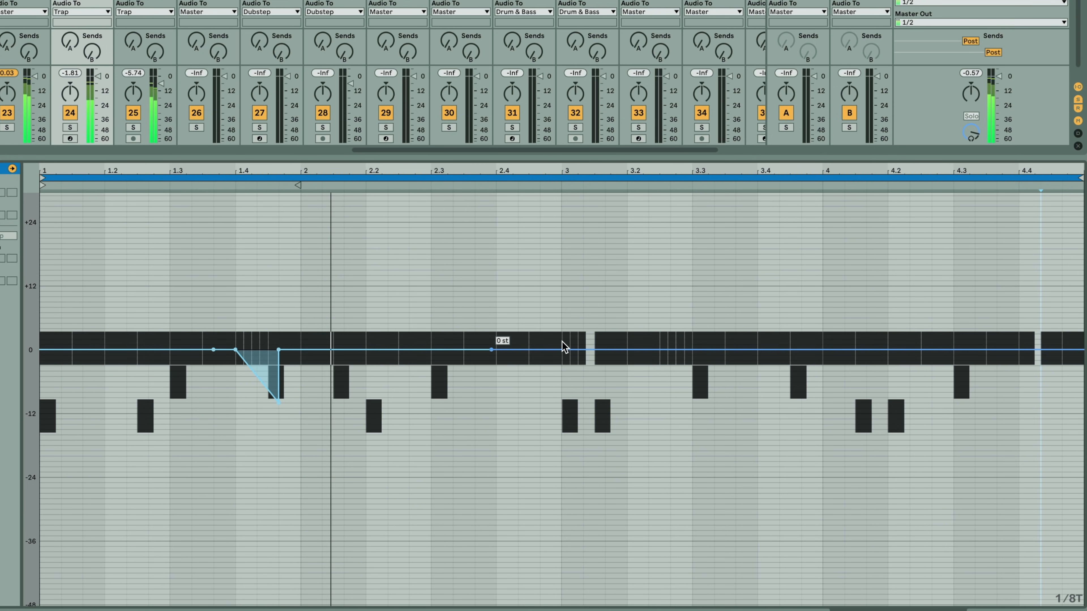
left_click_drag(562, 350, 561, 307)
left_click_drag(714, 307, 693, 355)
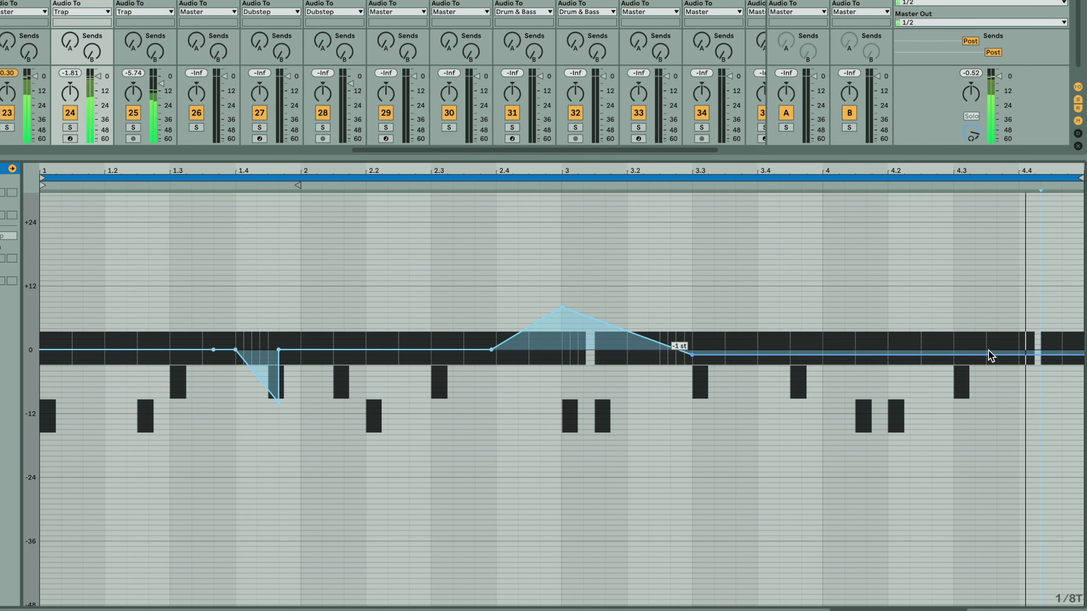
Step: Shape a hi-hat transposition peak within beat 4.4, starting from -1 st just before 4.4 and falling towards the clip's end
left_click(997, 355)
left_click_drag(1046, 355, 1084, 344)
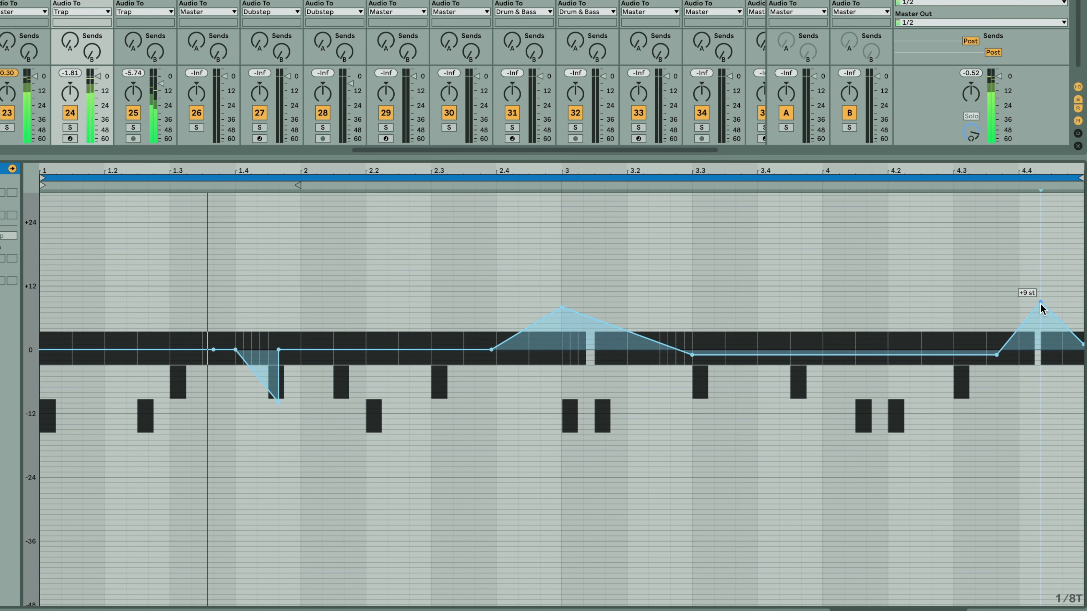
left_click_drag(1041, 305, 1040, 333)
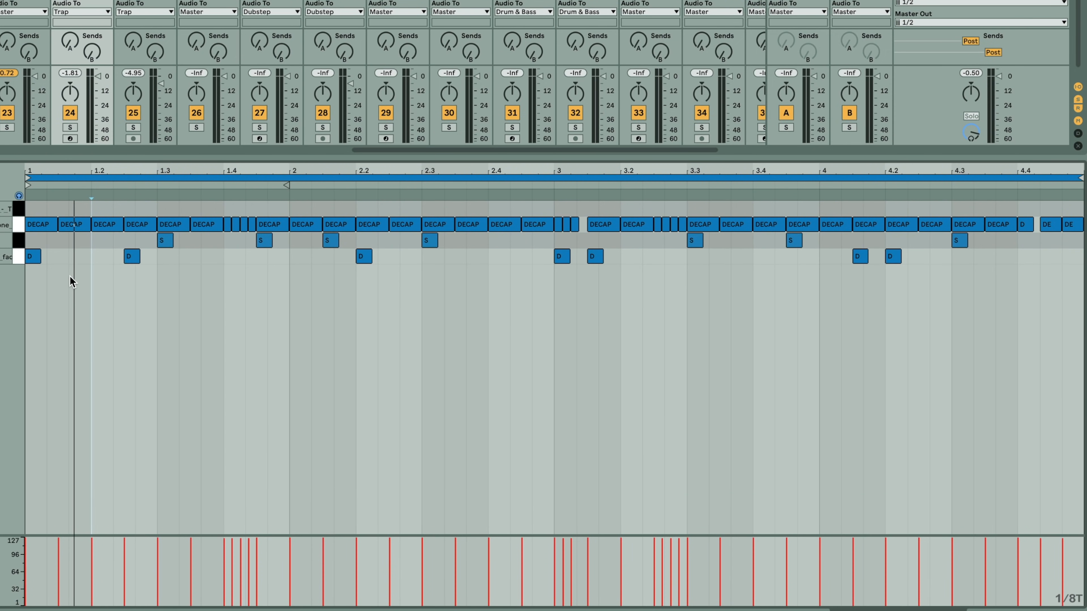
Step: Add hi-hat notes at 1.2 and 3.2 in the lane above the closed hi-hats
left_click(103, 208)
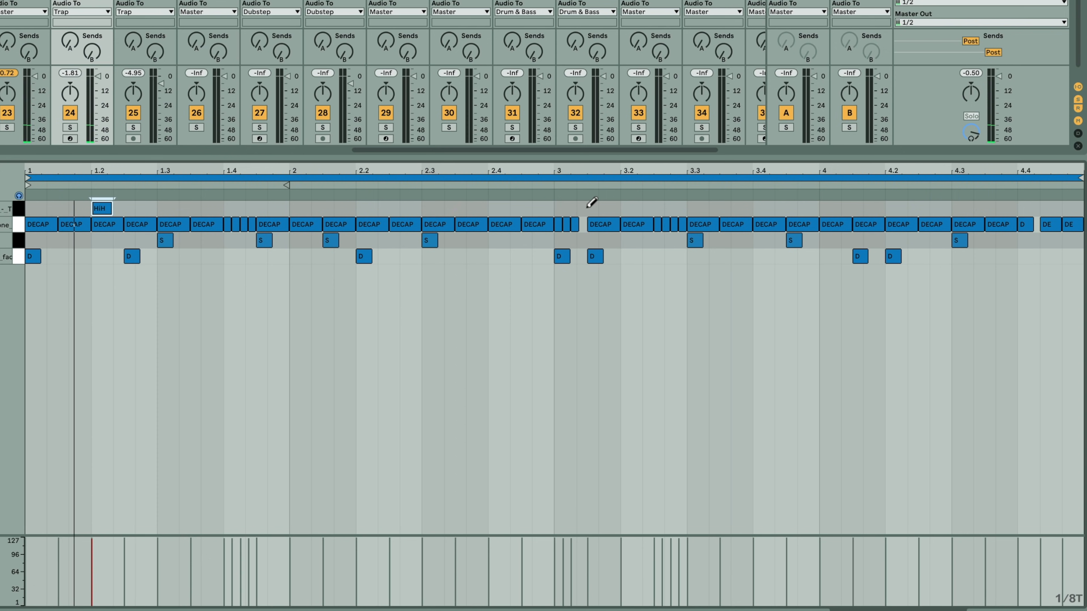
left_click(631, 207)
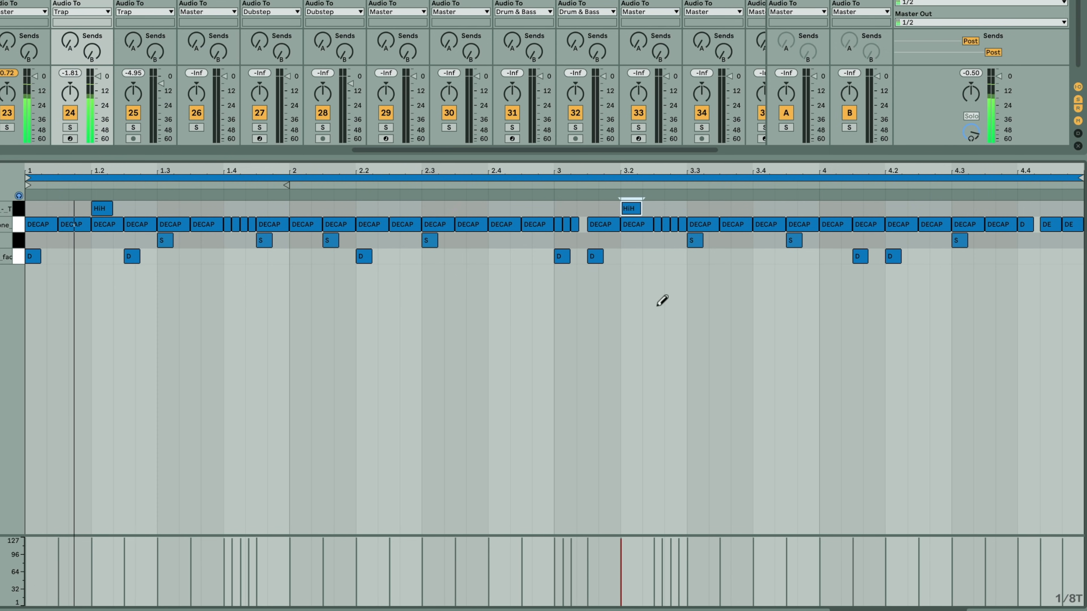